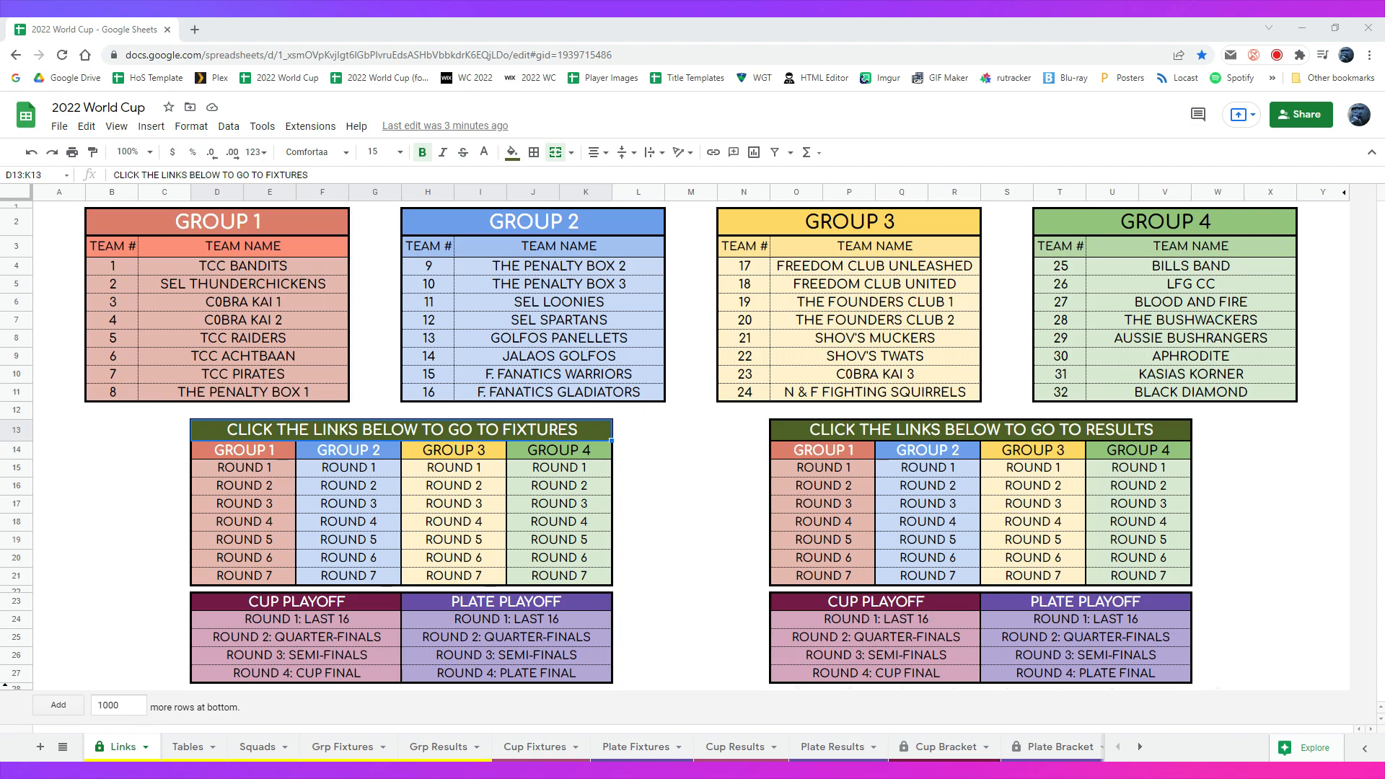
Follow the fixtures link for Group 3 Round 5 from the Links sheet.
click(58, 546)
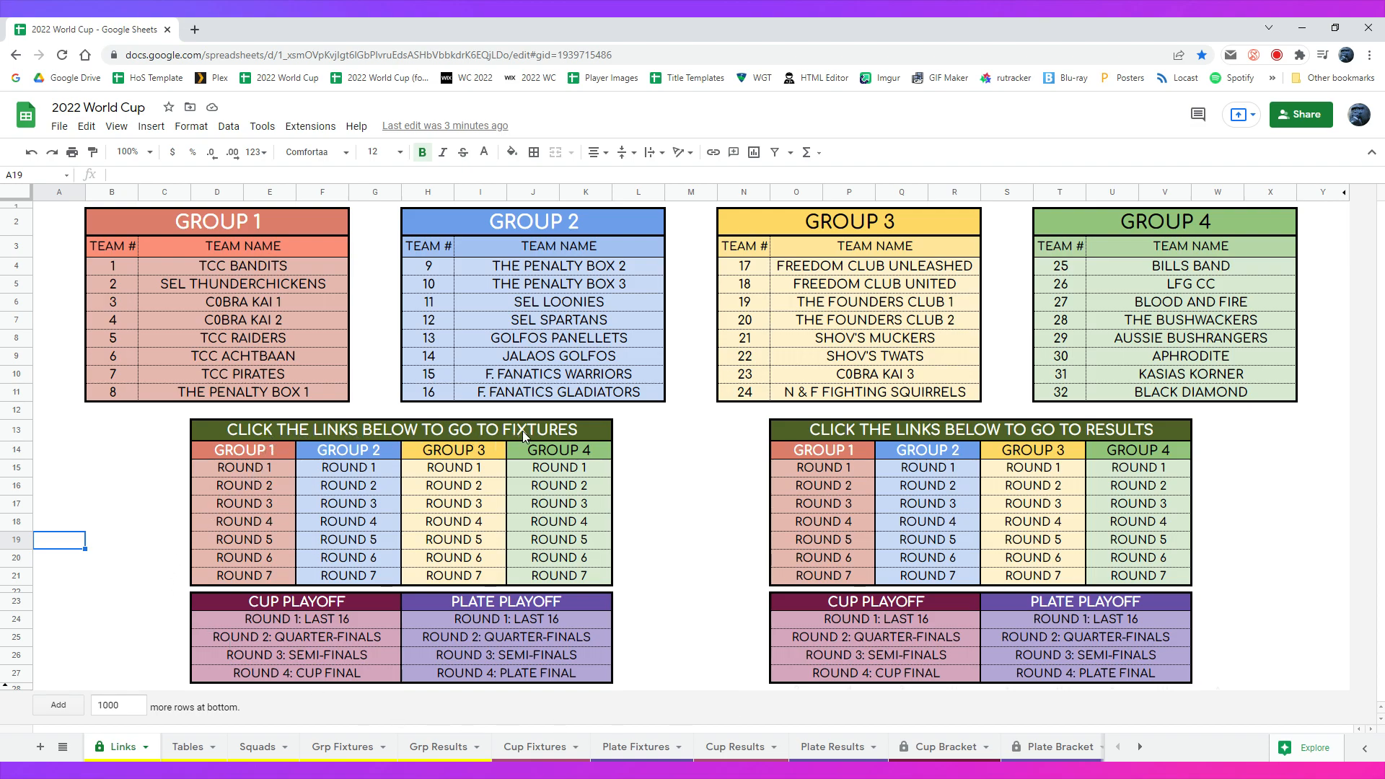
click(991, 436)
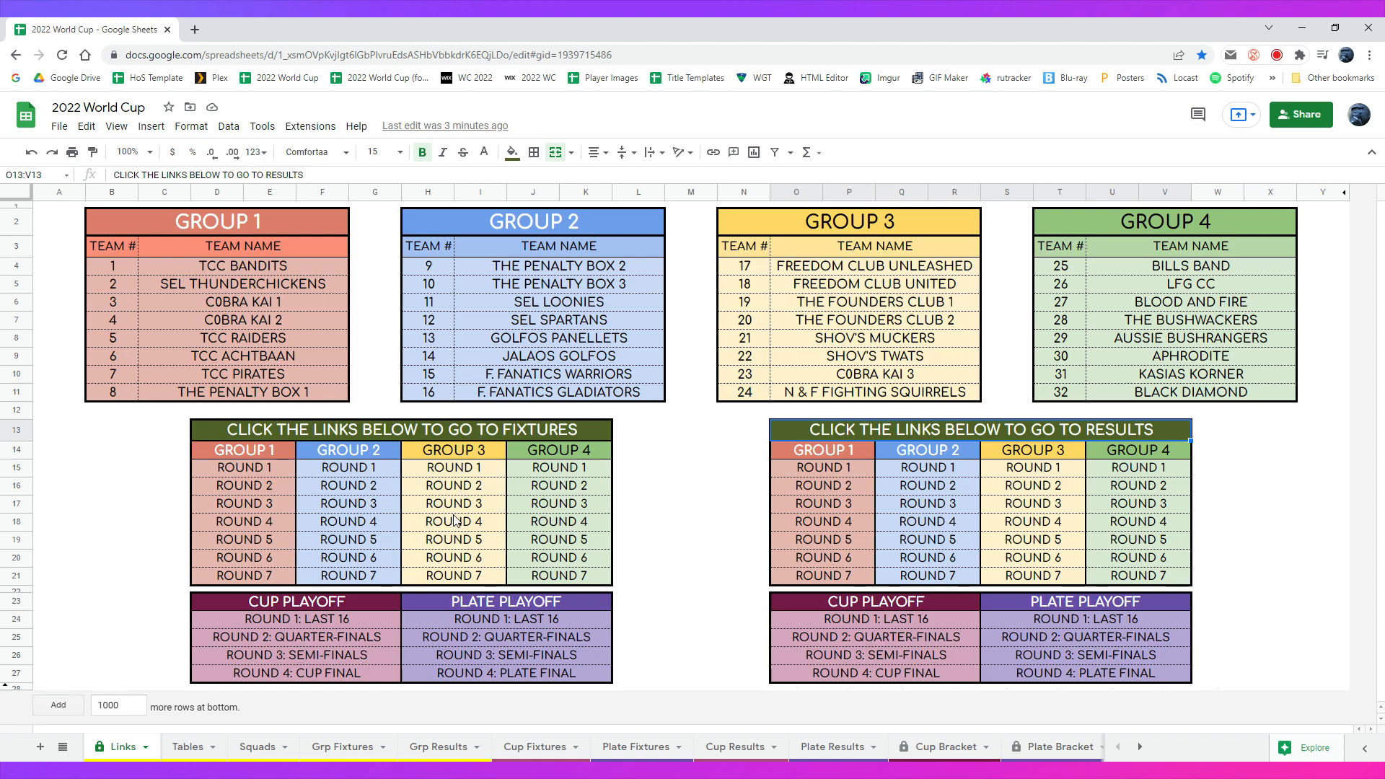
mouse_move(456, 543)
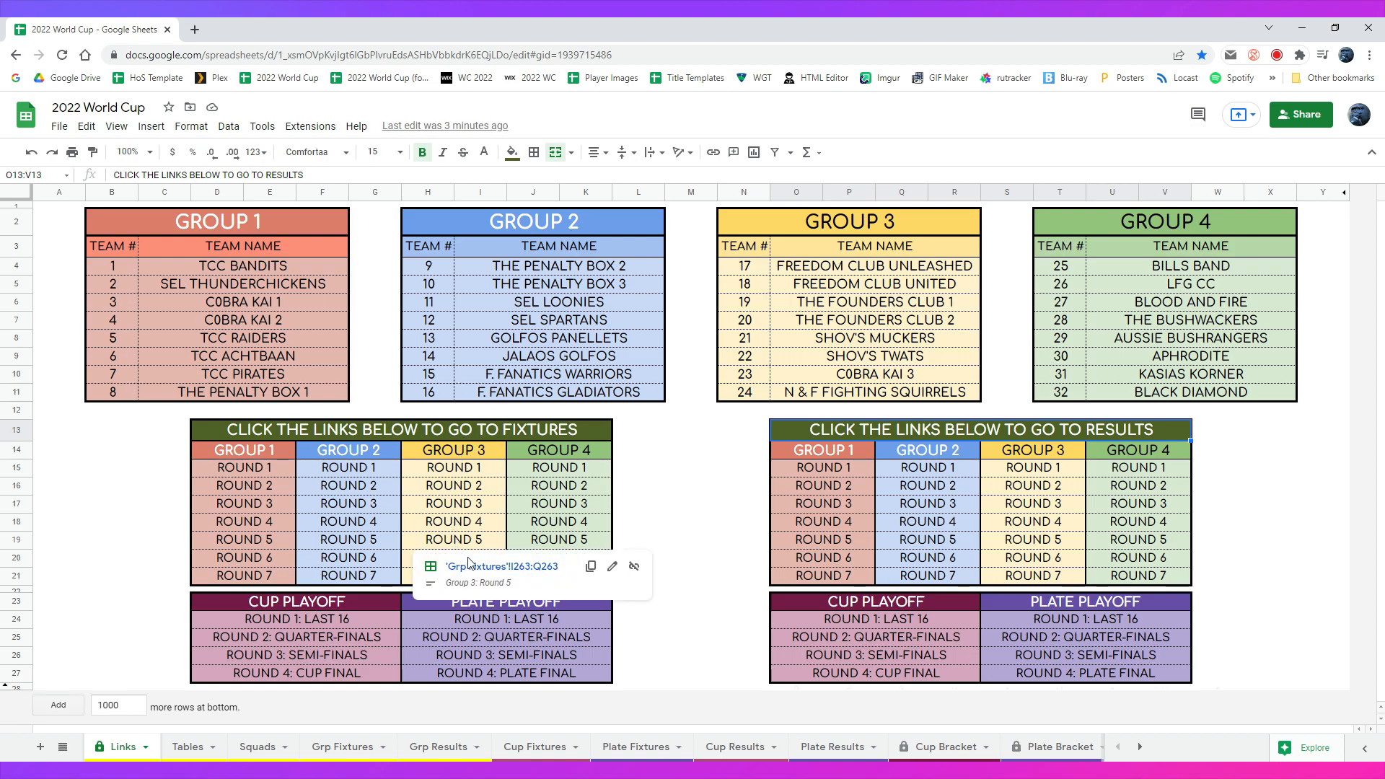
click(499, 567)
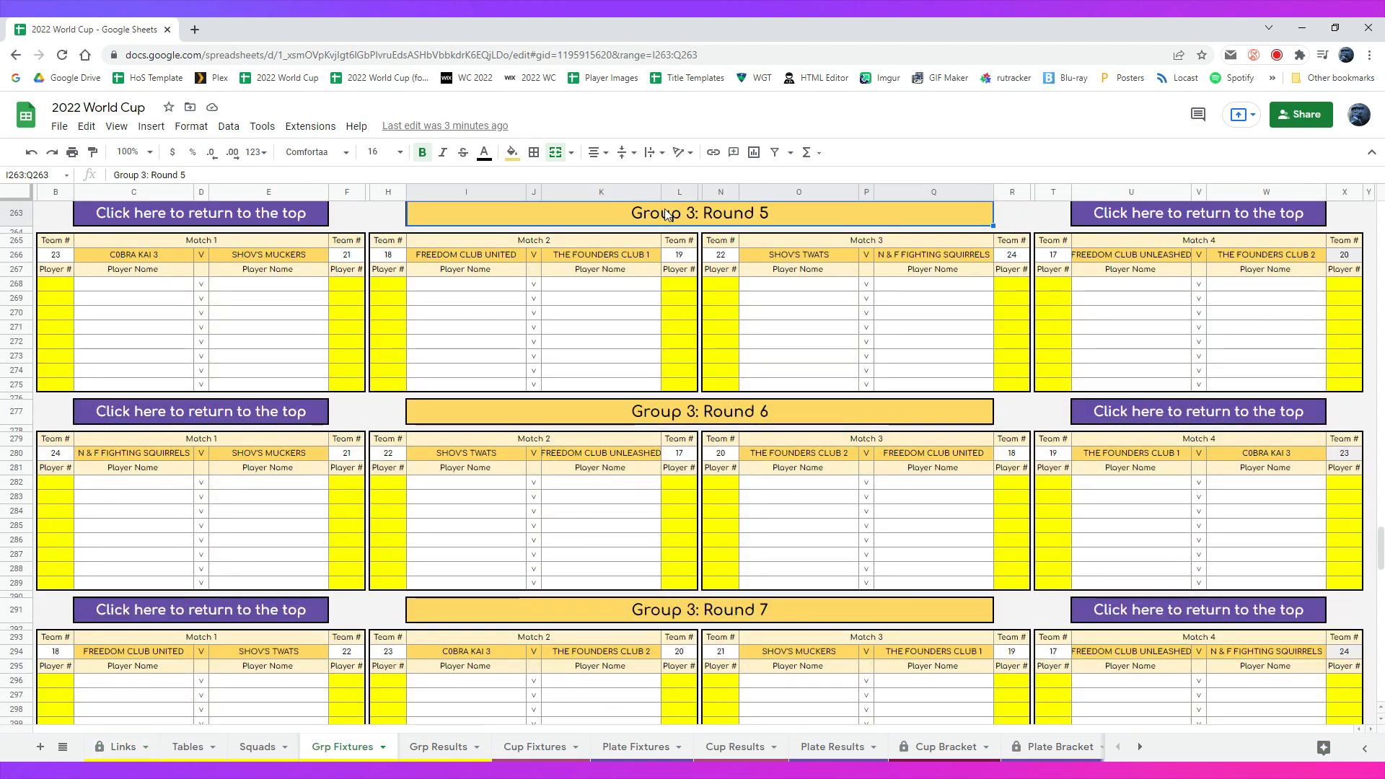
Use the return-to-top link above the Group 3 Round 5 fixtures, and go back to the Links sheet.
click(220, 215)
click(164, 244)
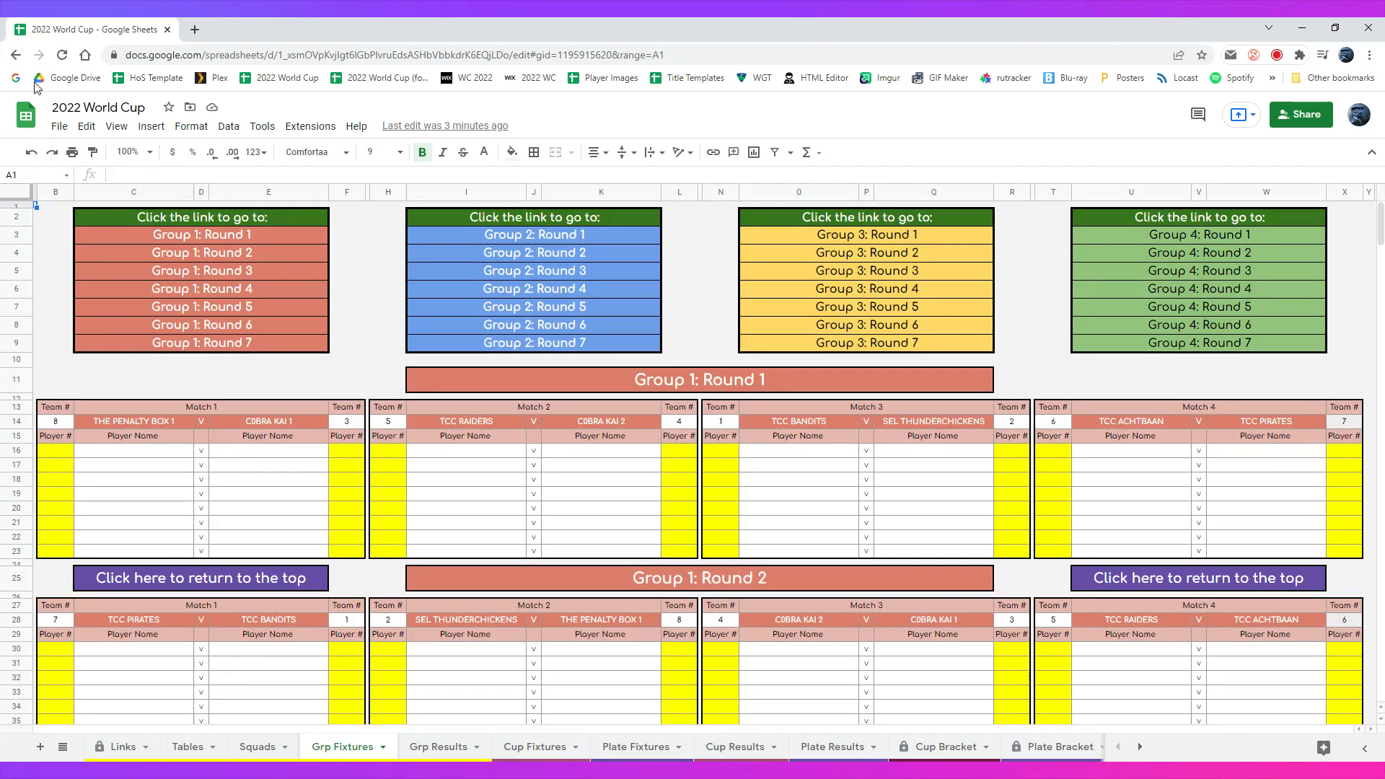
click(16, 55)
click(16, 55)
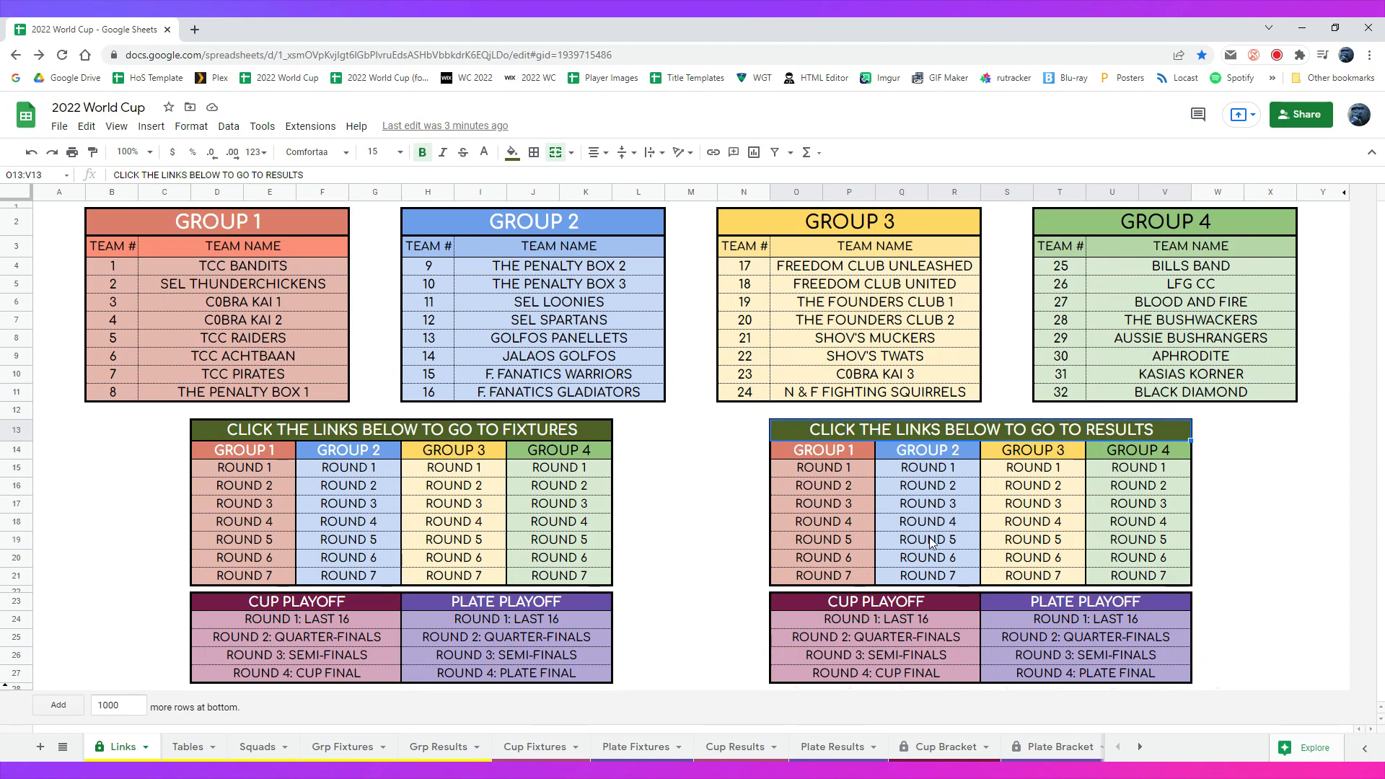
Follow the results link for Group 4 Round 5 and go back to the Links sheet.
mouse_move(1146, 545)
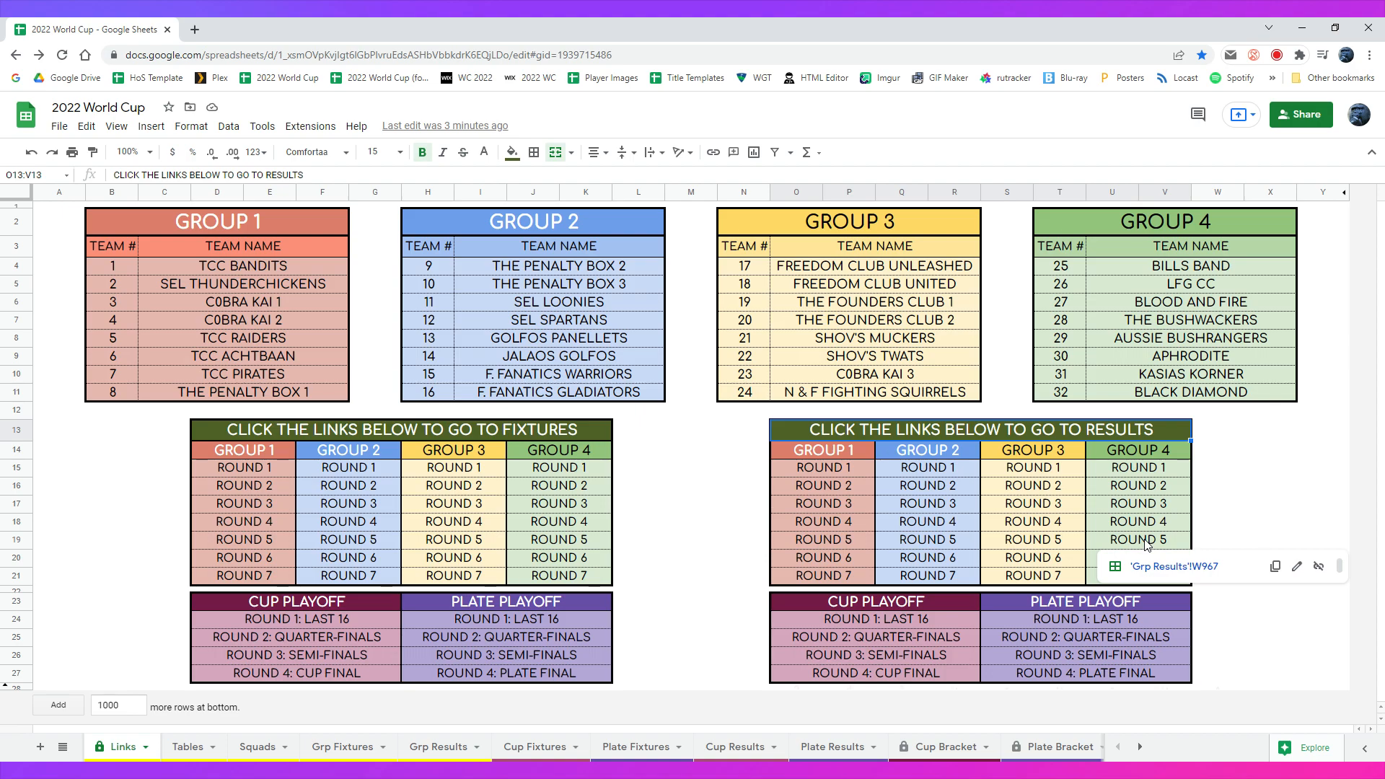
click(1166, 567)
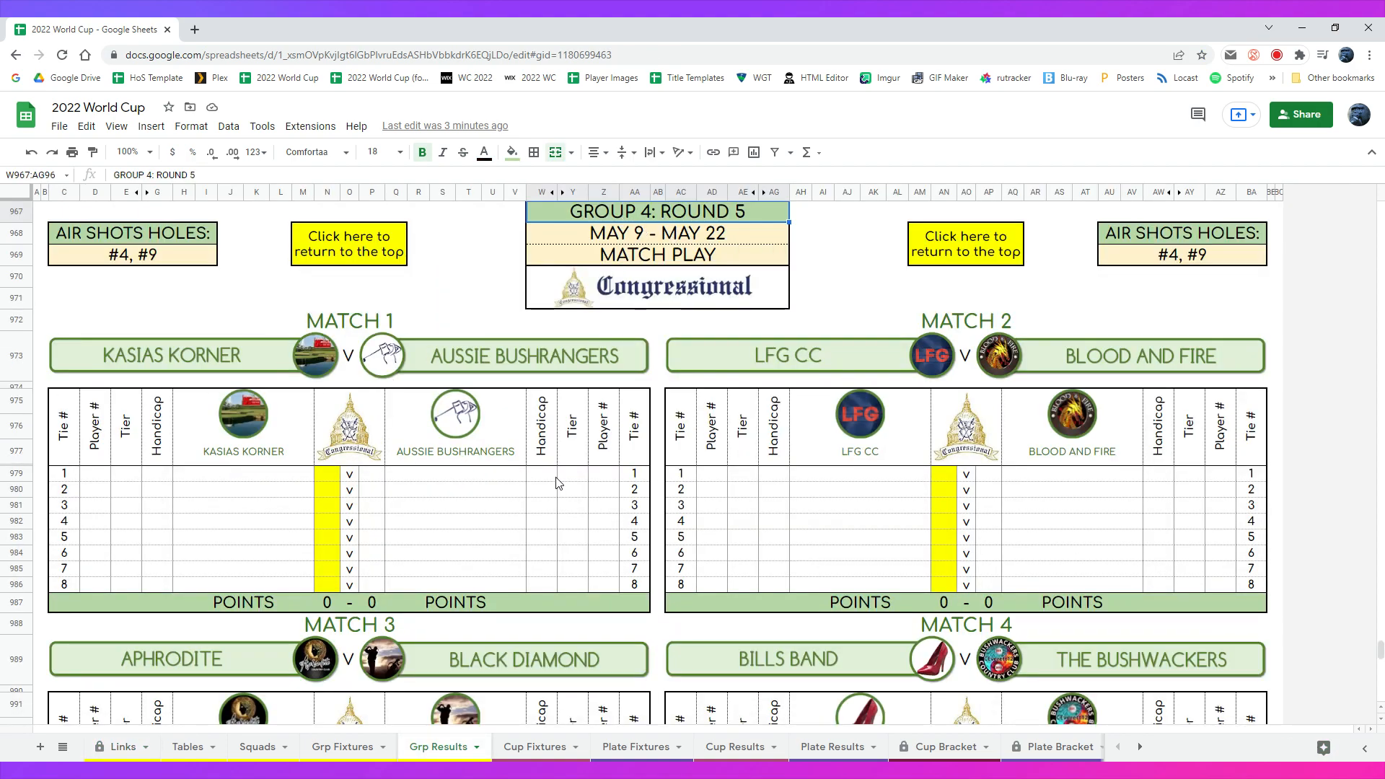
click(15, 55)
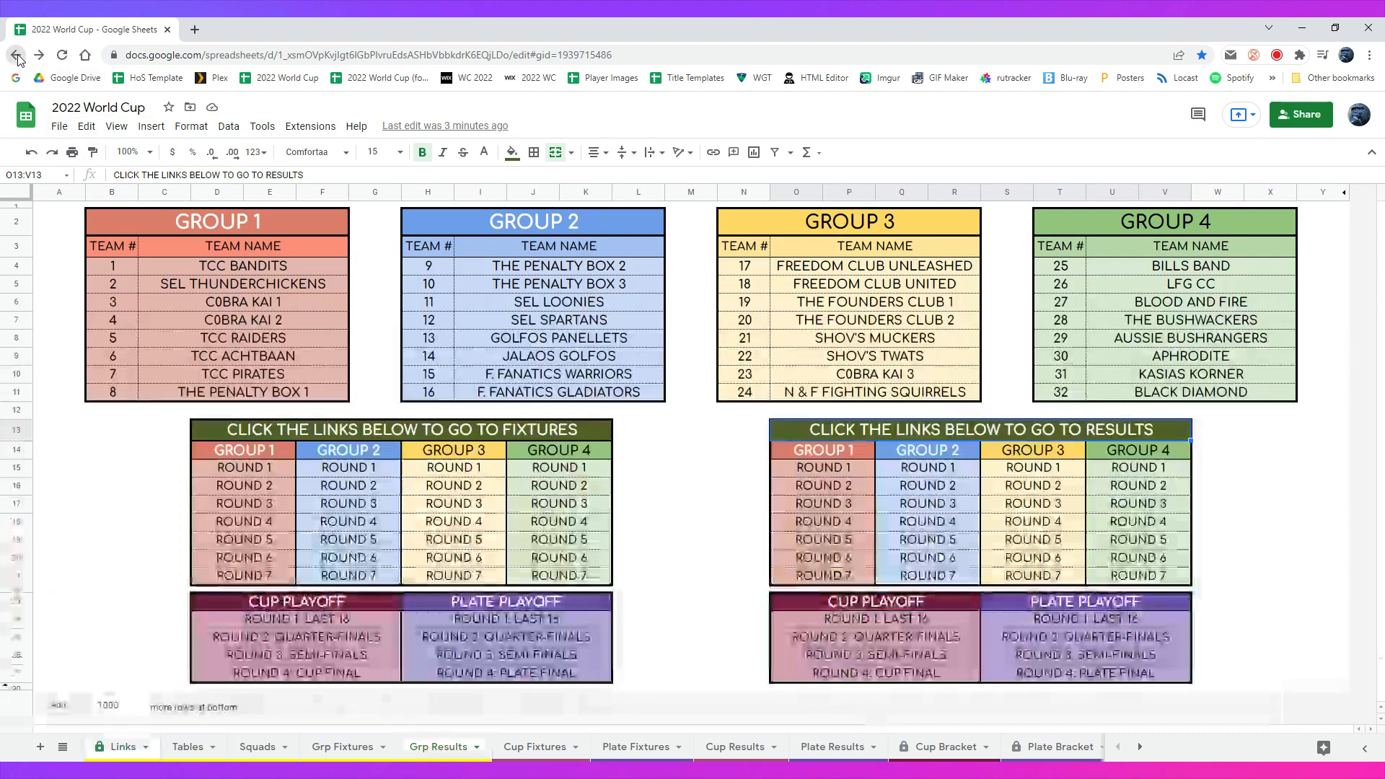
click(77, 504)
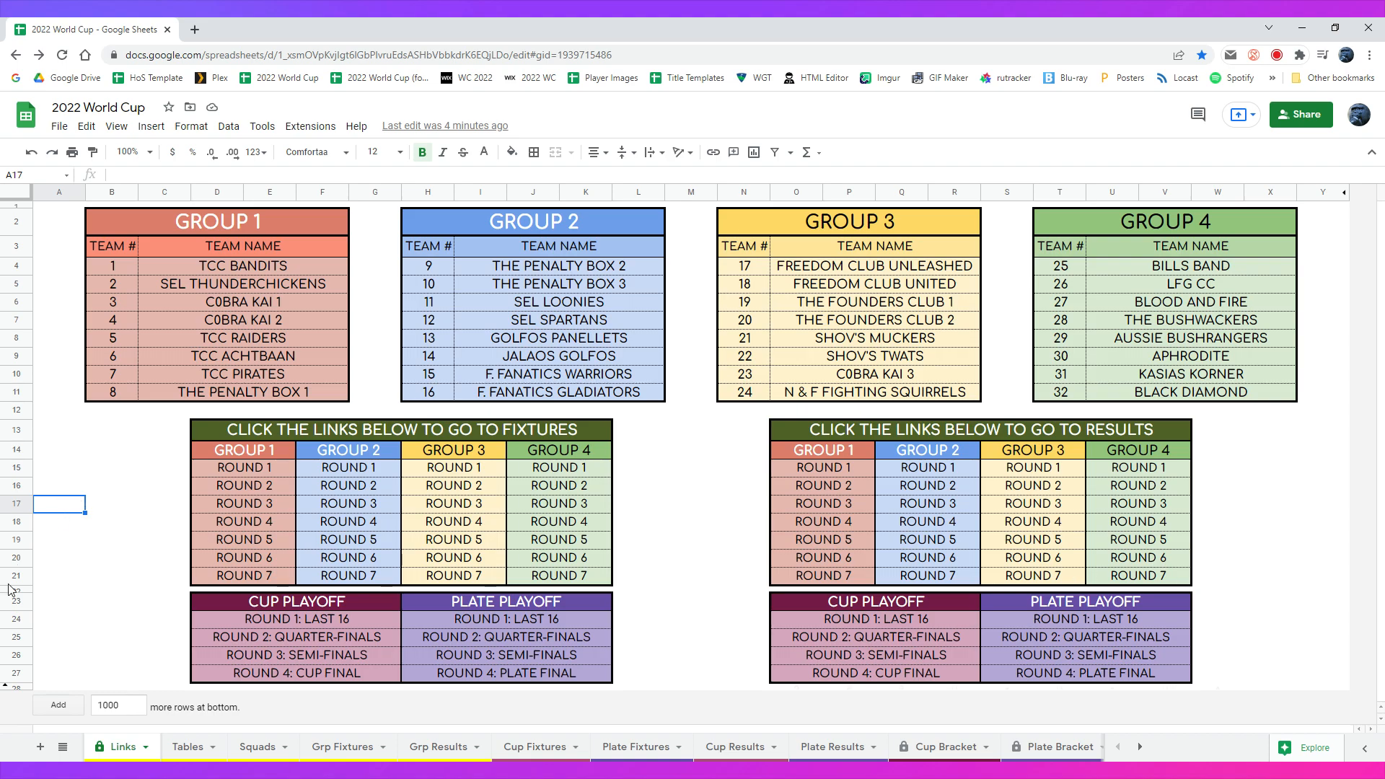
Look briefly through the Tables, Squads, Grp Fixtures and Grp Results sheets and return to Links.
click(212, 750)
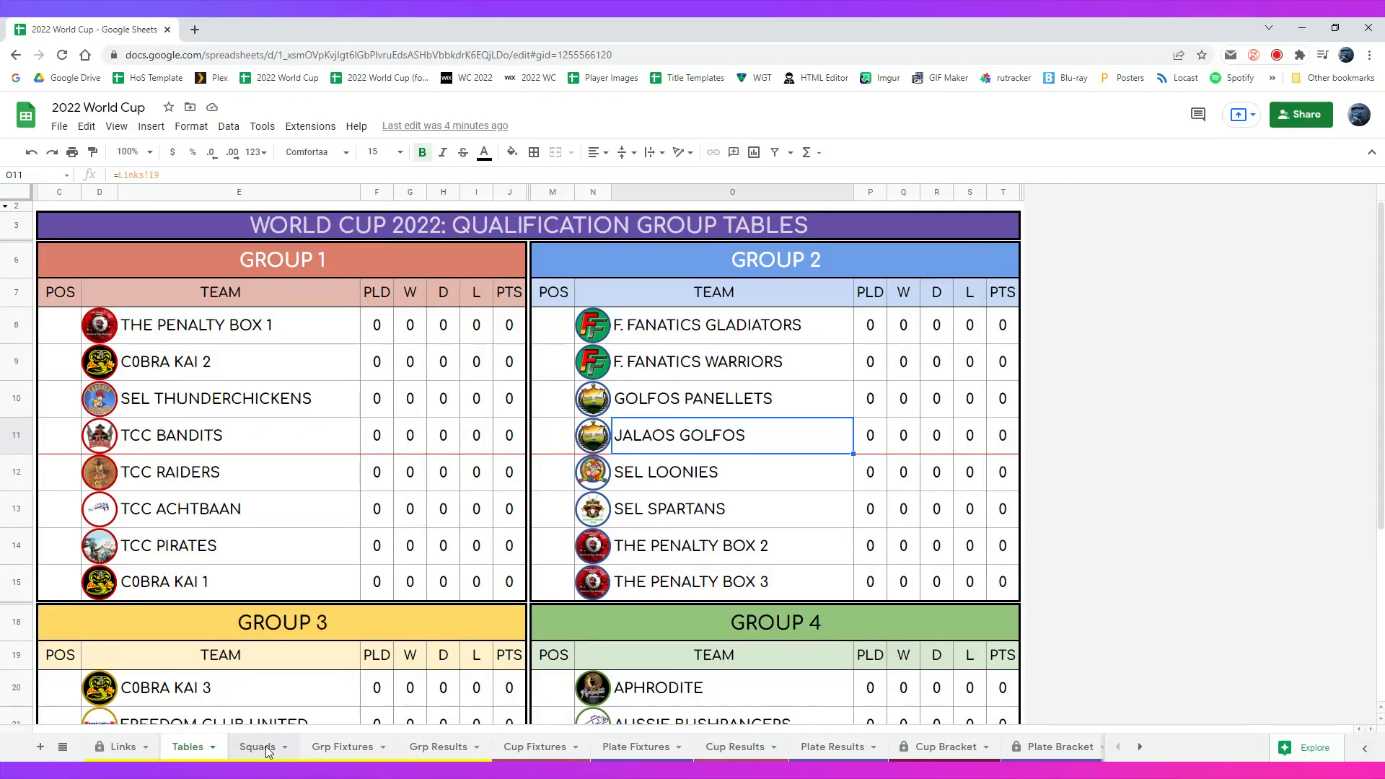
click(258, 749)
click(345, 749)
click(416, 749)
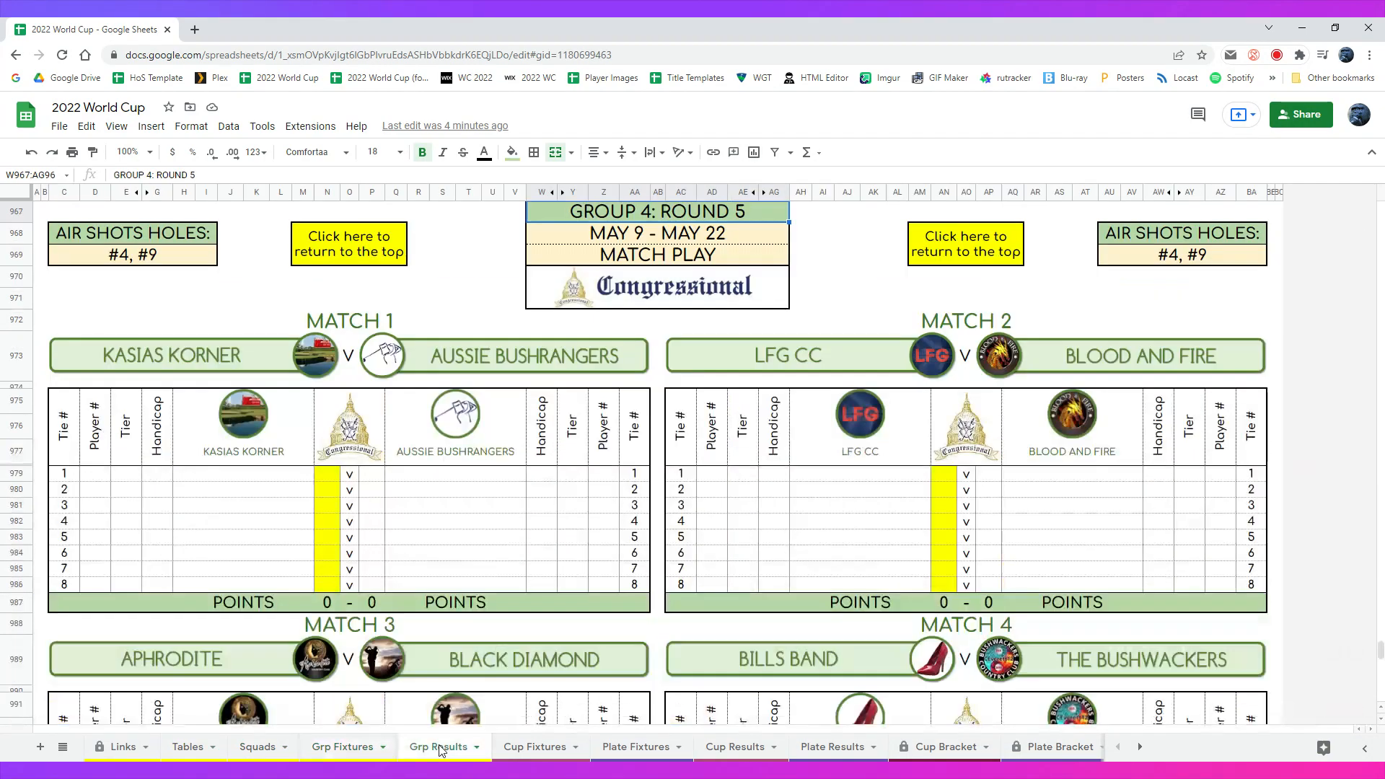
click(127, 751)
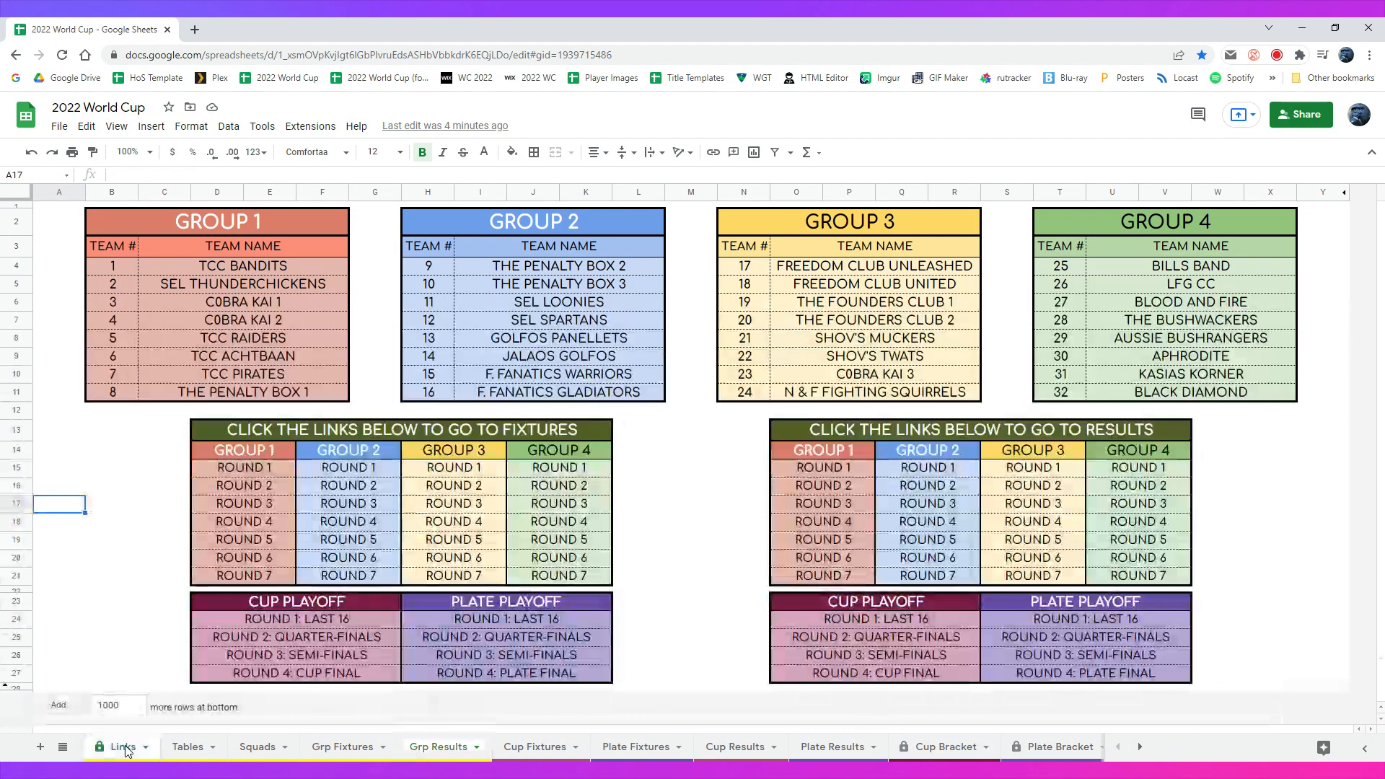
View the qualification tables of all four groups on the Tables sheet.
click(189, 751)
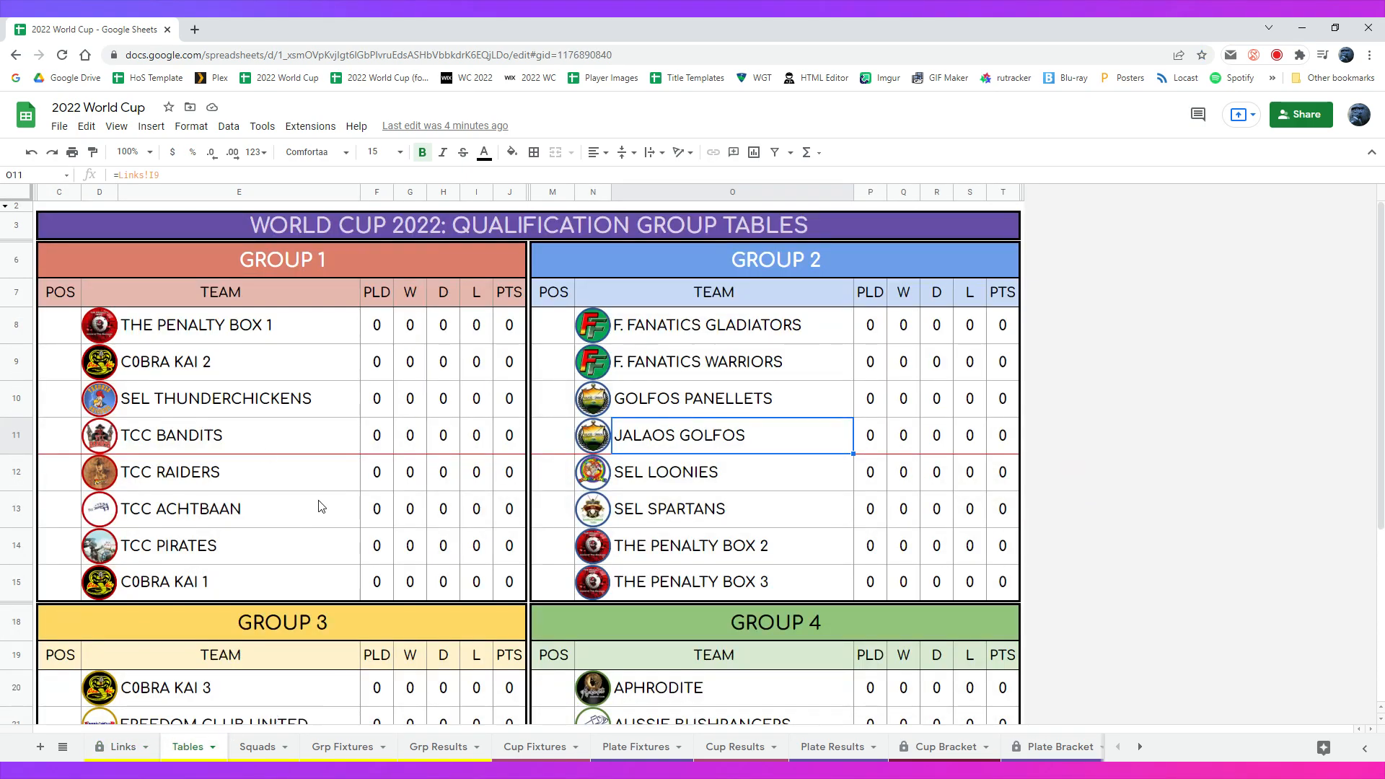
scroll(535, 469, down, 4)
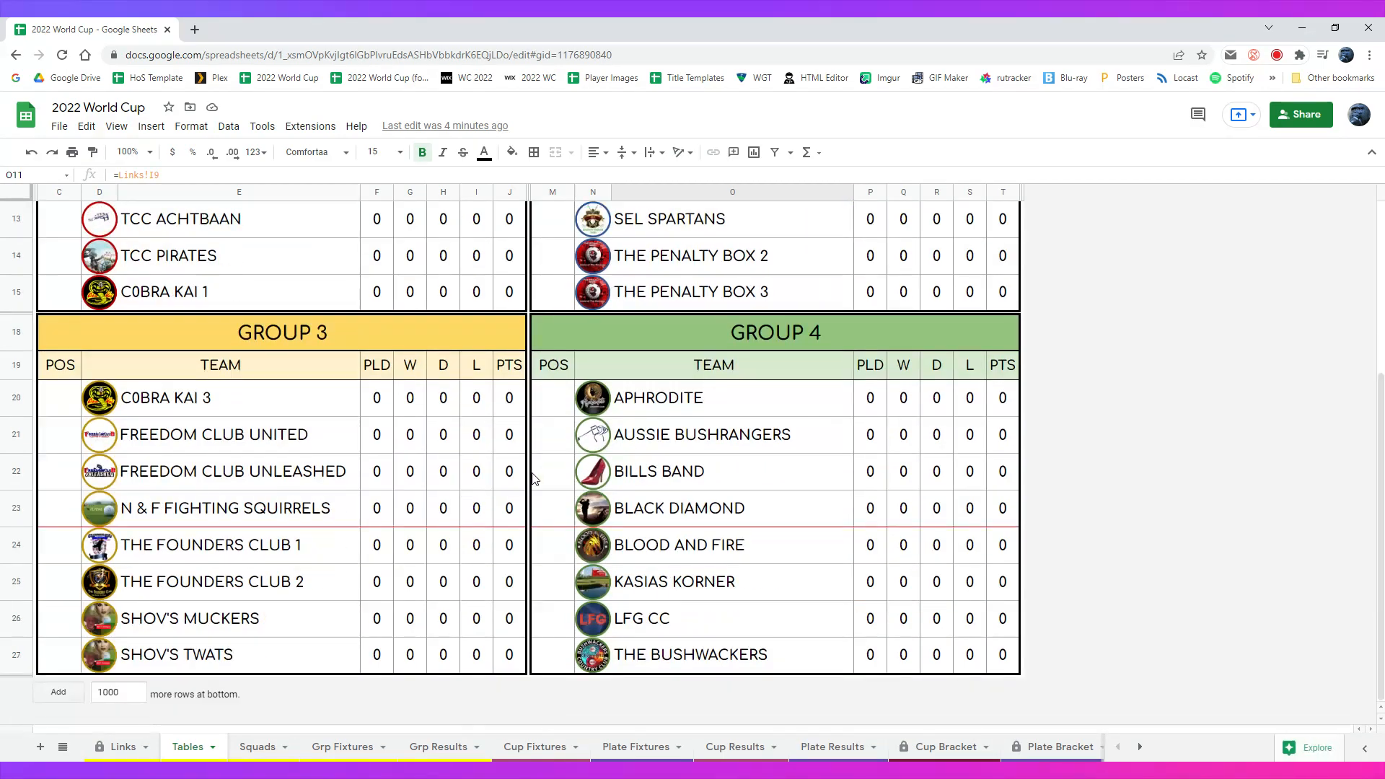
scroll(340, 516, up, 5)
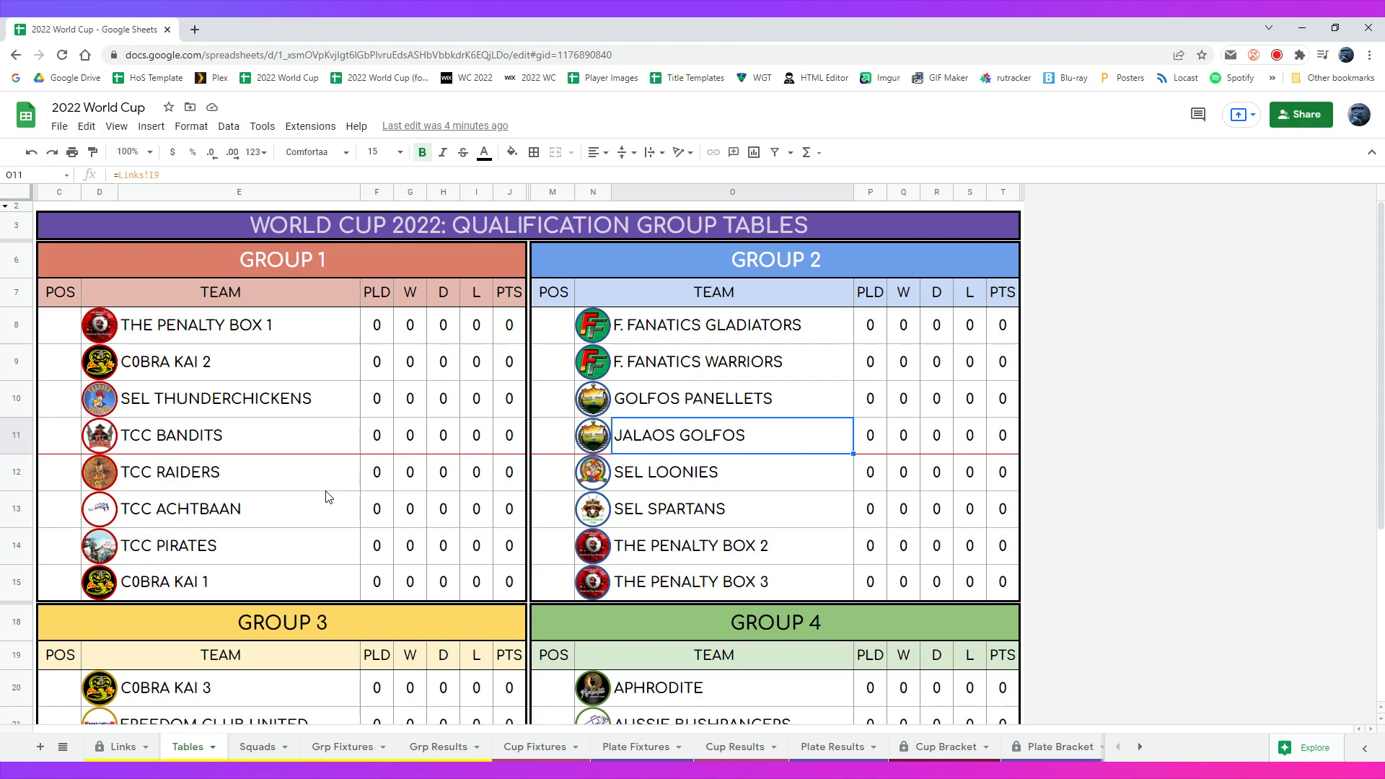
Look over the team squads and their player lists on the Squads sheet.
click(260, 749)
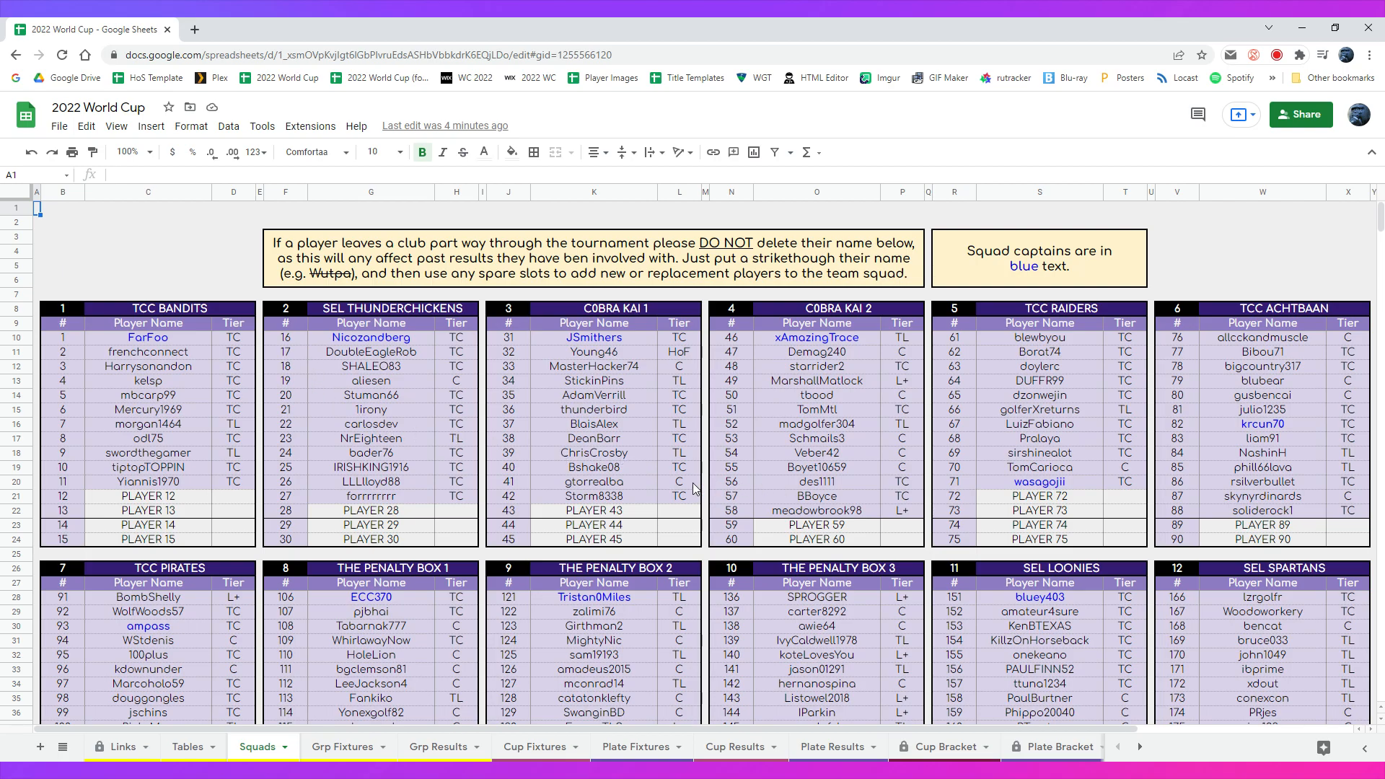
scroll(610, 630, down, 15)
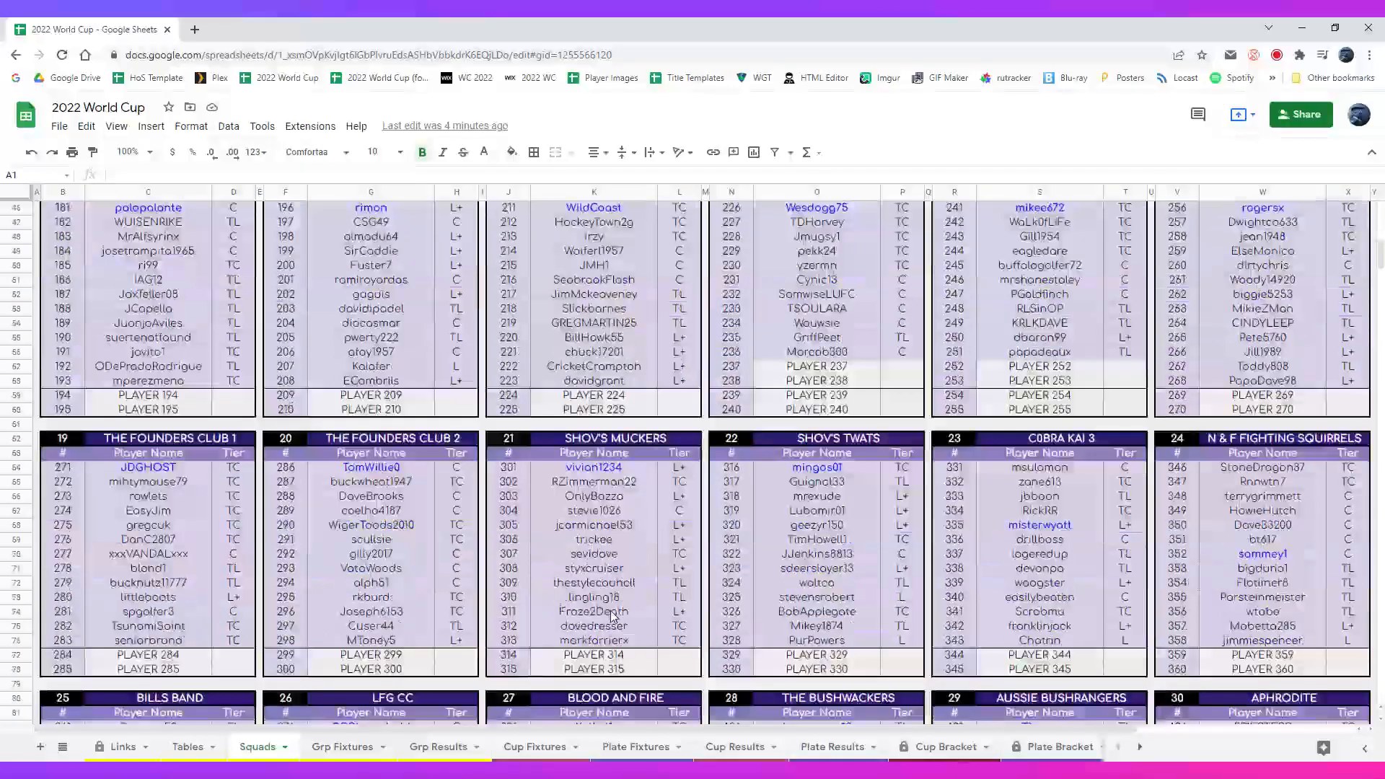
scroll(612, 615, down, 3)
scroll(606, 606, up, 18)
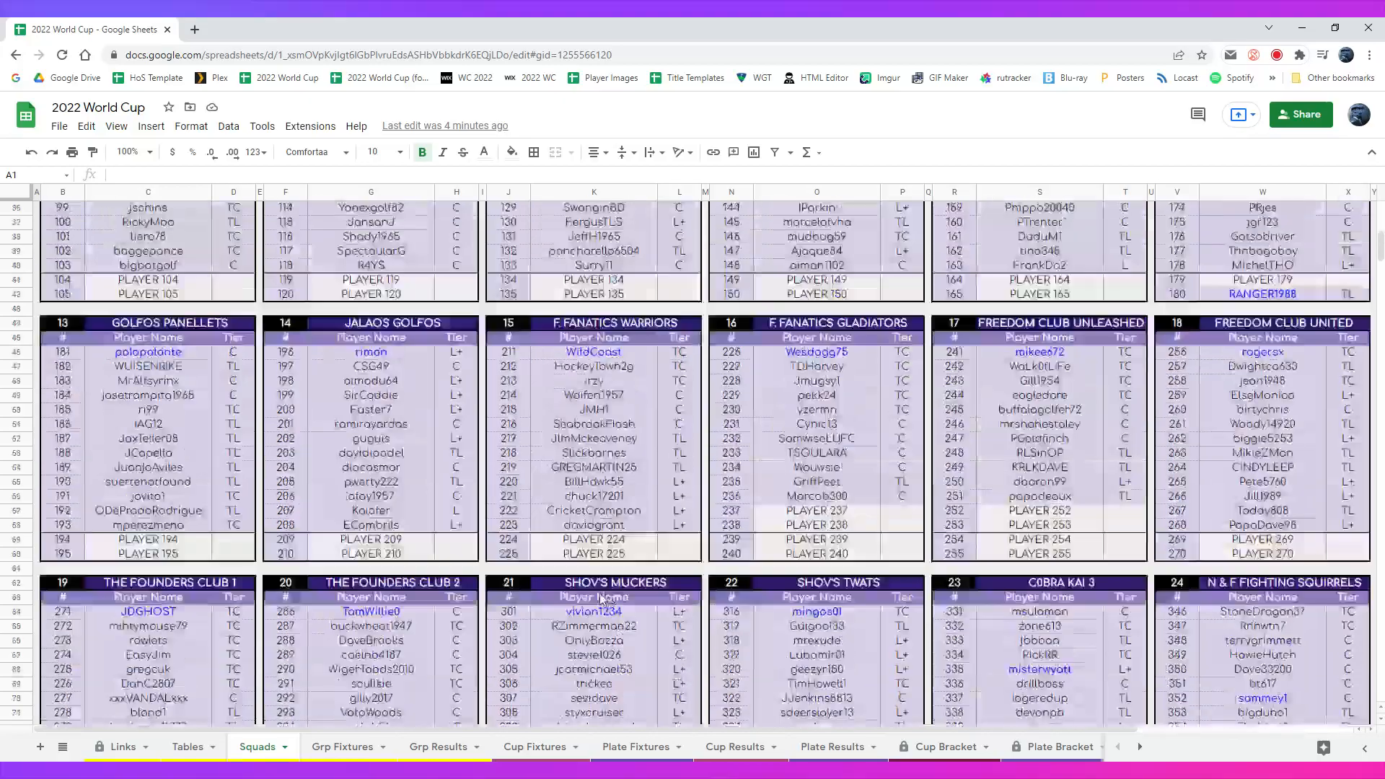
scroll(596, 595, up, 3)
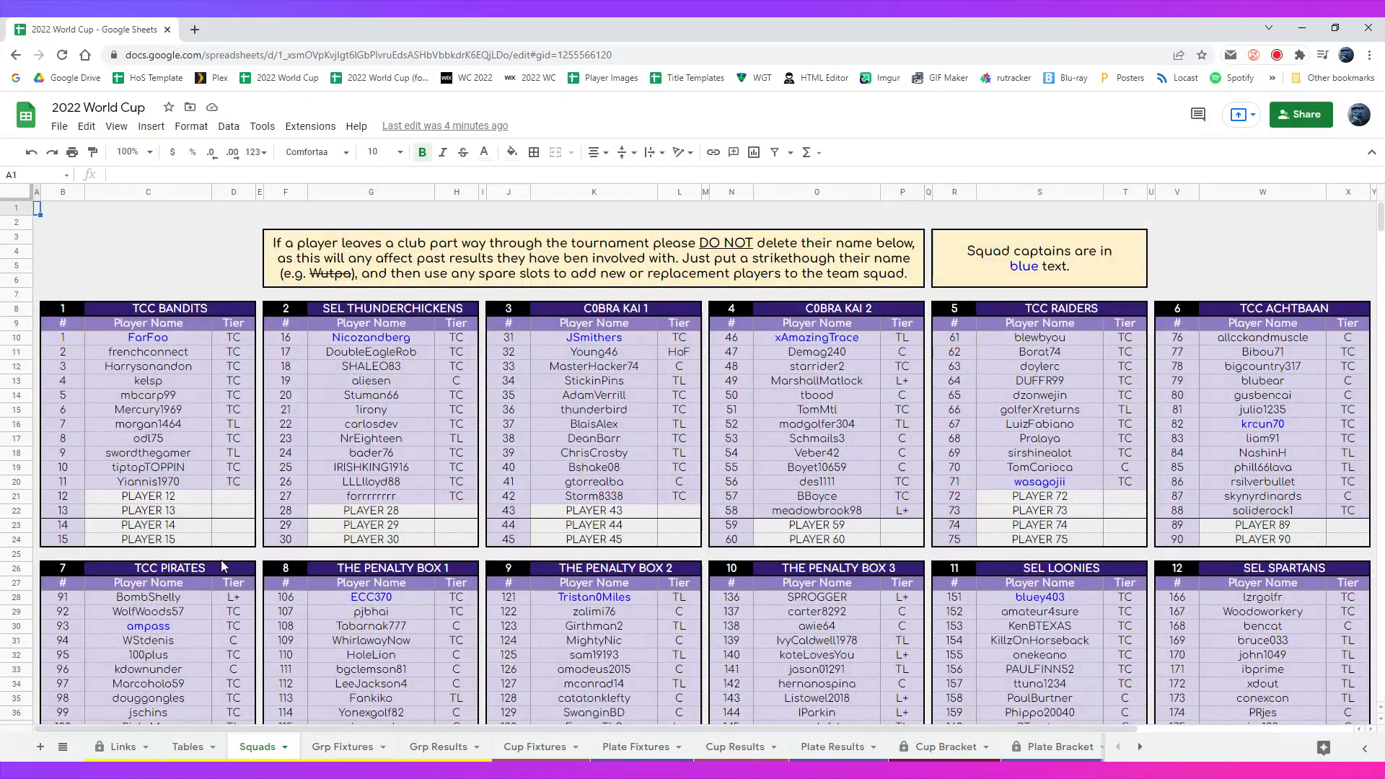
Strike through player 9's number, name and tier in the TCC Bandits squad and check the spare player 12 slot.
click(474, 267)
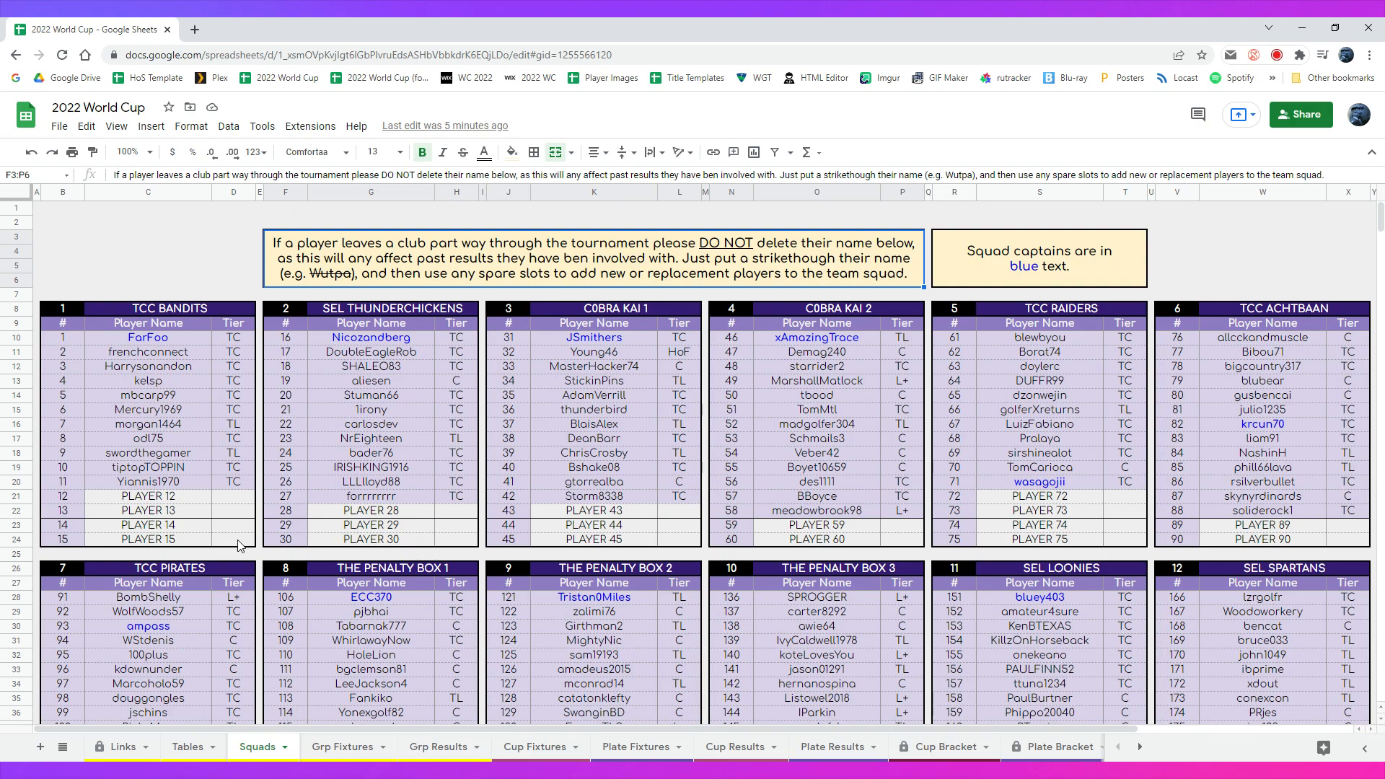
click(152, 456)
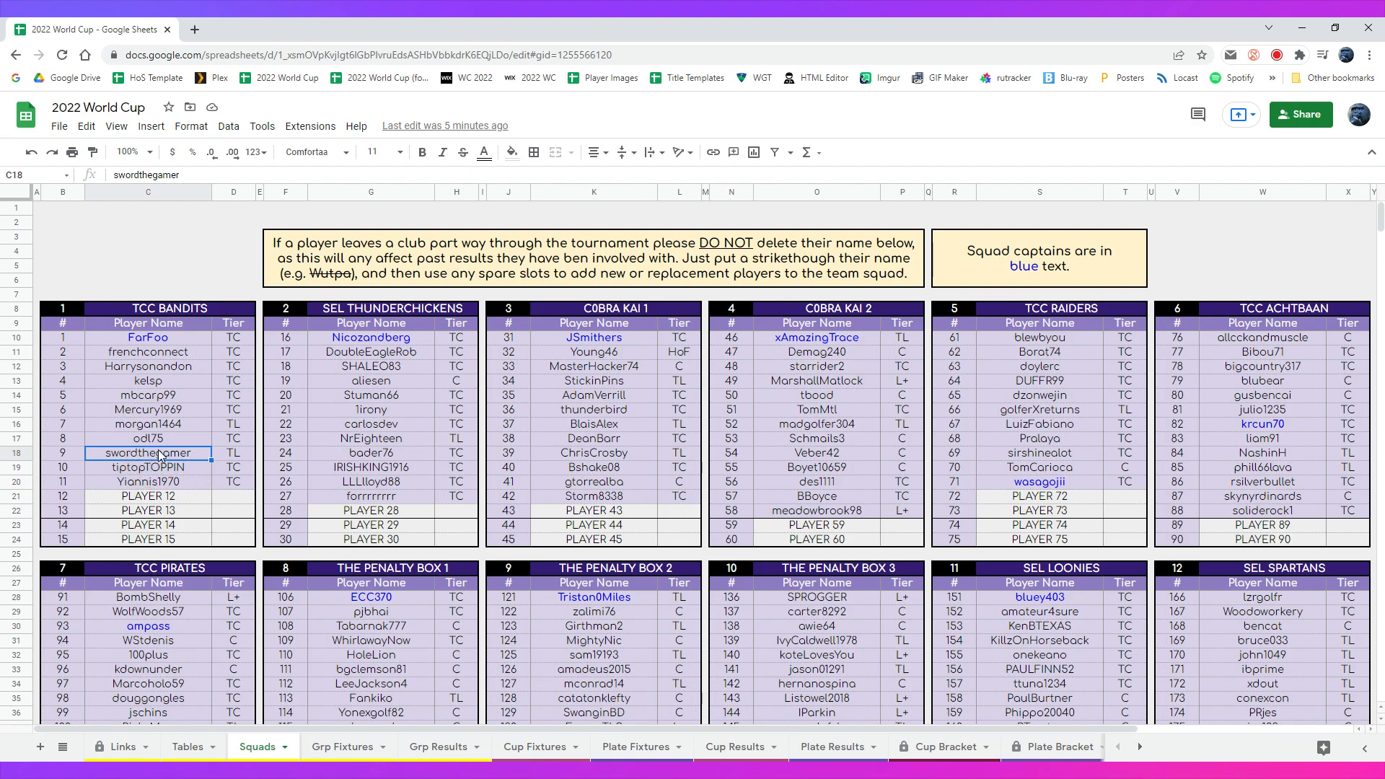
drag(66, 452, 232, 457)
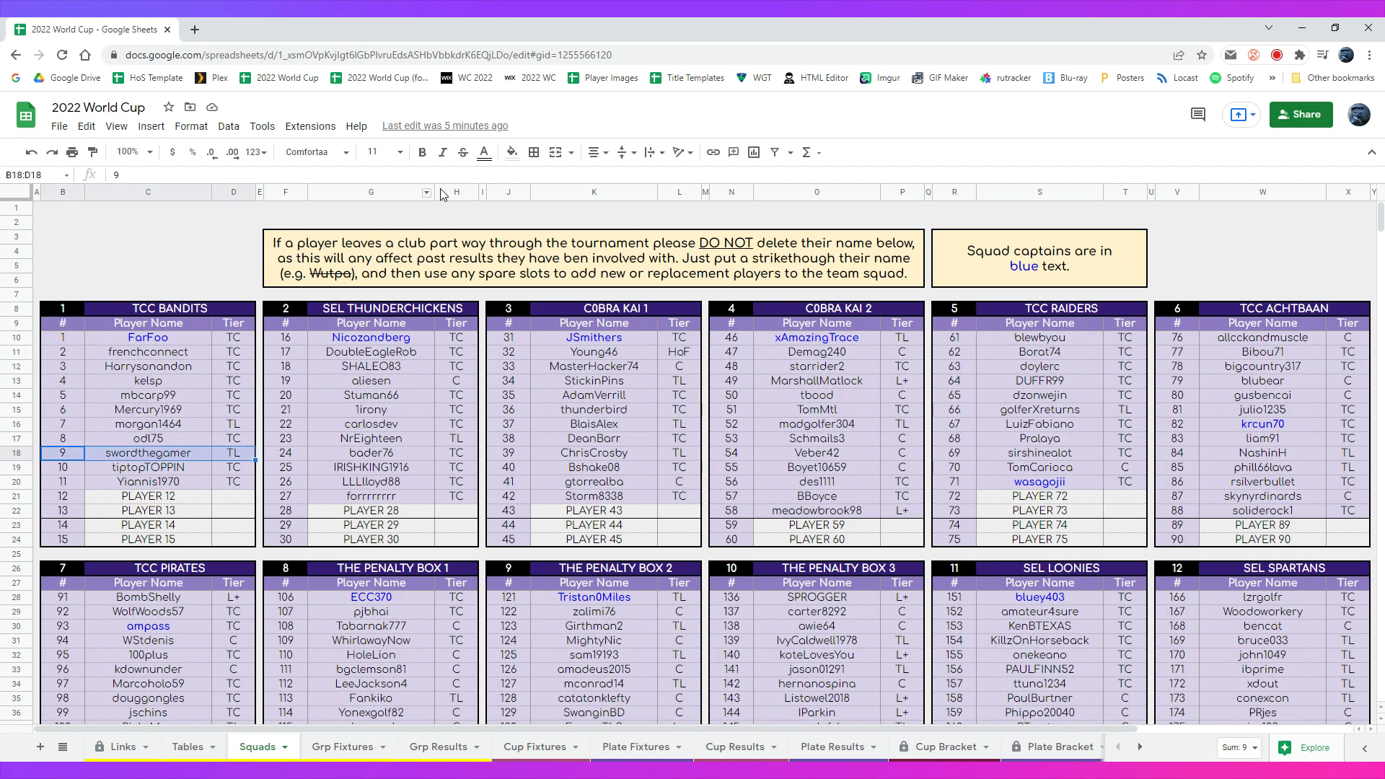
click(464, 153)
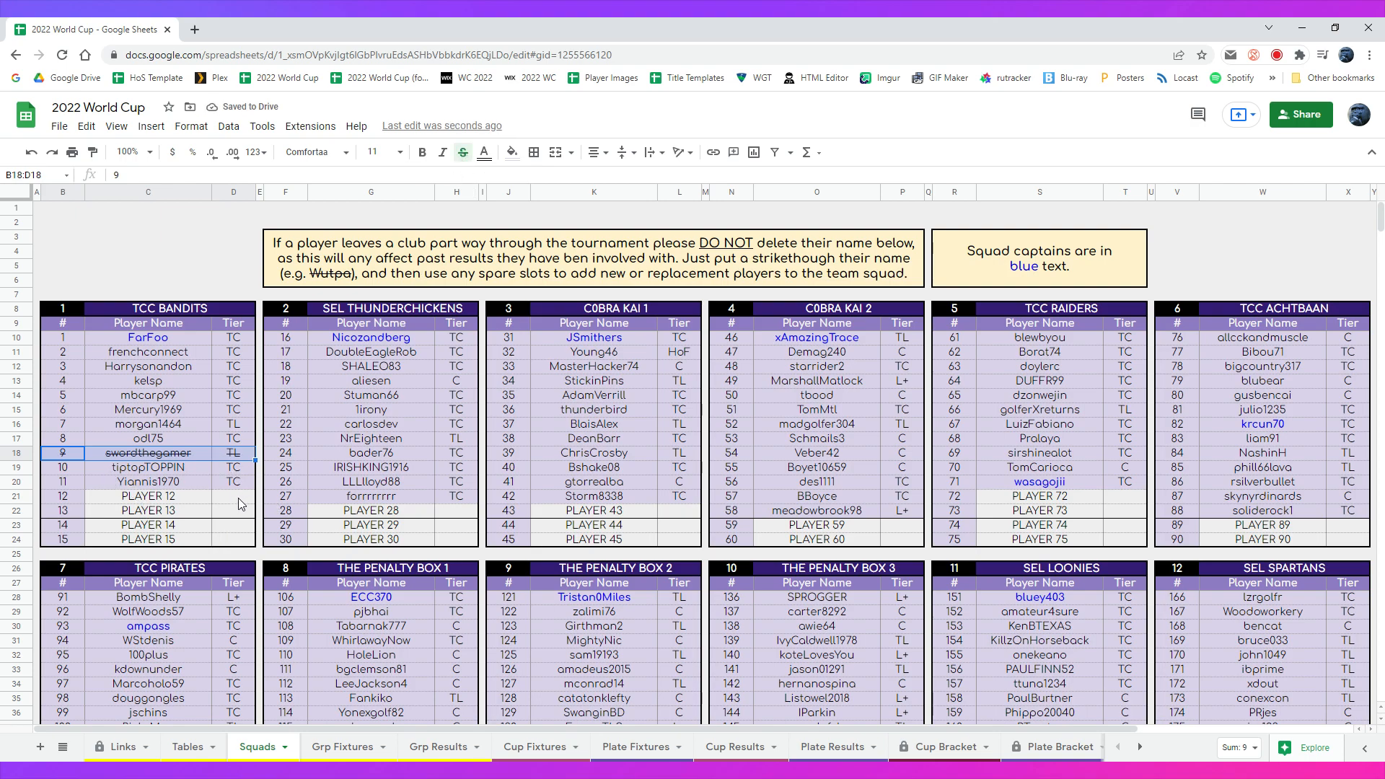
click(136, 498)
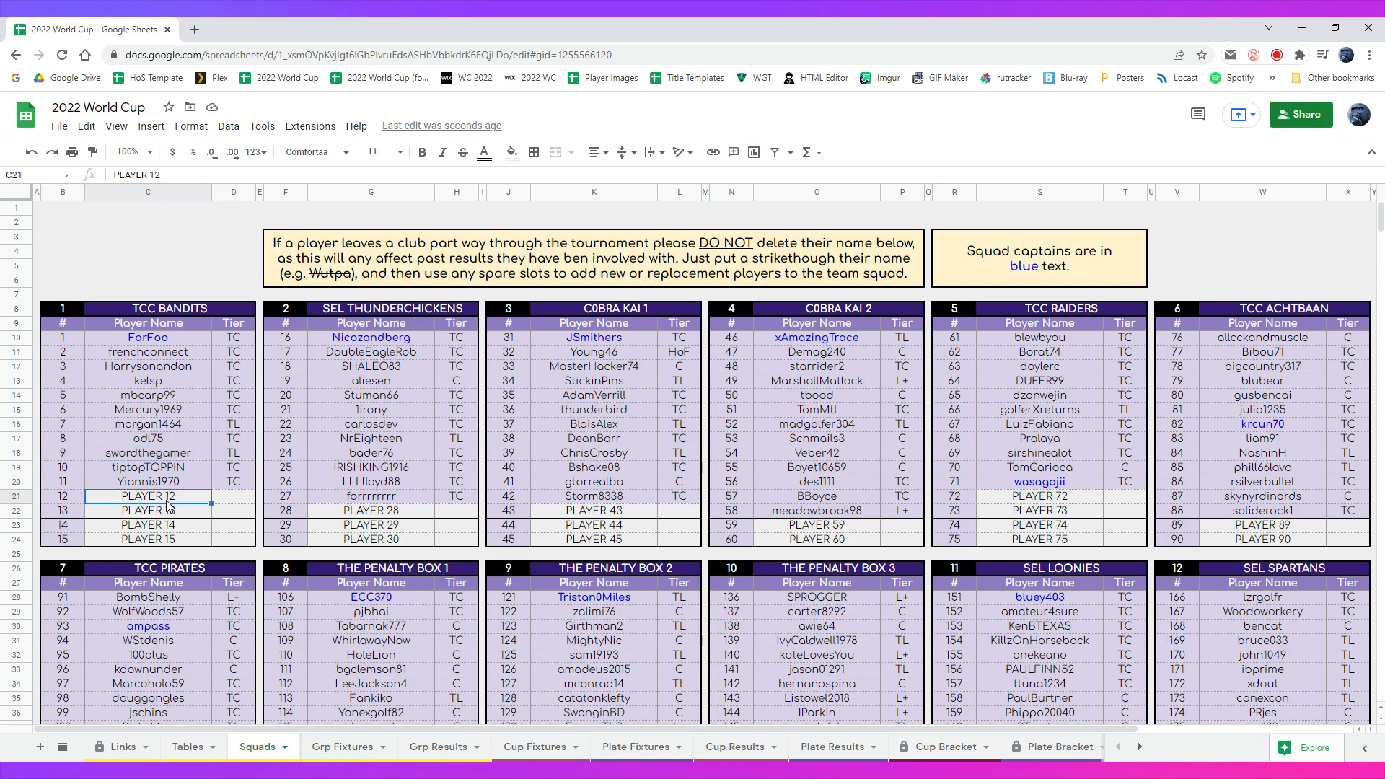
click(232, 500)
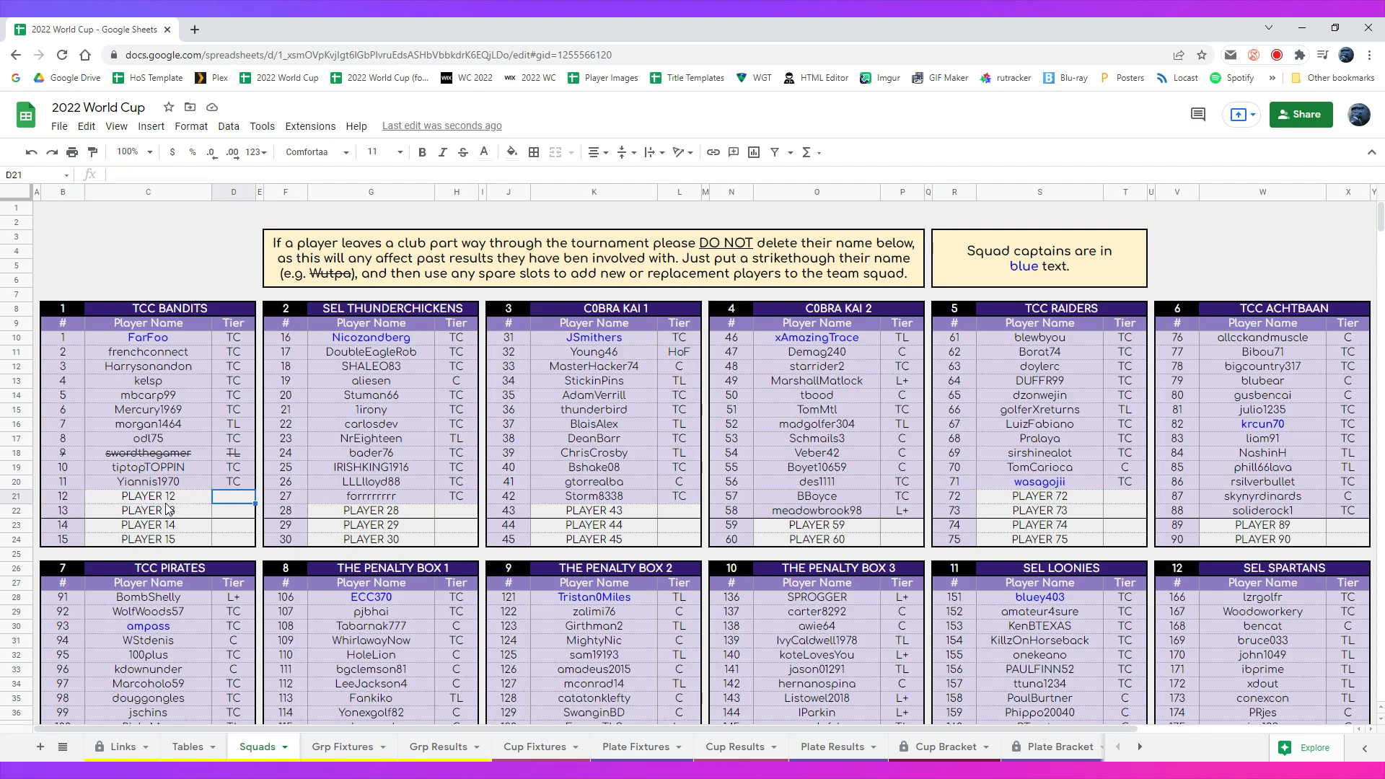
Remove the strikethrough from player 9's number, name and tier in the TCC Bandits squad.
click(167, 458)
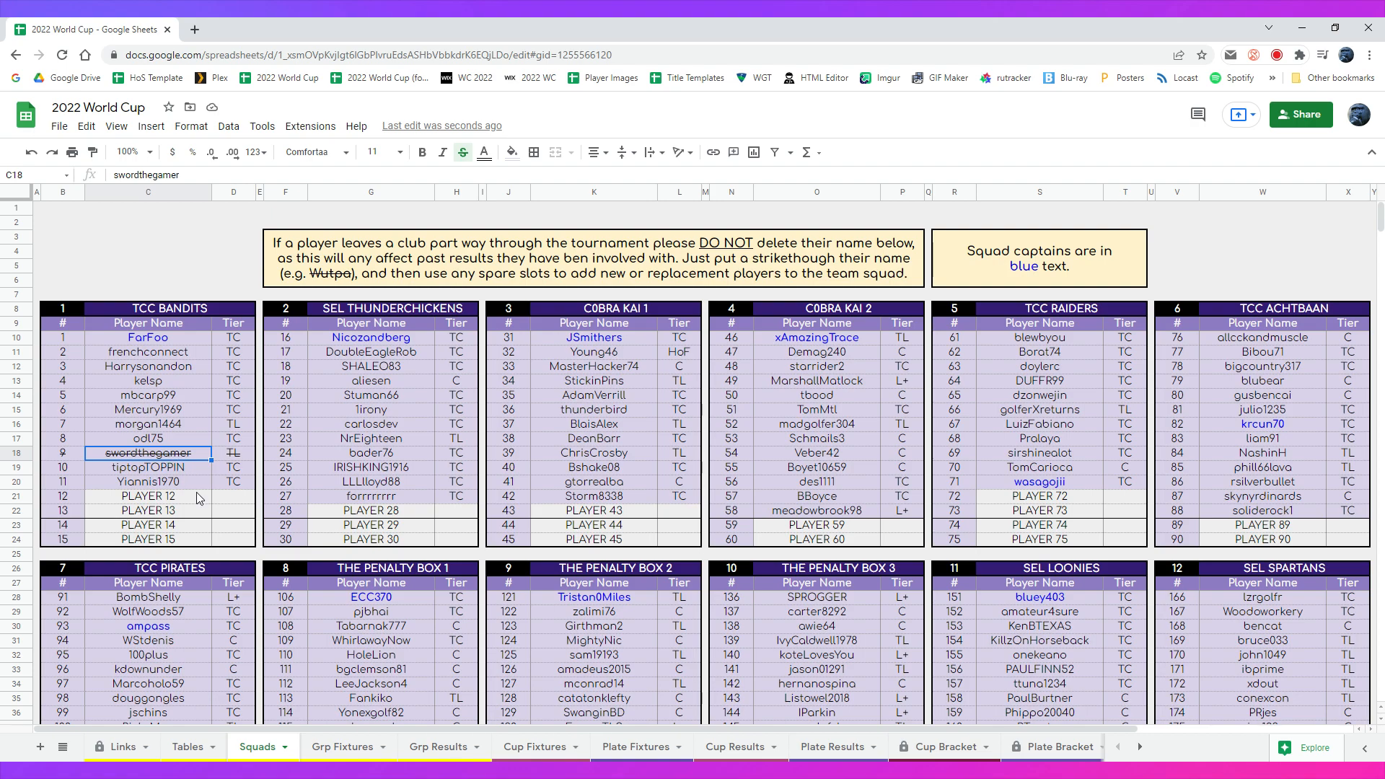
click(464, 152)
drag(62, 458, 233, 454)
click(463, 152)
click(463, 153)
click(463, 152)
click(311, 481)
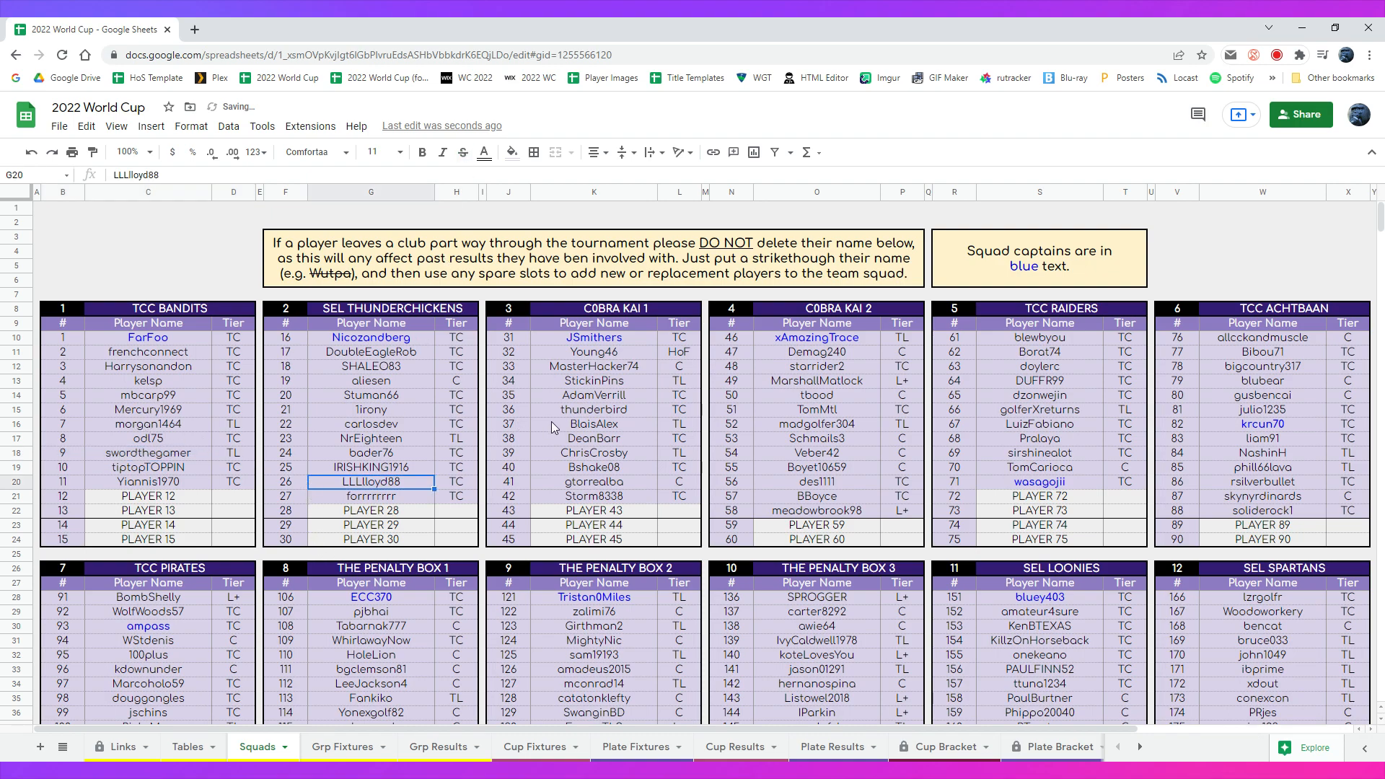
Check the C0BRA KAI 2 captain's entry and go to the Group 1 Round 1 fixtures on the Grp Fixtures sheet.
click(806, 339)
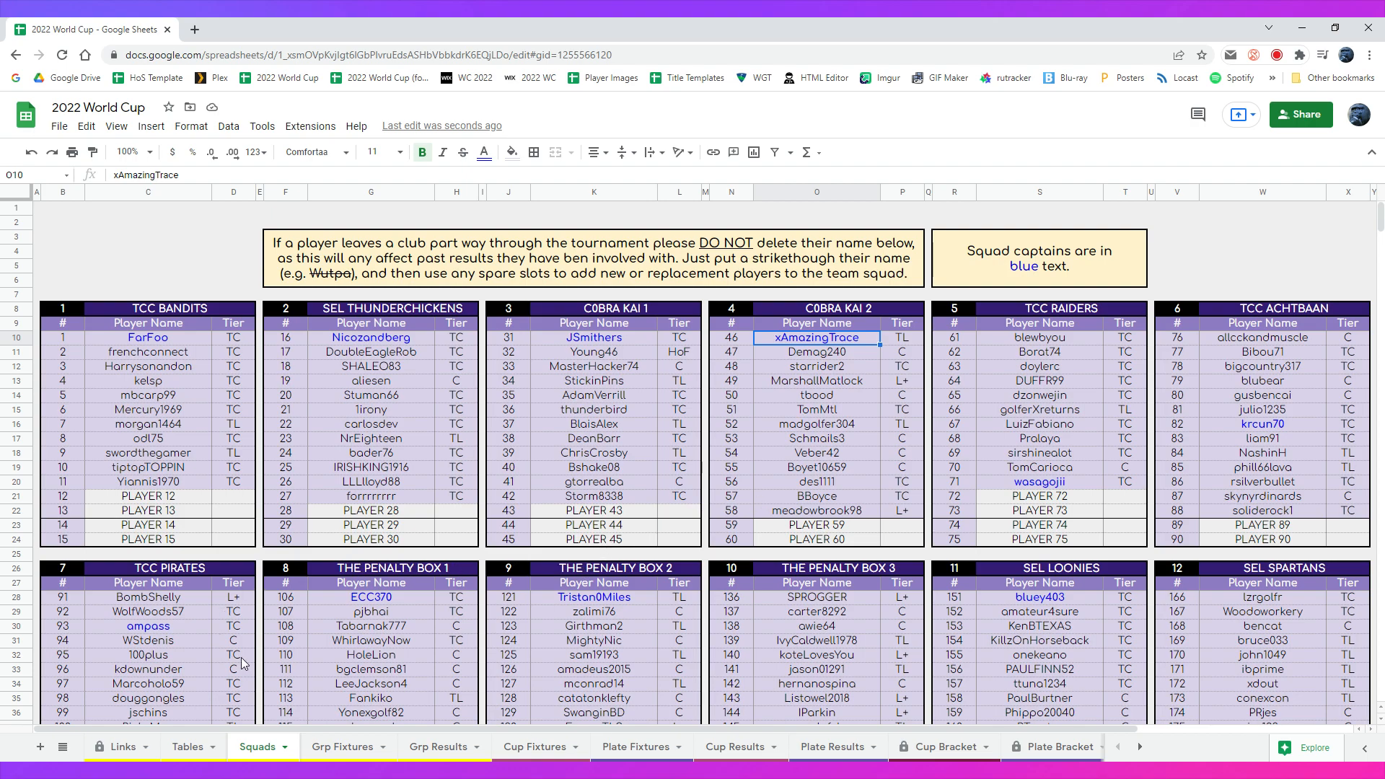
click(329, 748)
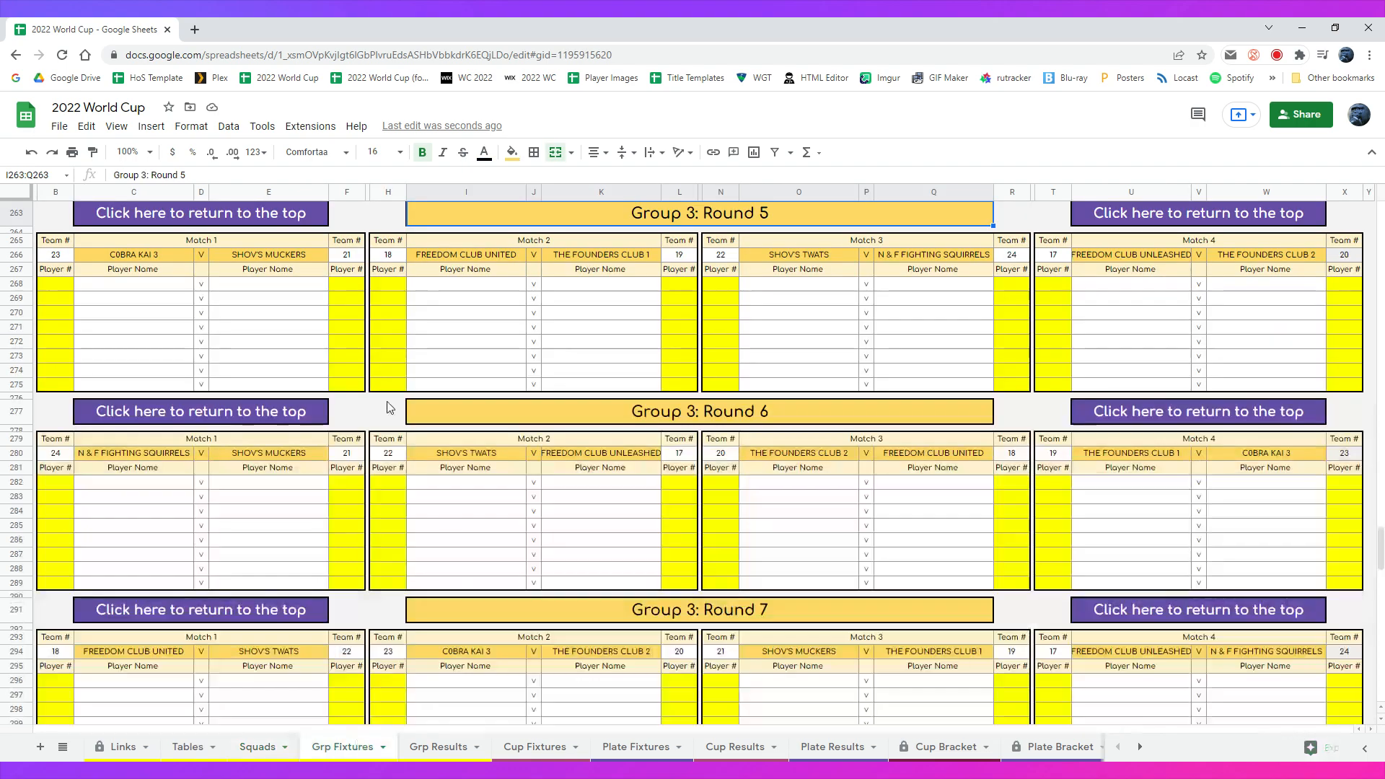
click(171, 248)
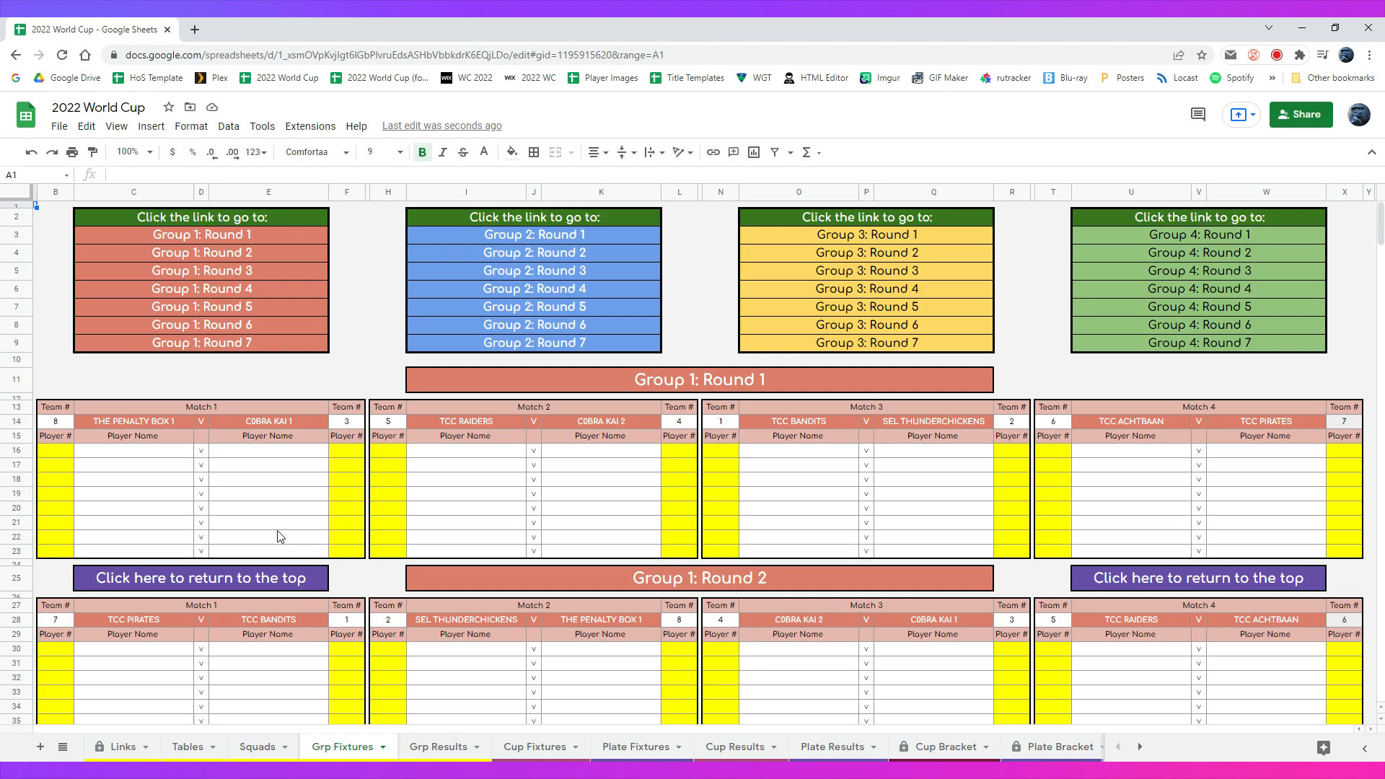
click(498, 375)
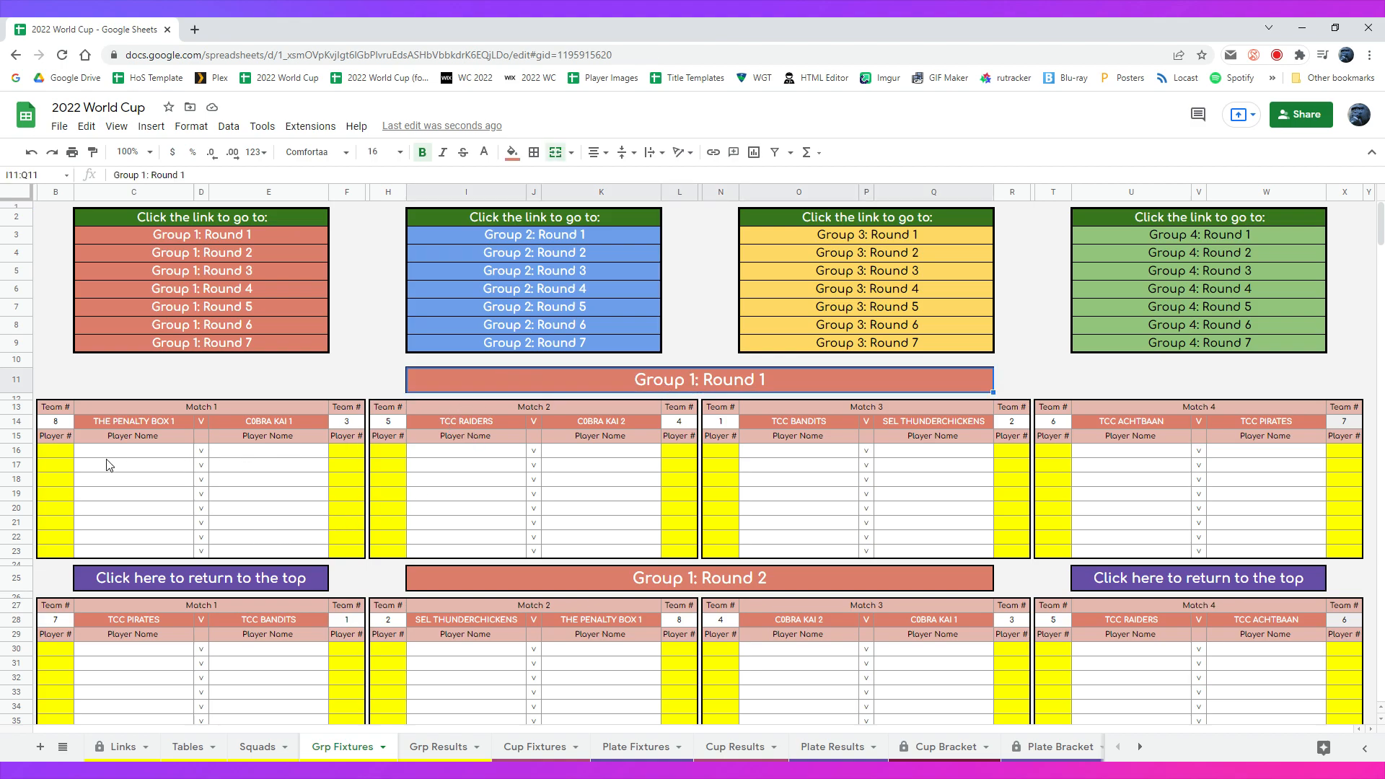
Enter player number 65 in the first THE PENALTY BOX 1 slot of Group 1 Round 1 Match 1 and inspect its player-name formula.
click(54, 454)
mouse_move(274, 586)
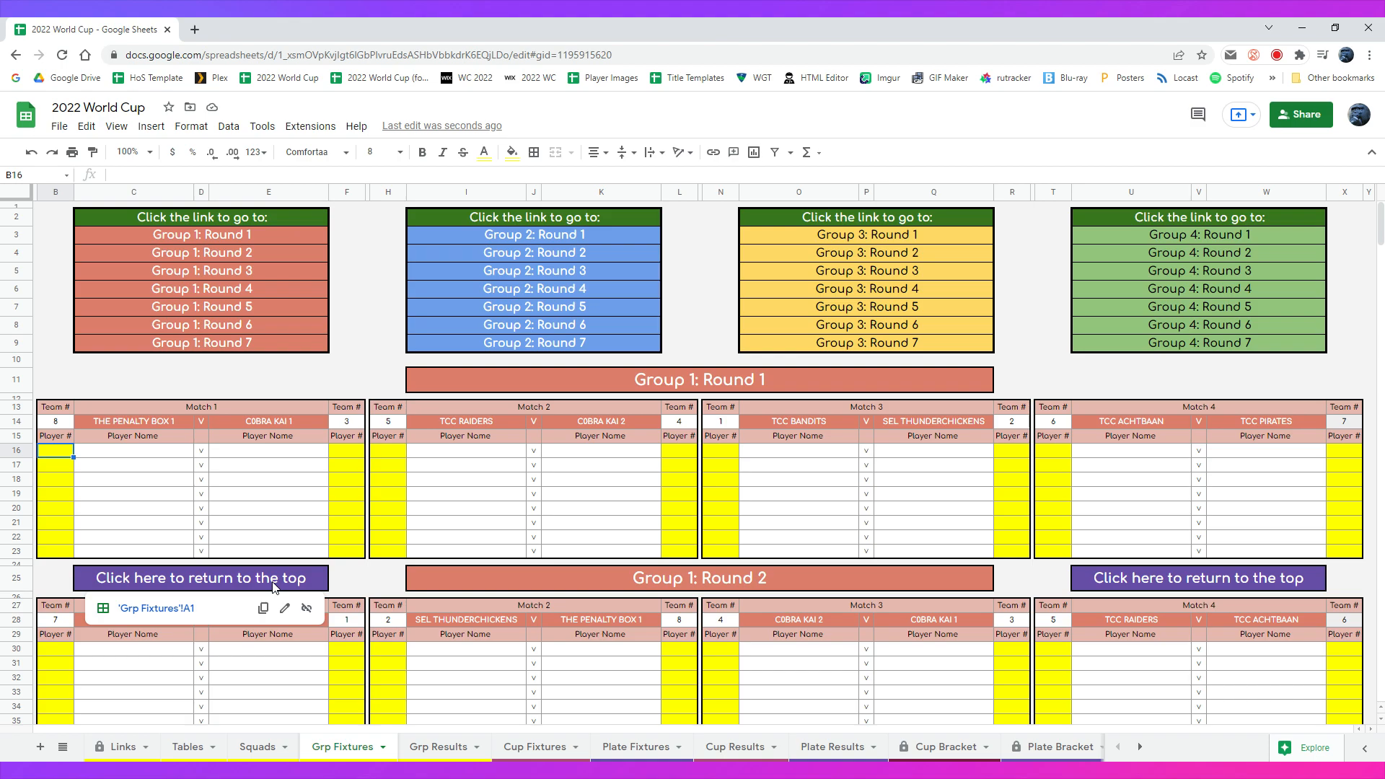
text(65)
key(Return)
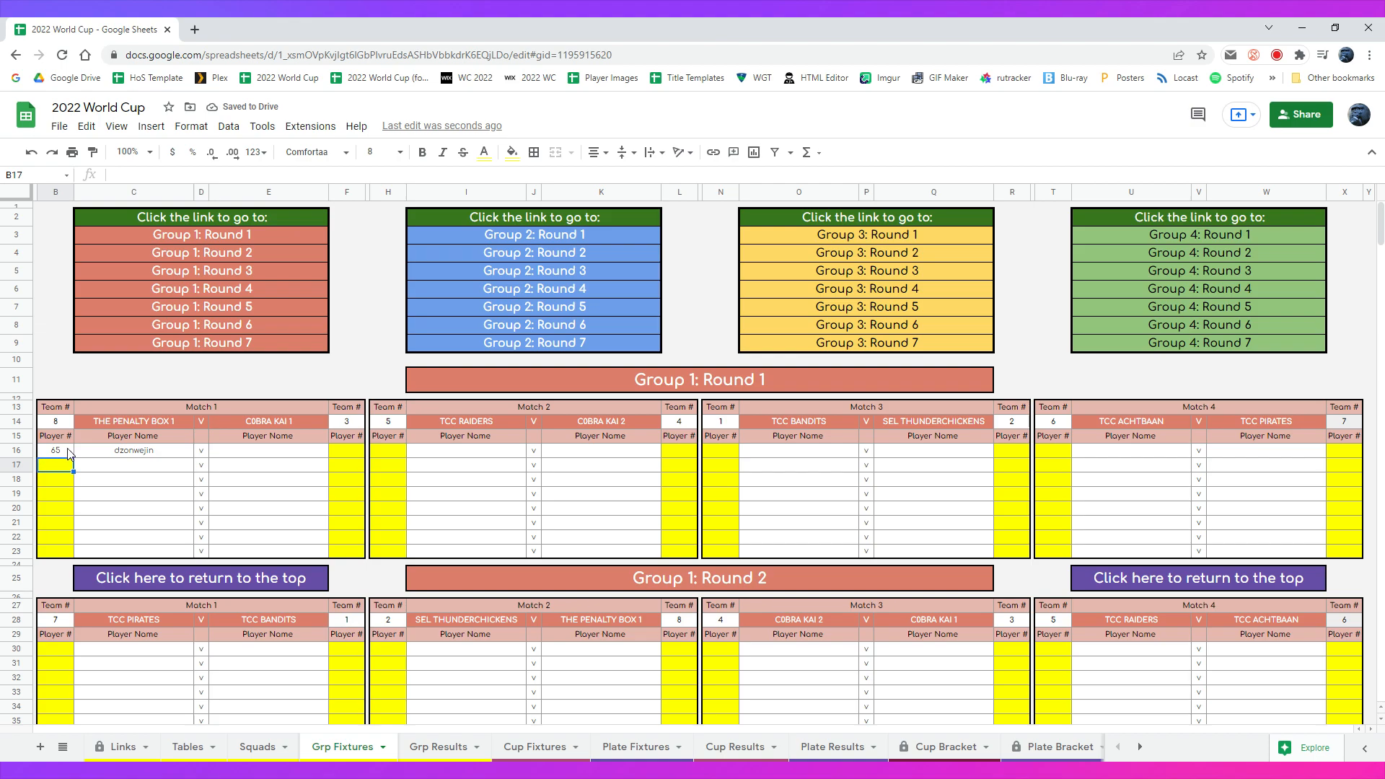
click(140, 454)
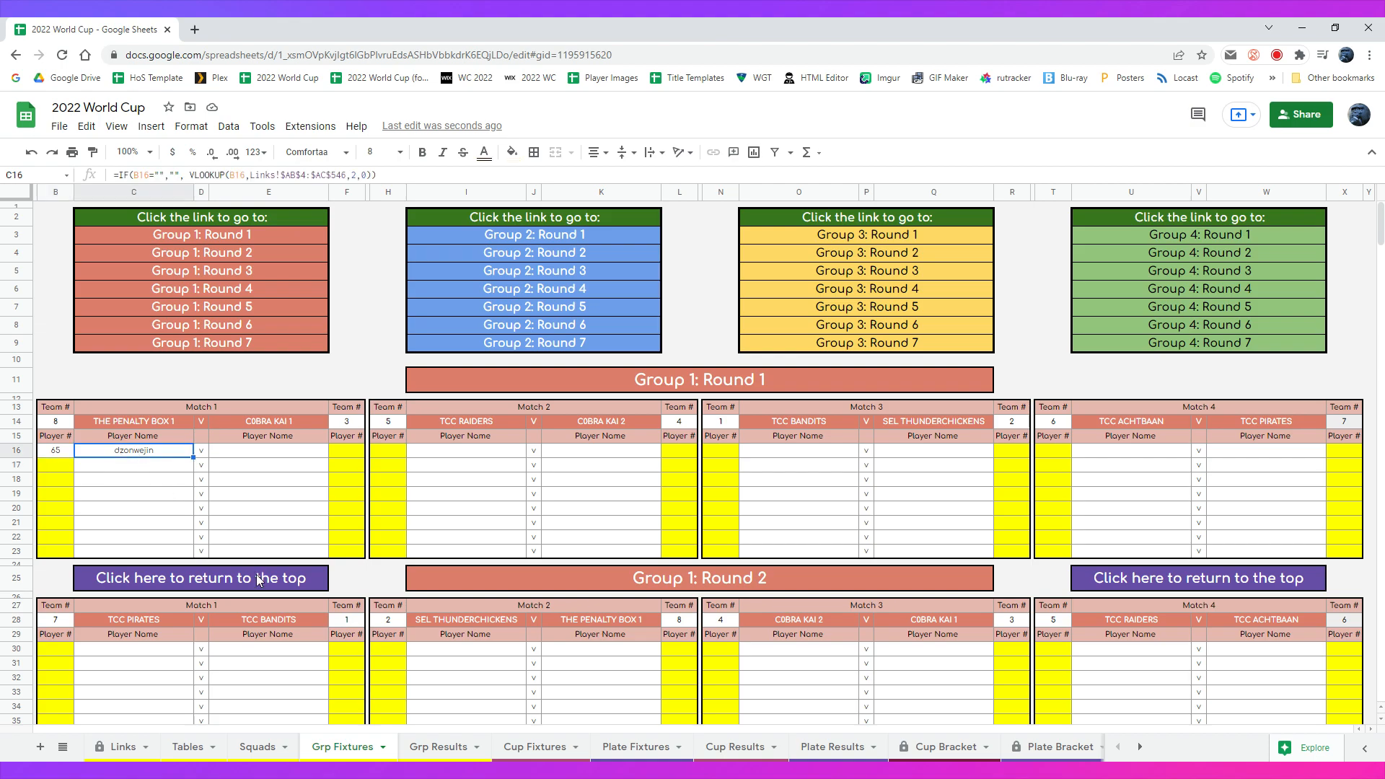
Go to the top of the Grp Results sheet and examine the first tie of Group 1 Round 1 Match 1.
click(443, 754)
mouse_move(337, 249)
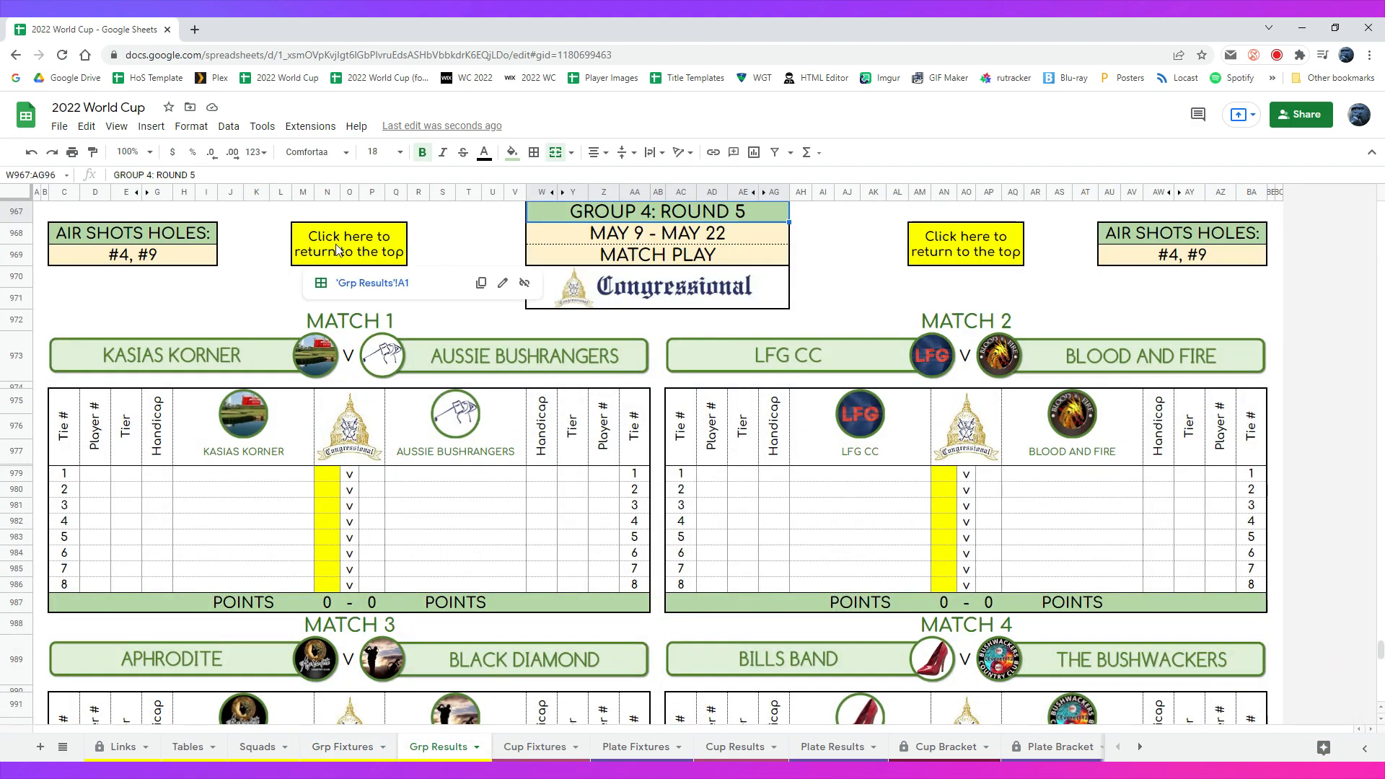
click(350, 283)
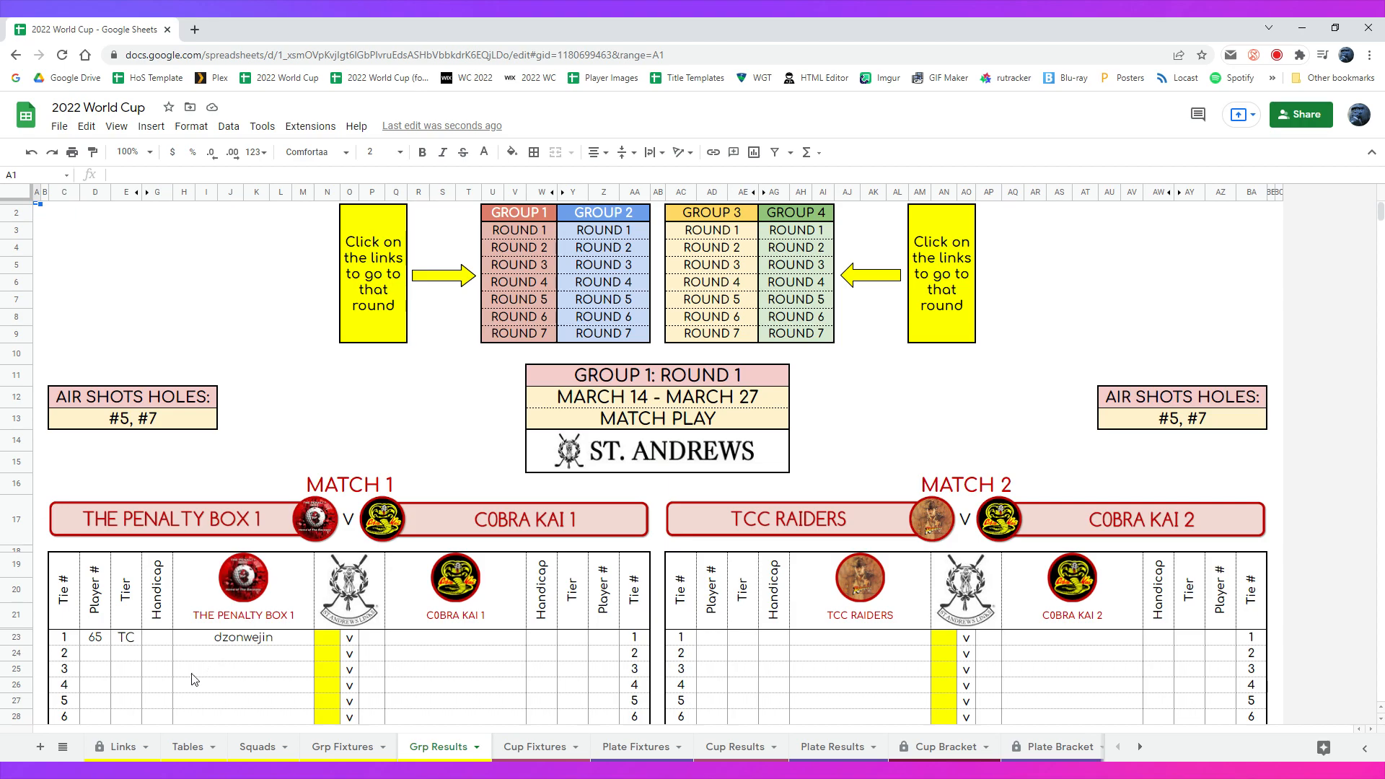
scroll(204, 669, down, 3)
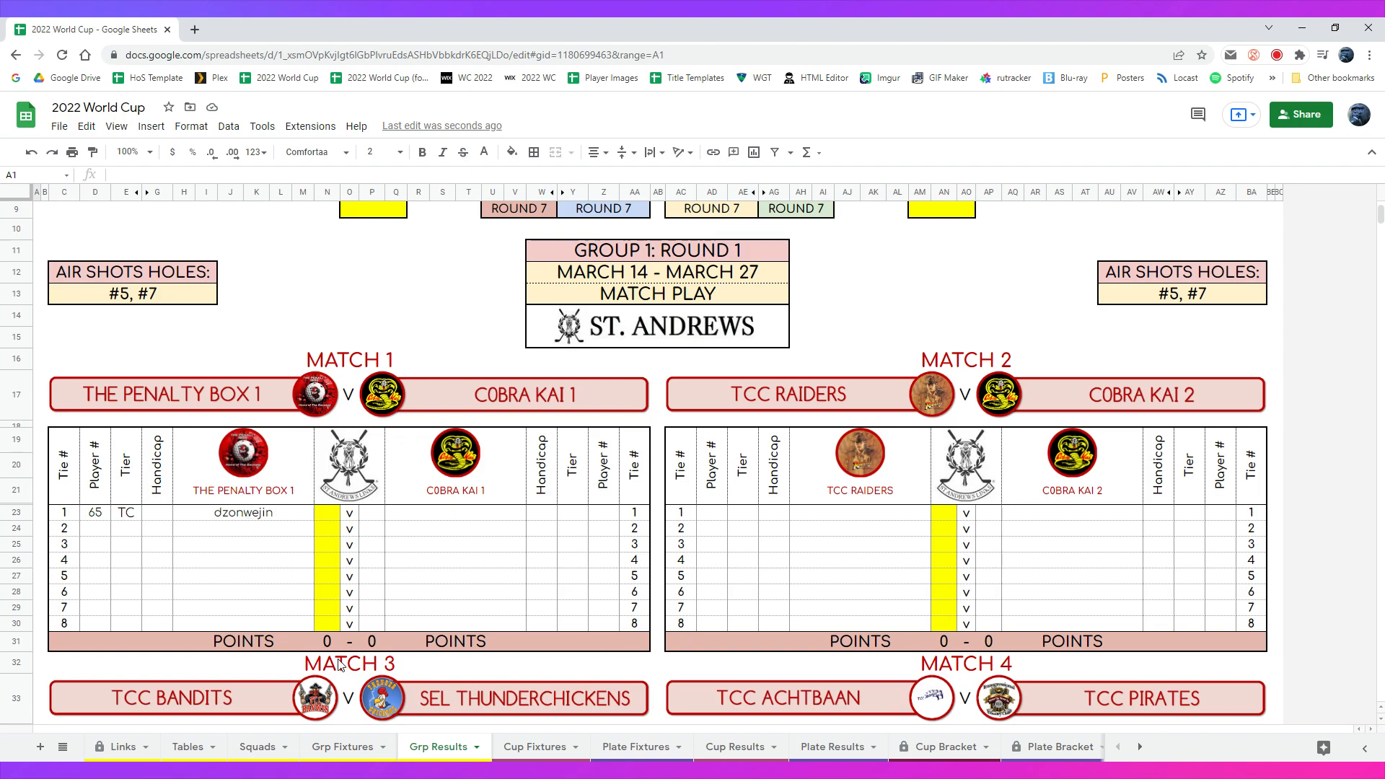
On the Grp Fixtures sheet, replace the first THE PENALTY BOX 1 player number in Round 1 with 255 and inspect its name formula.
click(353, 748)
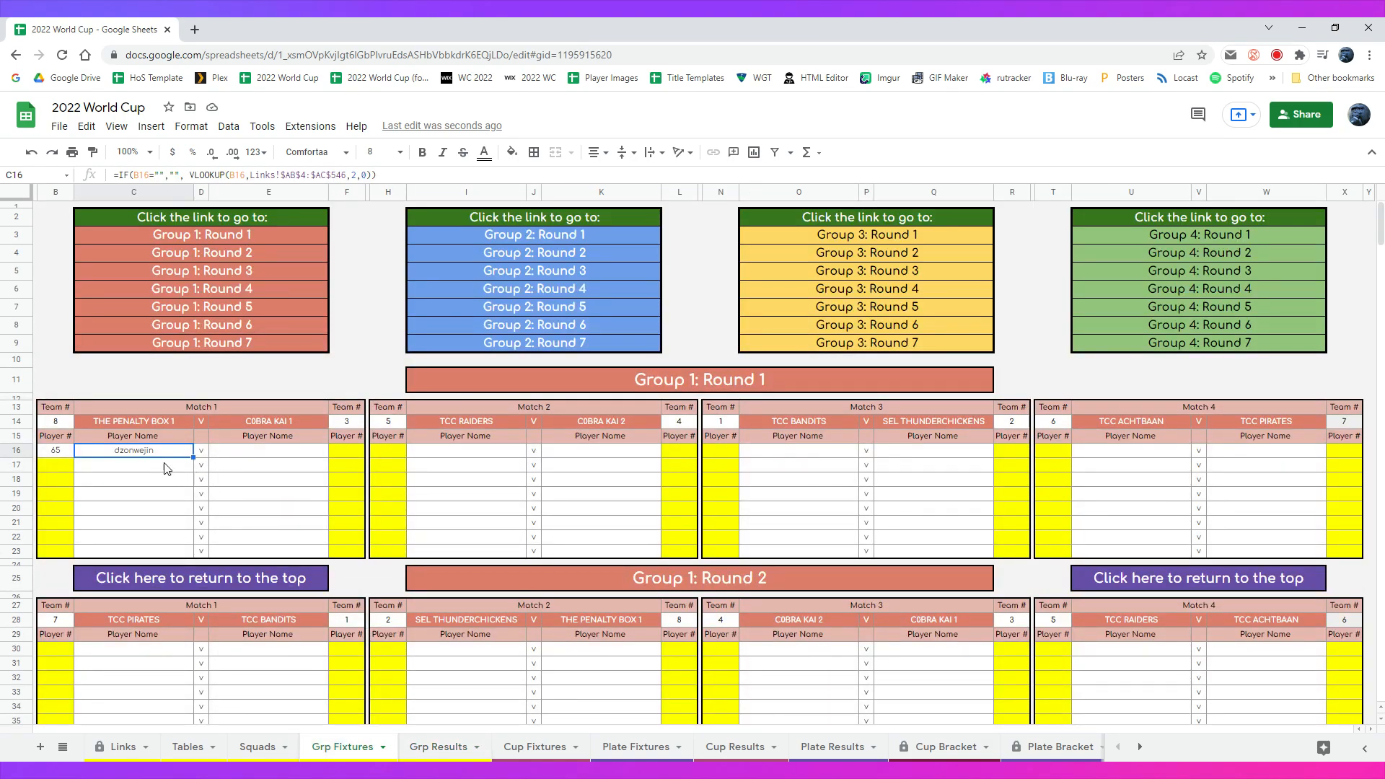
click(55, 453)
mouse_move(155, 584)
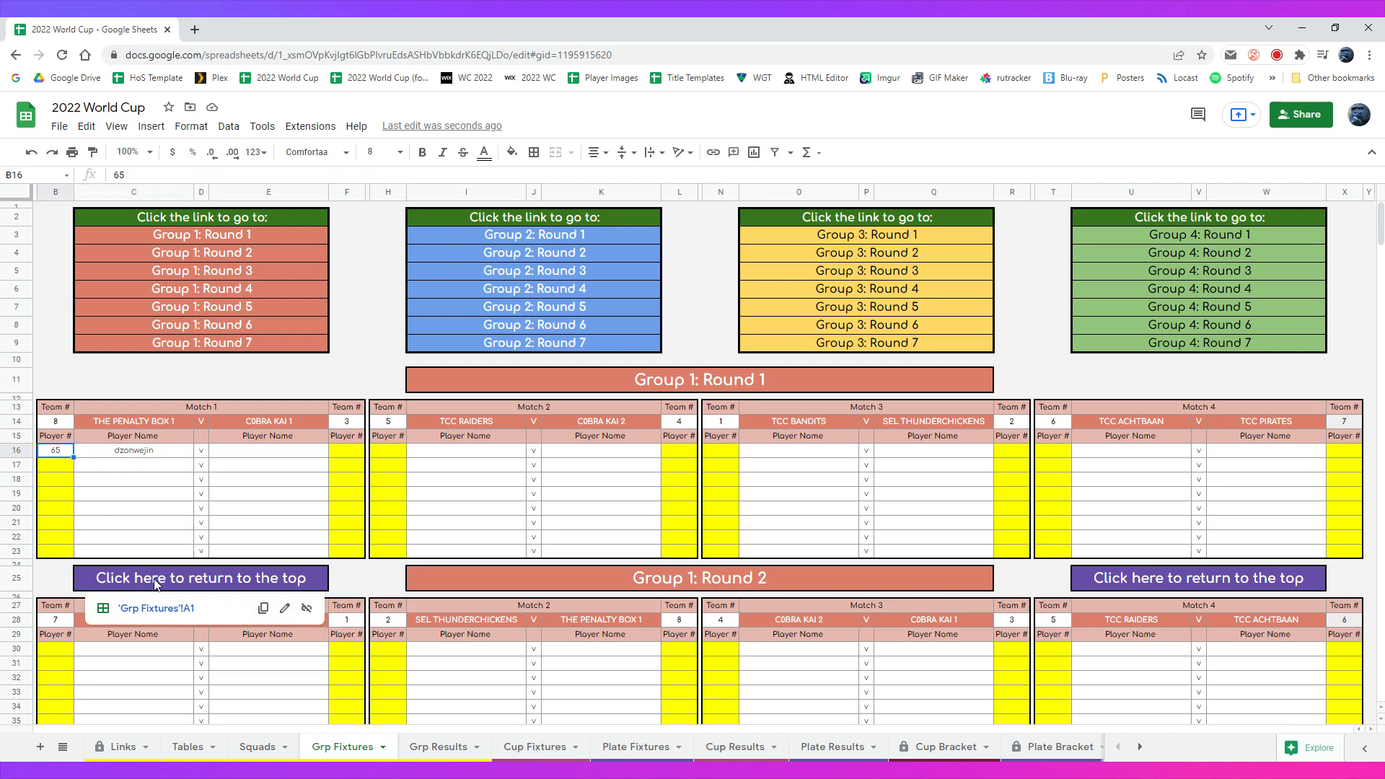
text(255)
key(Return)
click(132, 454)
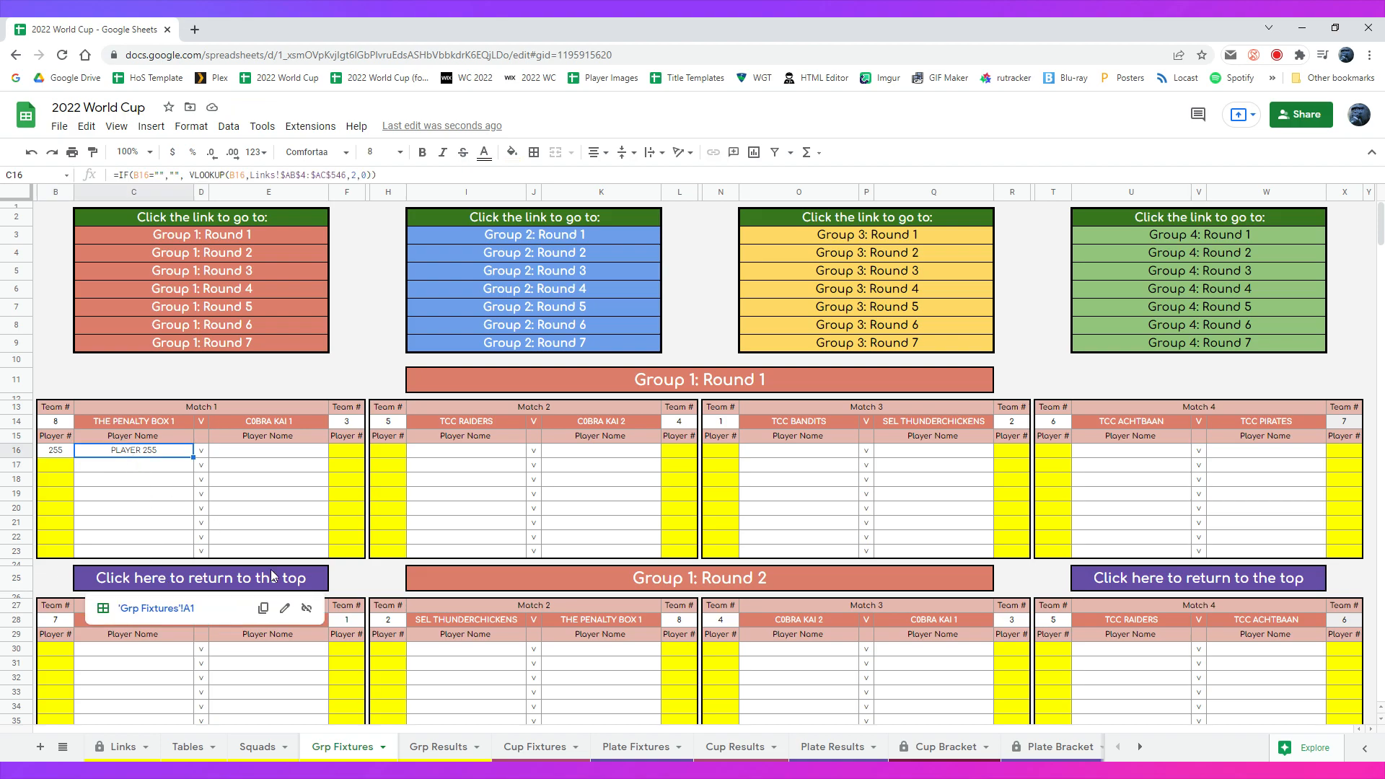
text(275)
key(Return)
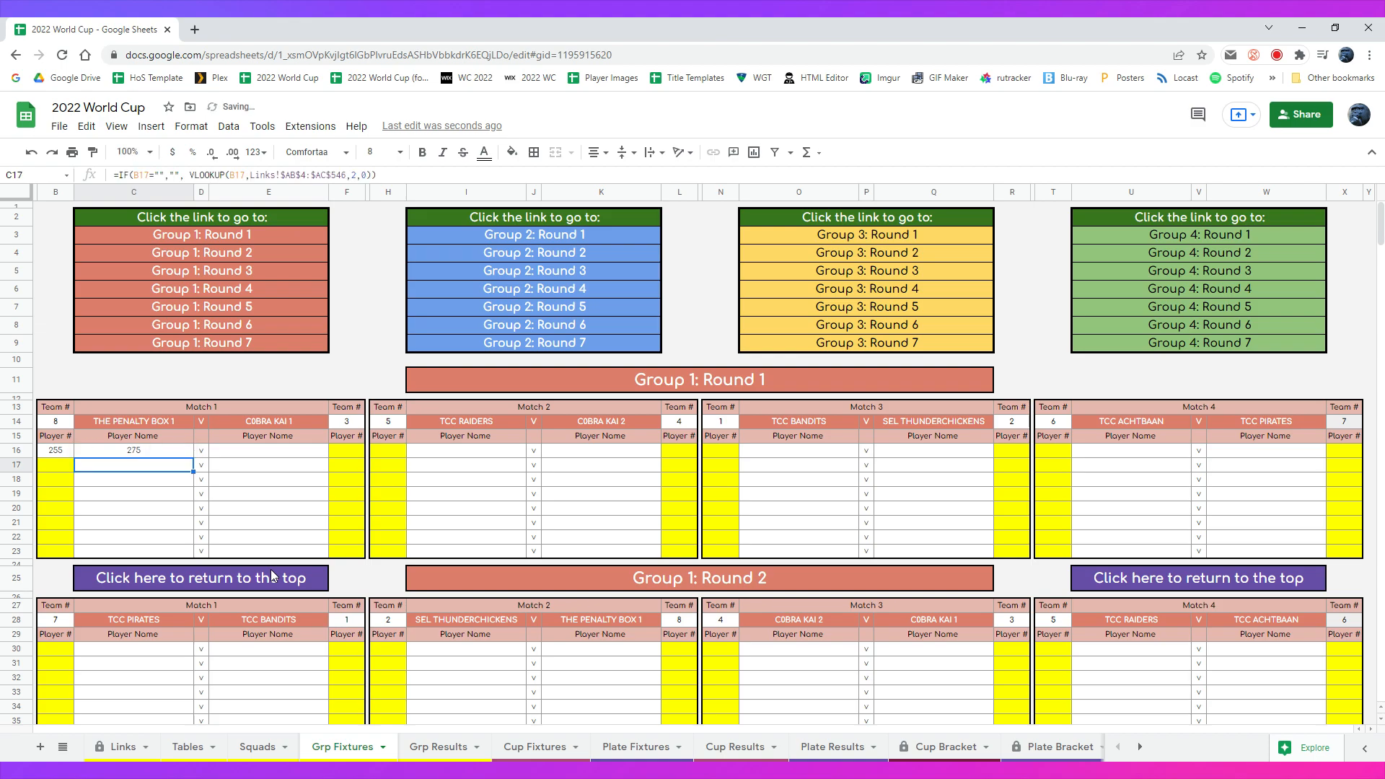
click(31, 152)
Enter player number 275 in the first THE PENALTY BOX 1 slot of Group 1 Round 1 and then clear that slot.
click(60, 446)
text(275)
key(Return)
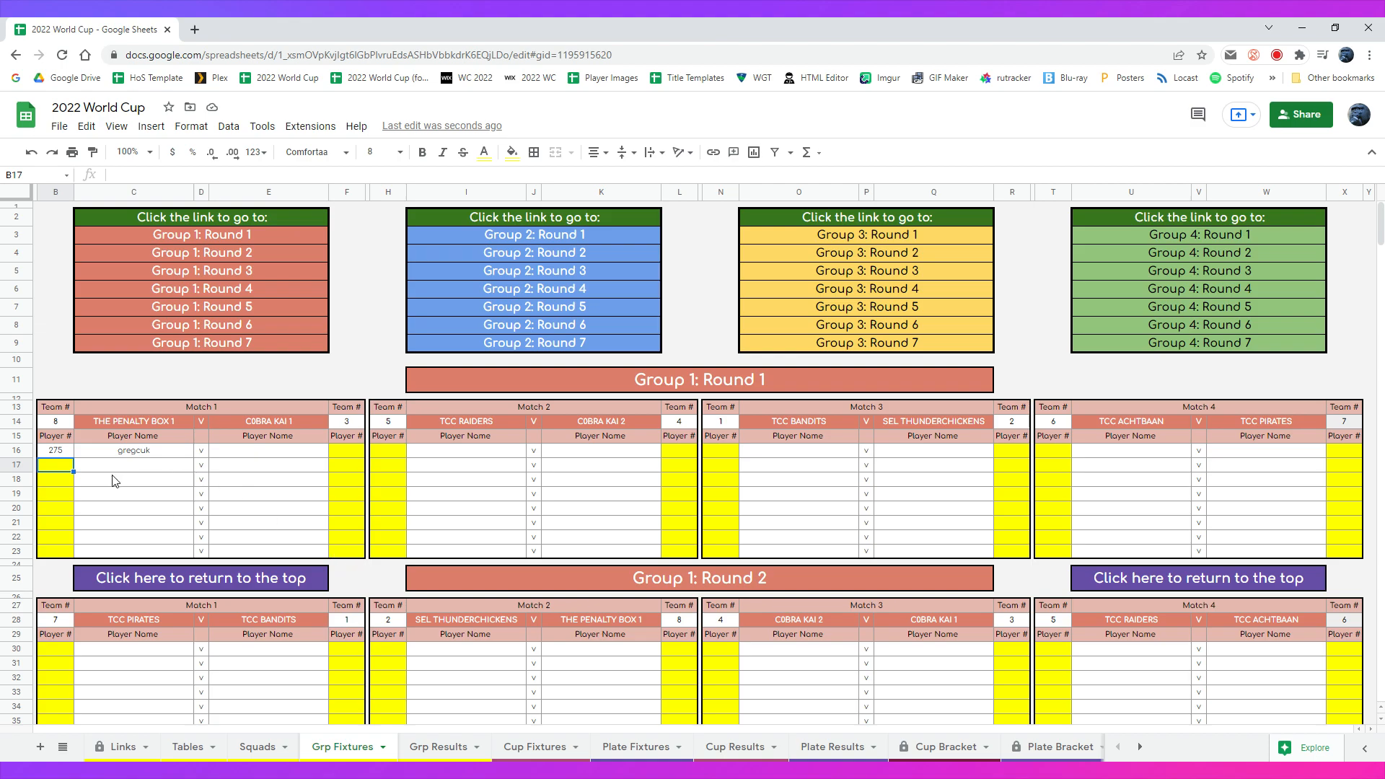
click(59, 452)
key(Delete)
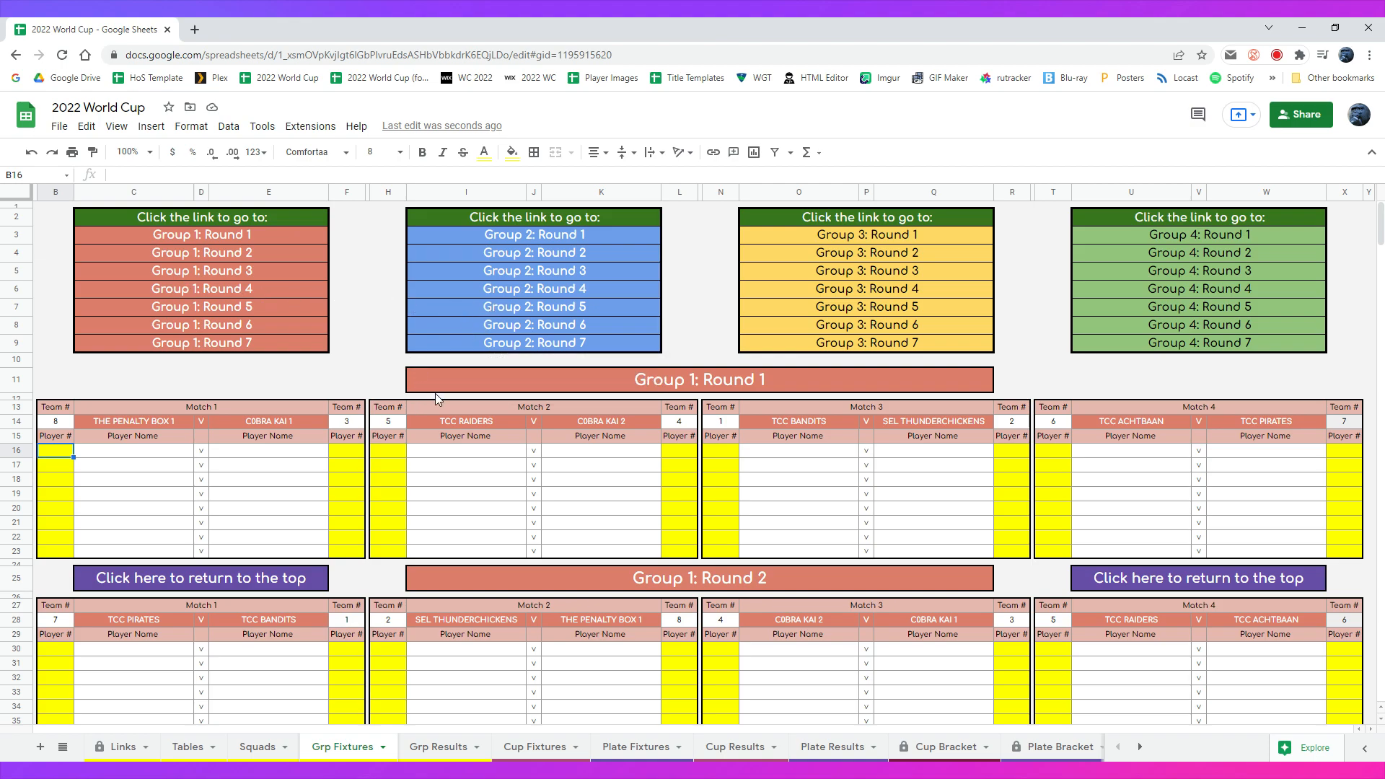
Follow the link to the Group 2 Round 6 fixtures and return to the top of the sheet through its link.
scroll(489, 461, down, 7)
scroll(487, 456, up, 3)
scroll(488, 456, up, 5)
mouse_move(531, 326)
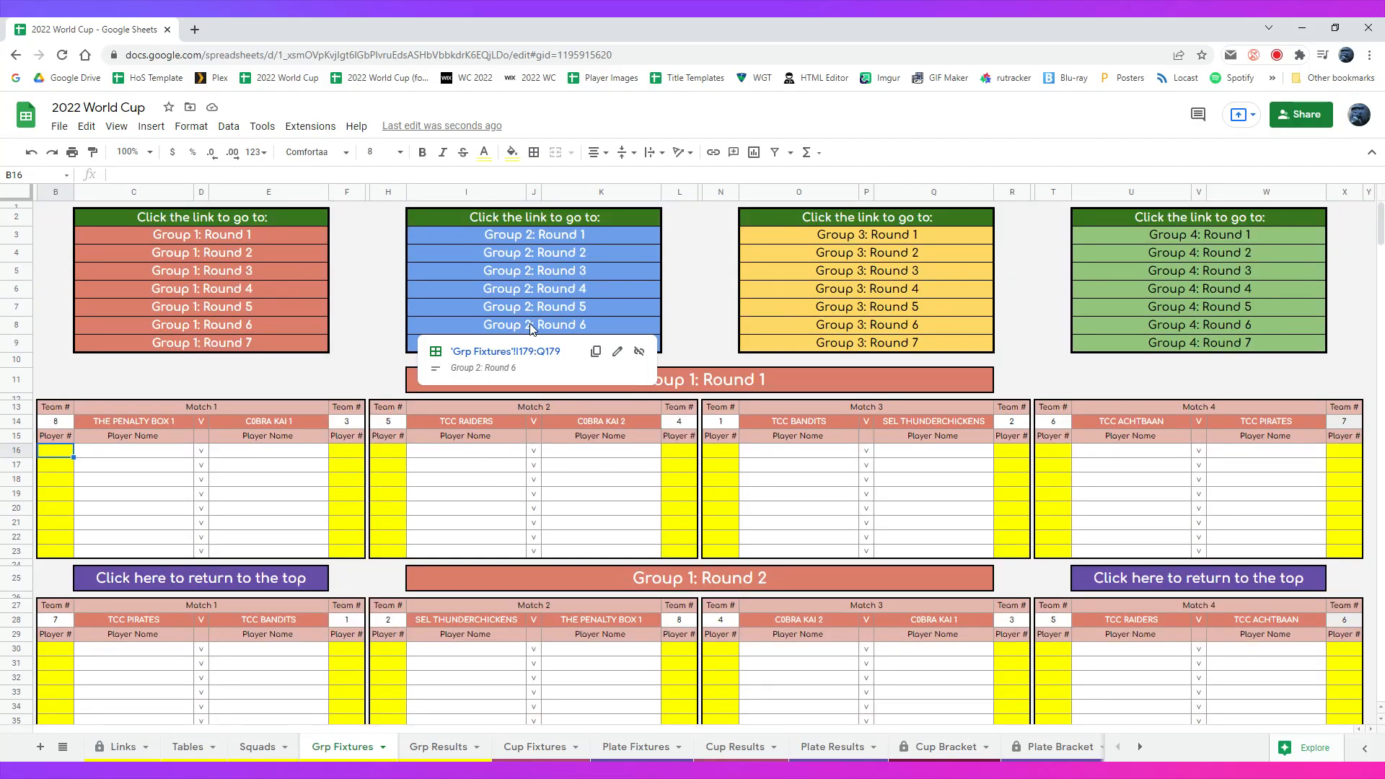
click(504, 353)
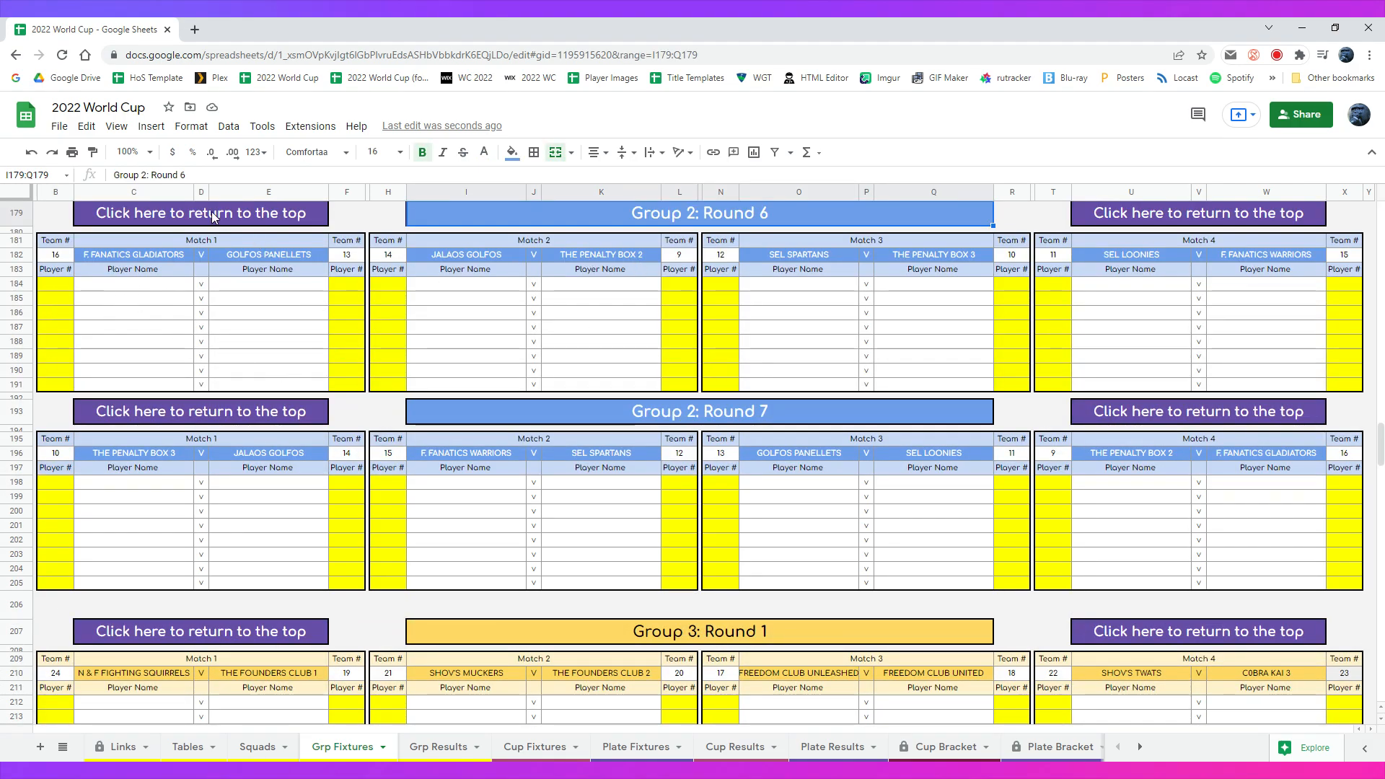
mouse_move(192, 217)
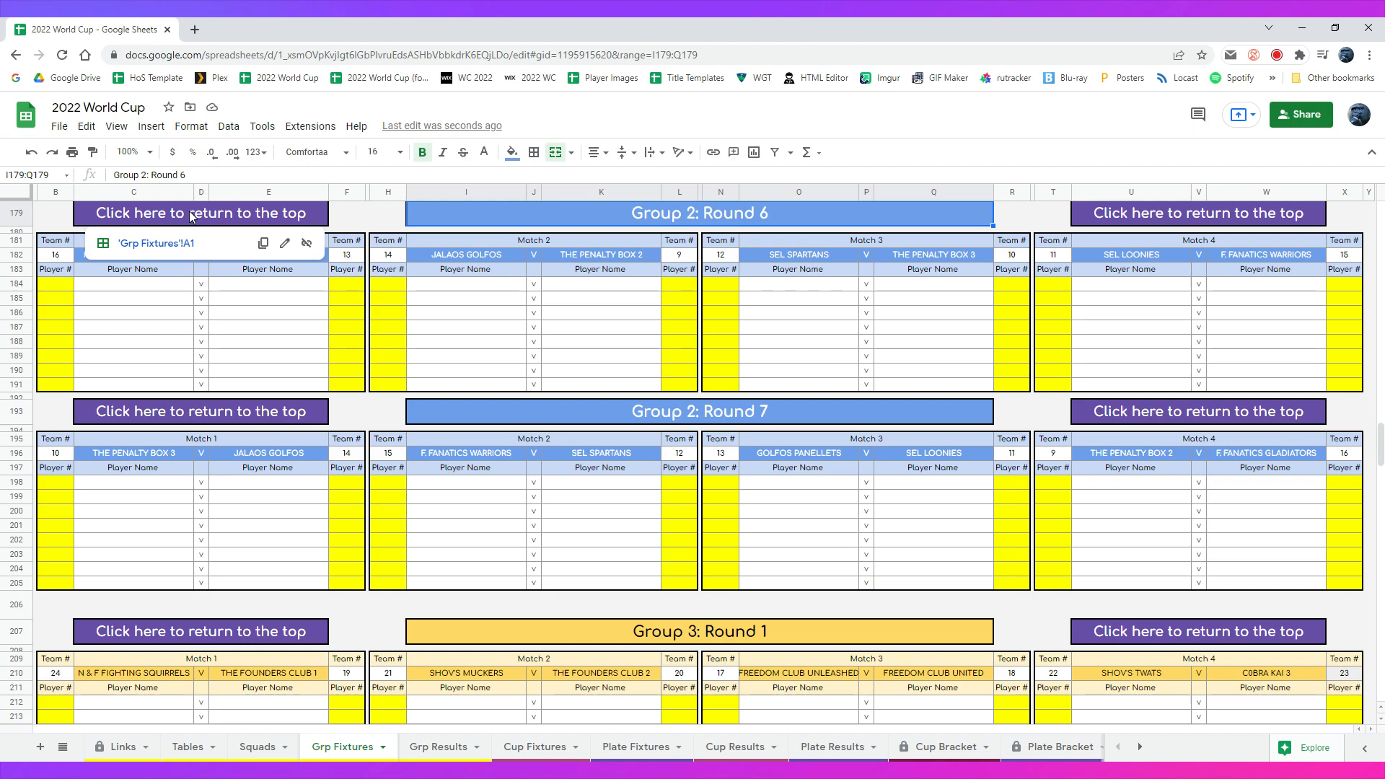
click(158, 245)
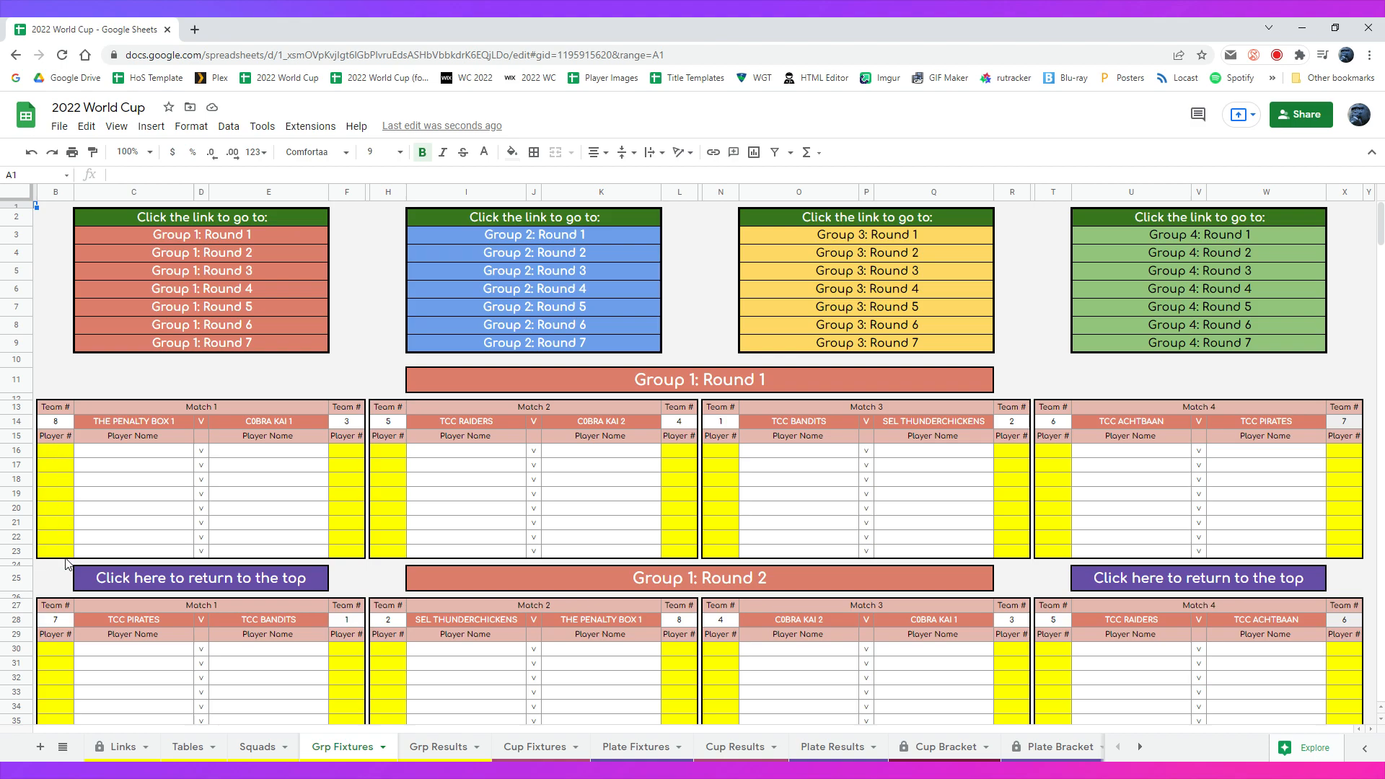
Look through the Grp Results sheet down to Group 2 Round 2 and return to the top through that round's link.
click(435, 751)
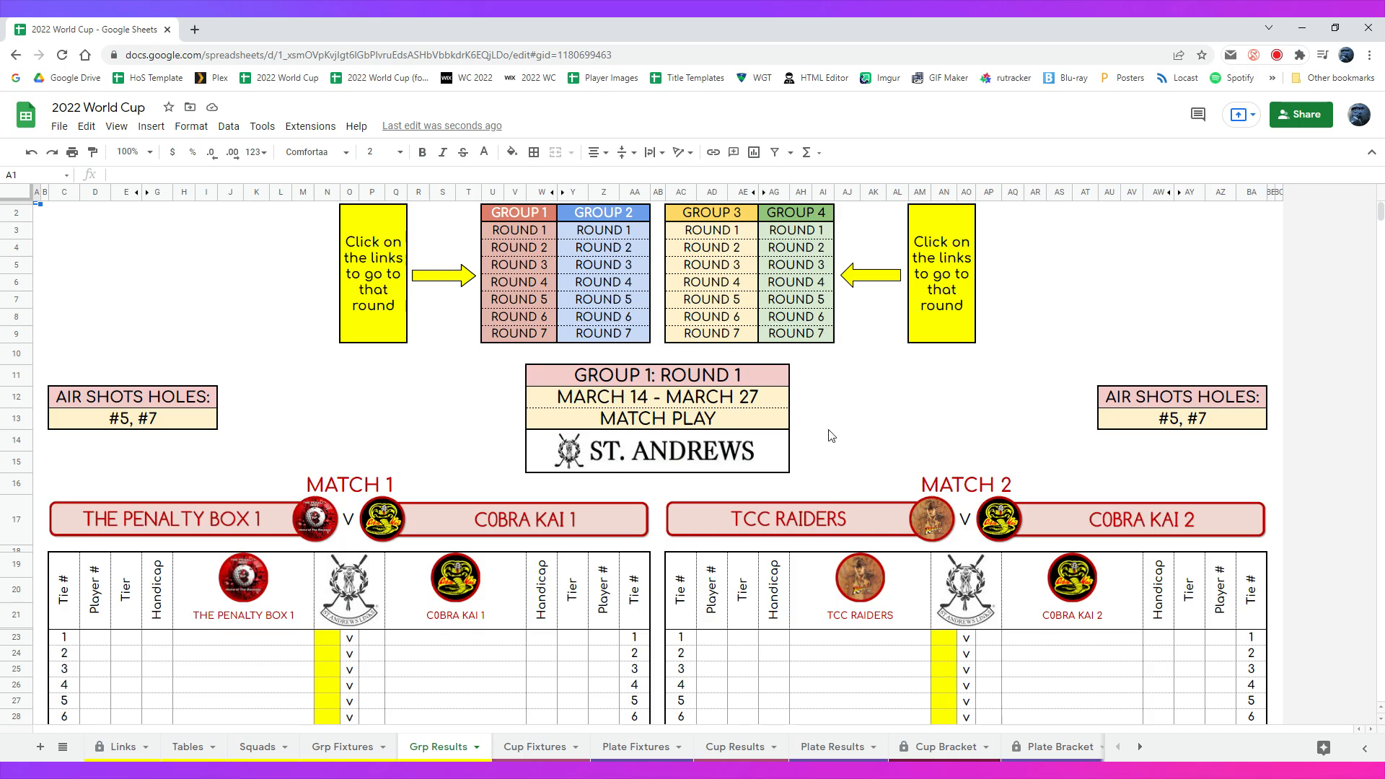
scroll(837, 440, down, 20)
scroll(865, 486, down, 19)
scroll(837, 461, down, 20)
scroll(819, 451, down, 20)
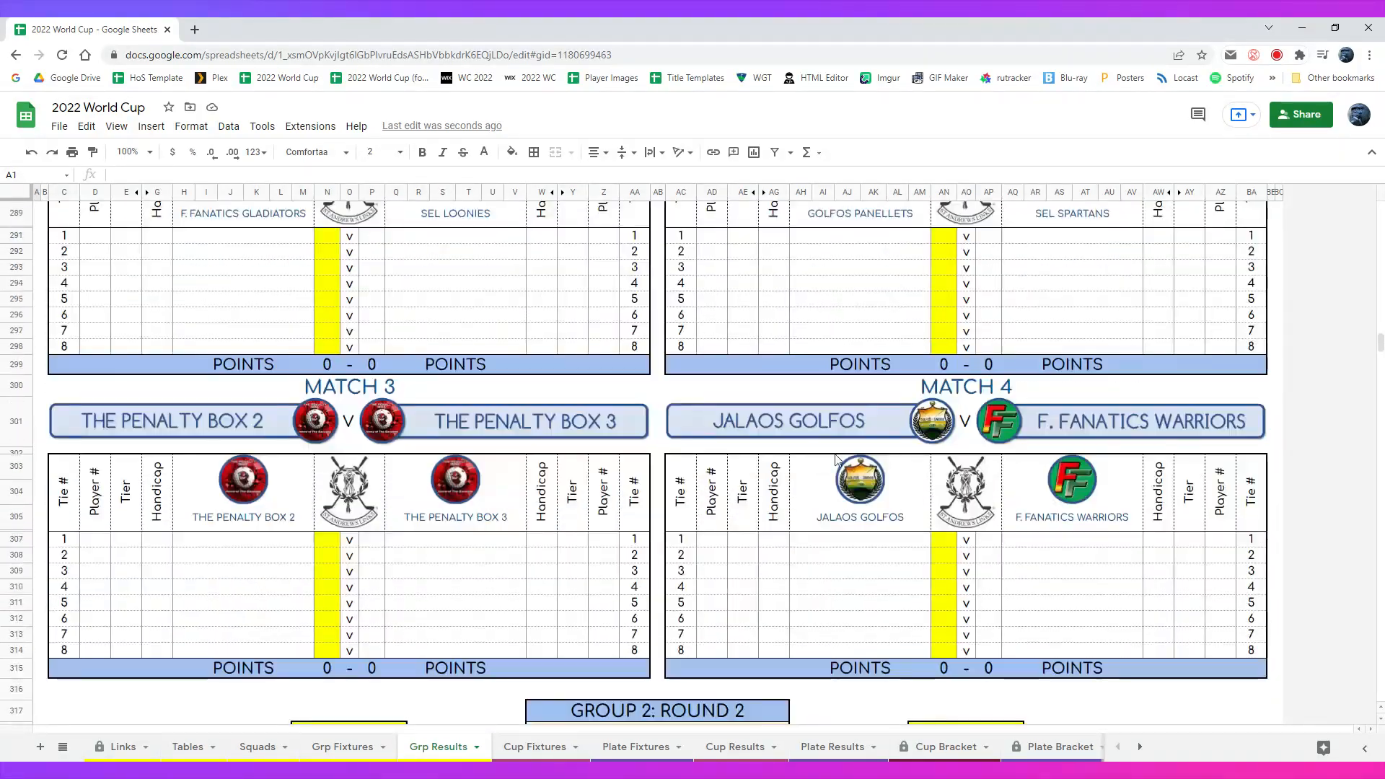
scroll(404, 433, down, 3)
mouse_move(345, 575)
click(371, 612)
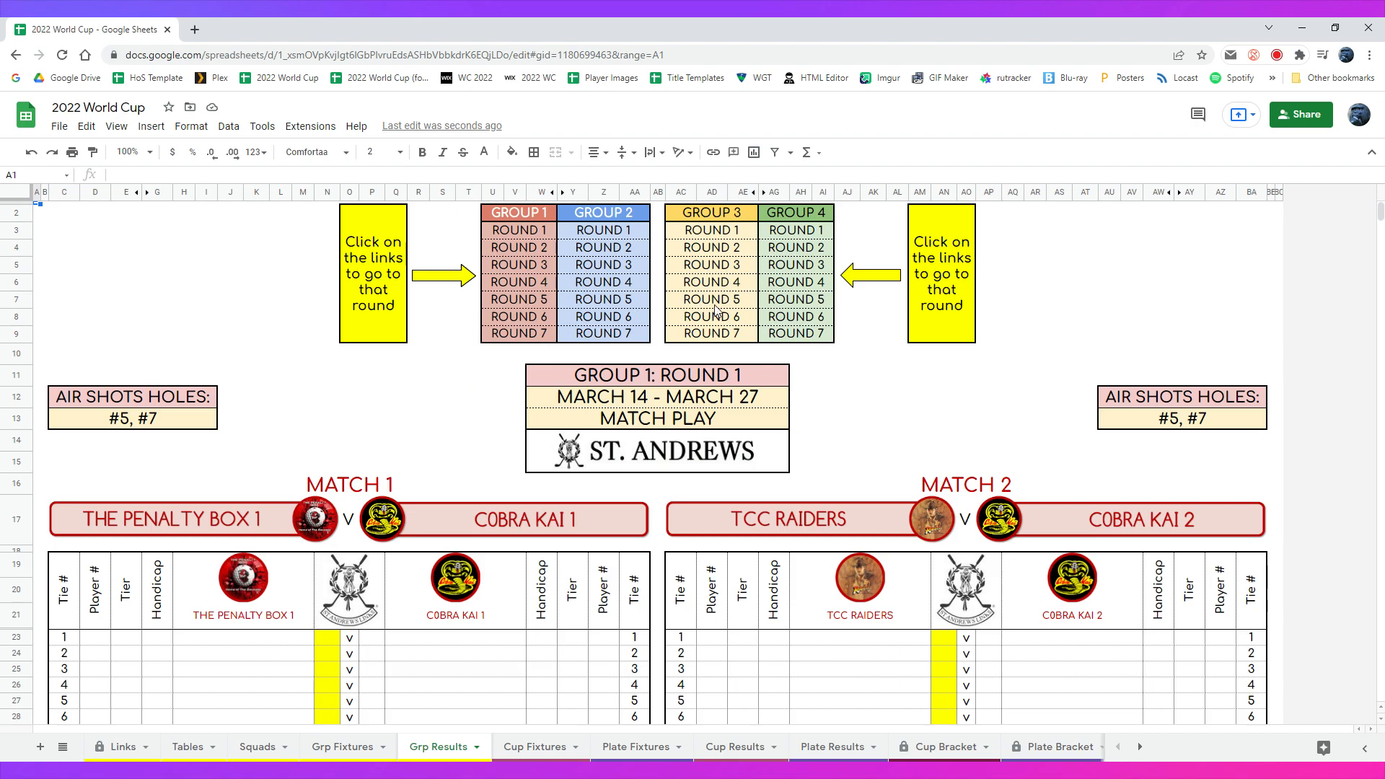
Follow the link to the Group 3 Round 6 results and return to the top of the results sheet through its link.
mouse_move(714, 320)
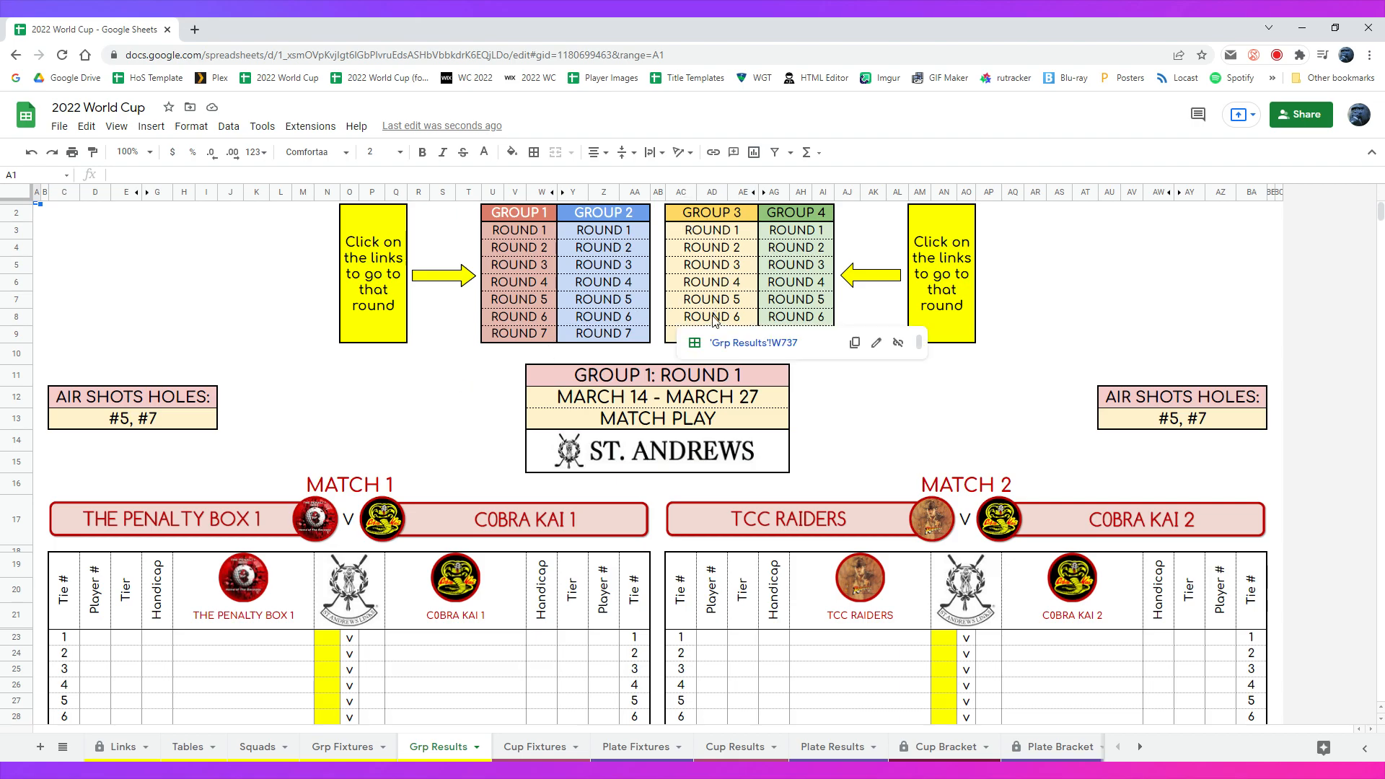
click(751, 345)
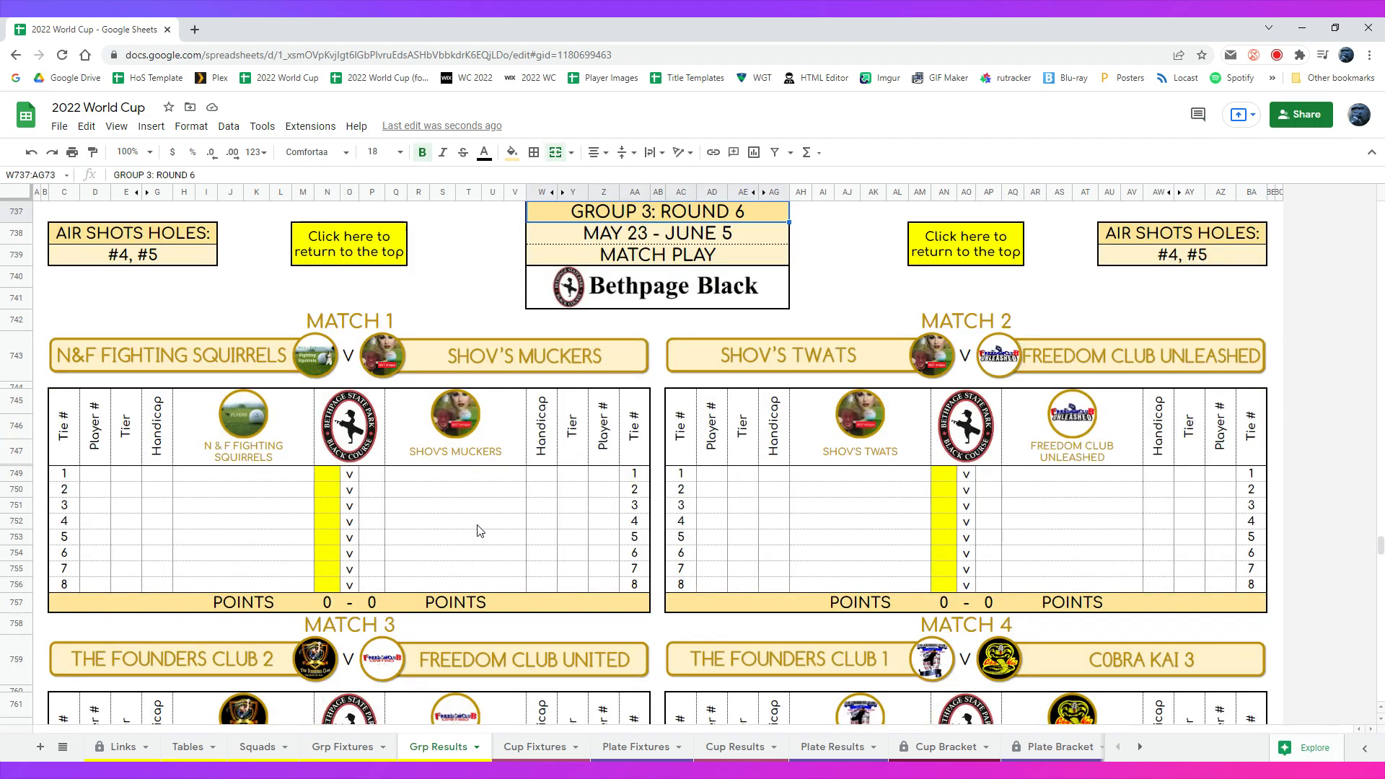
click(344, 249)
click(375, 284)
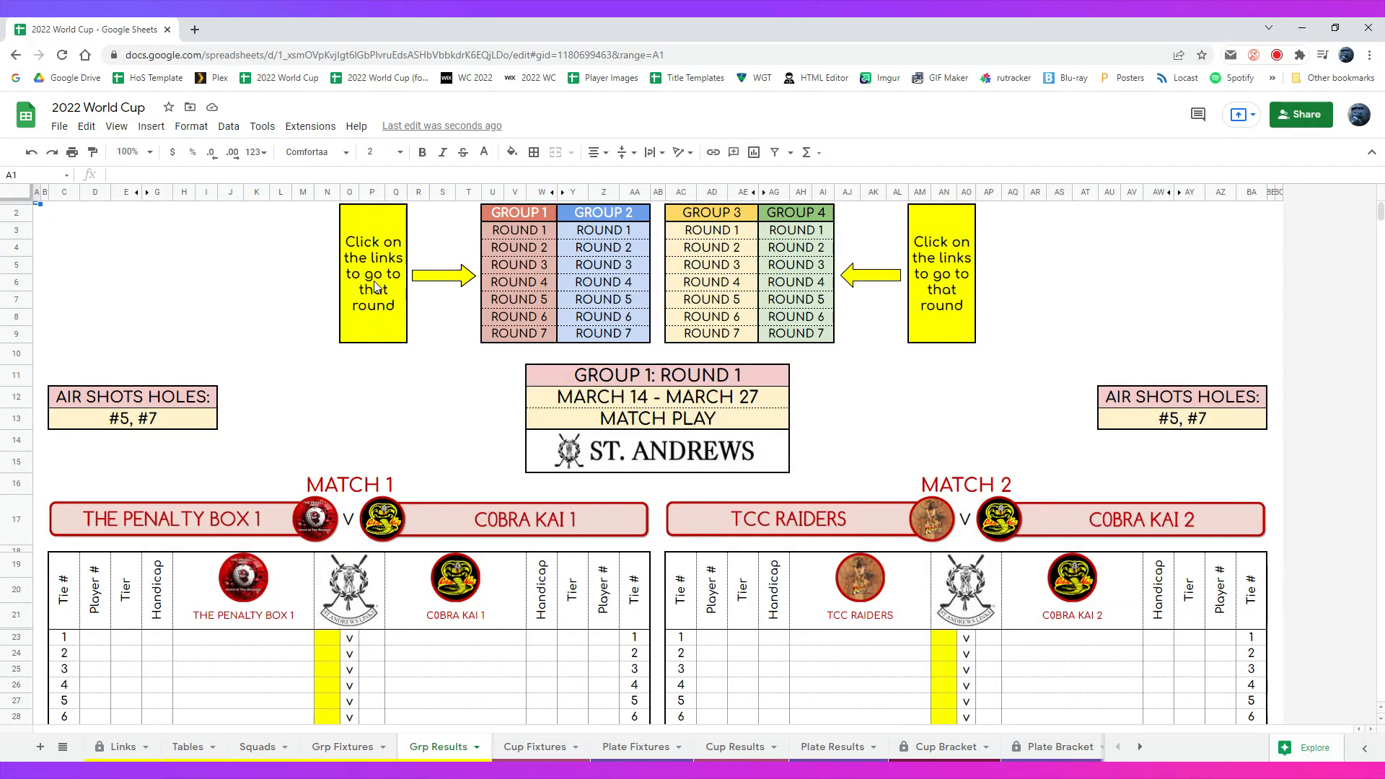
Inspect the C0BRA KAI 1 result formula for tie 1 of Group 1 Round 1 Match 1.
scroll(343, 317, down, 3)
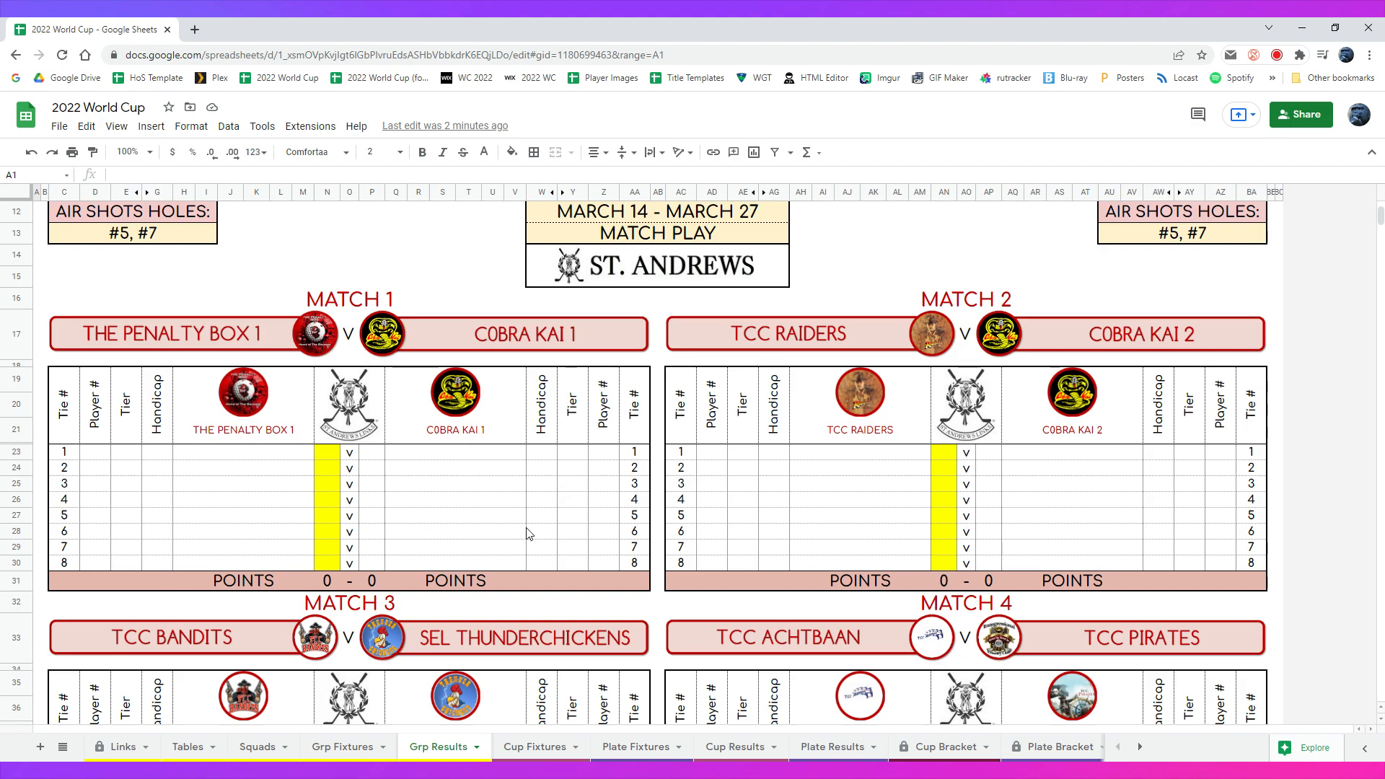
click(329, 459)
key(Right)
key(Right)
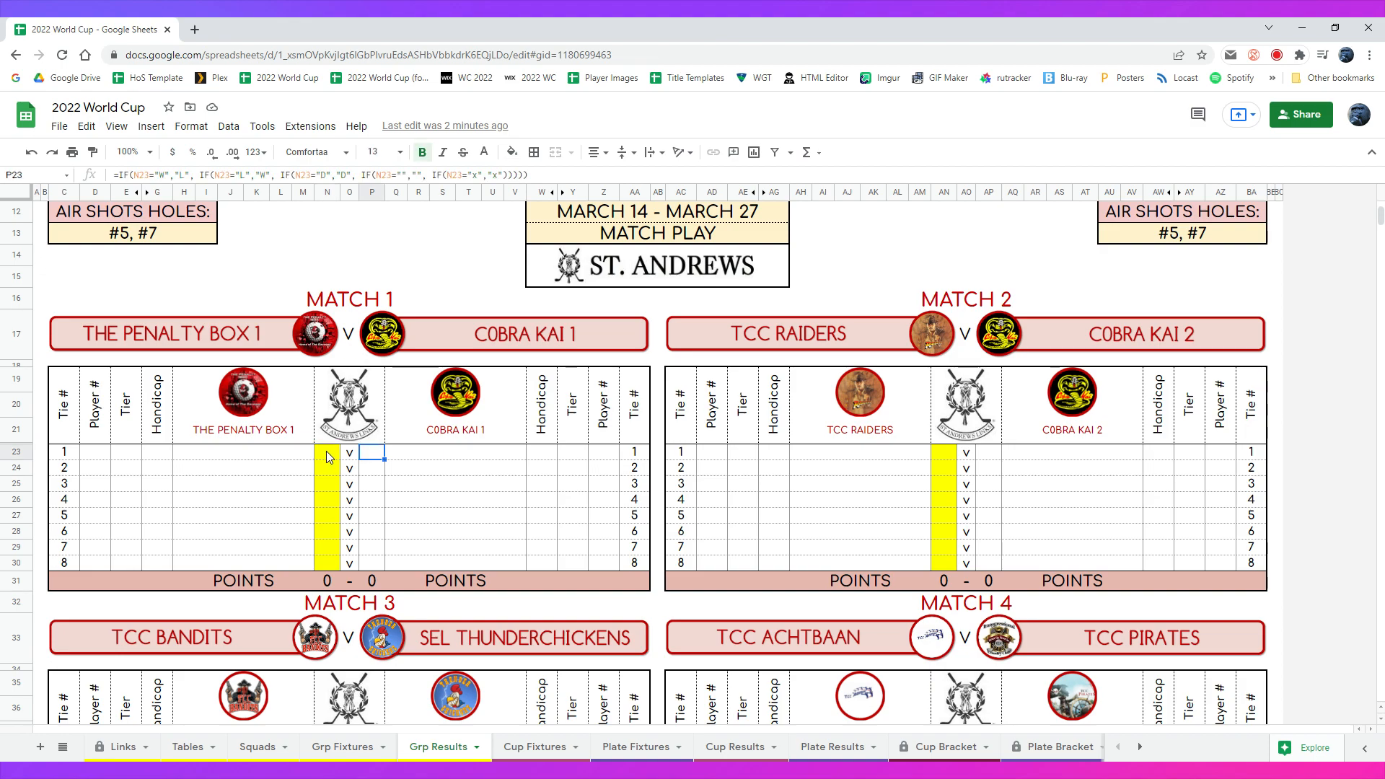
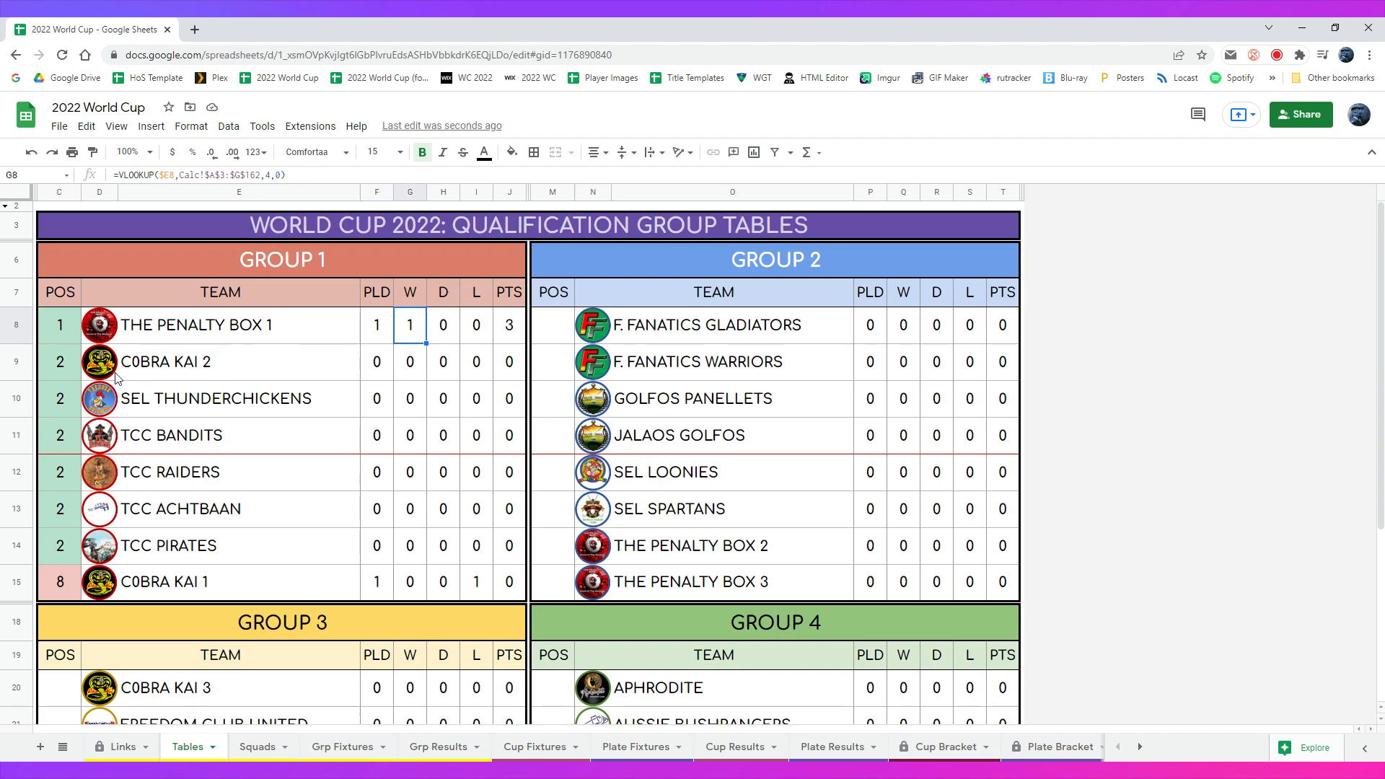
Check THE PENALTY BOX 1's position formula and sort Group 1 range E8:J15 by column E from A to Z.
click(63, 326)
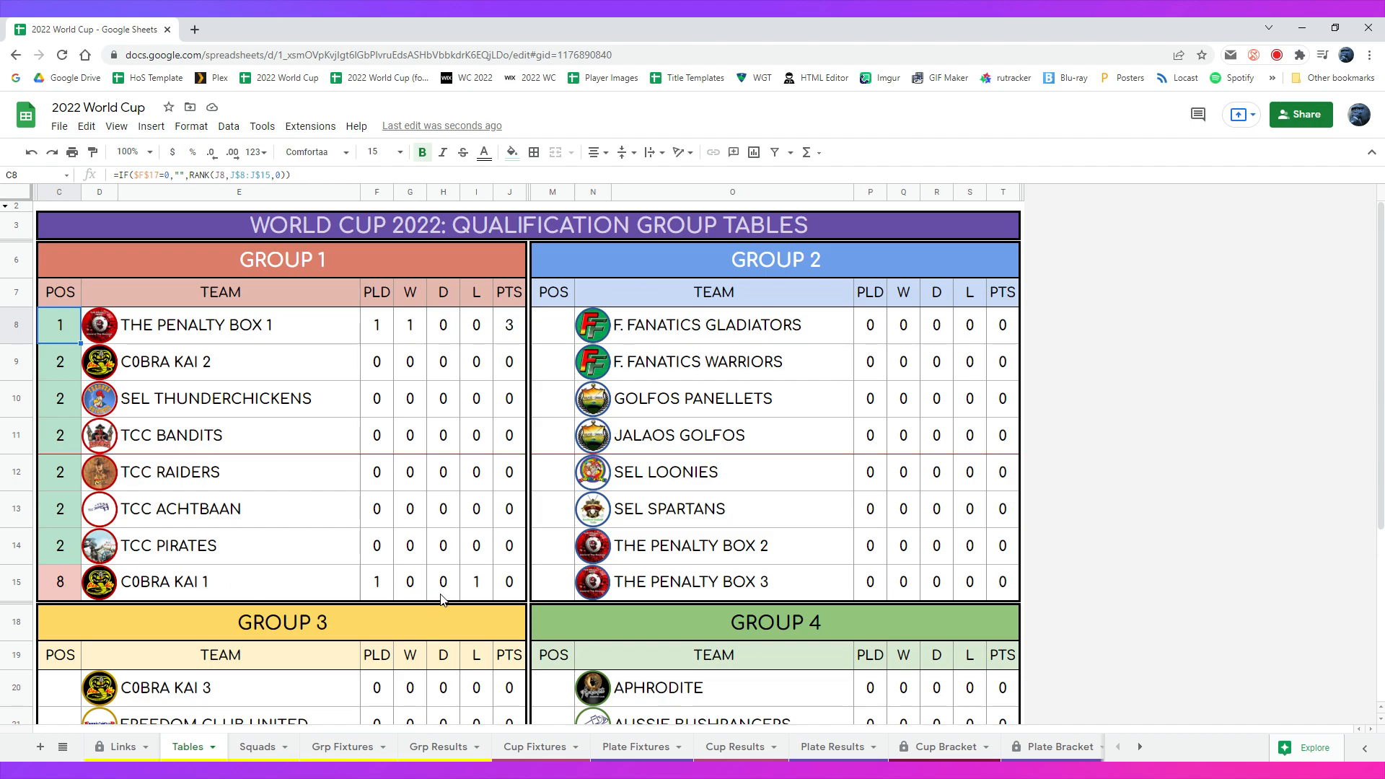
drag(165, 332, 506, 596)
click(229, 127)
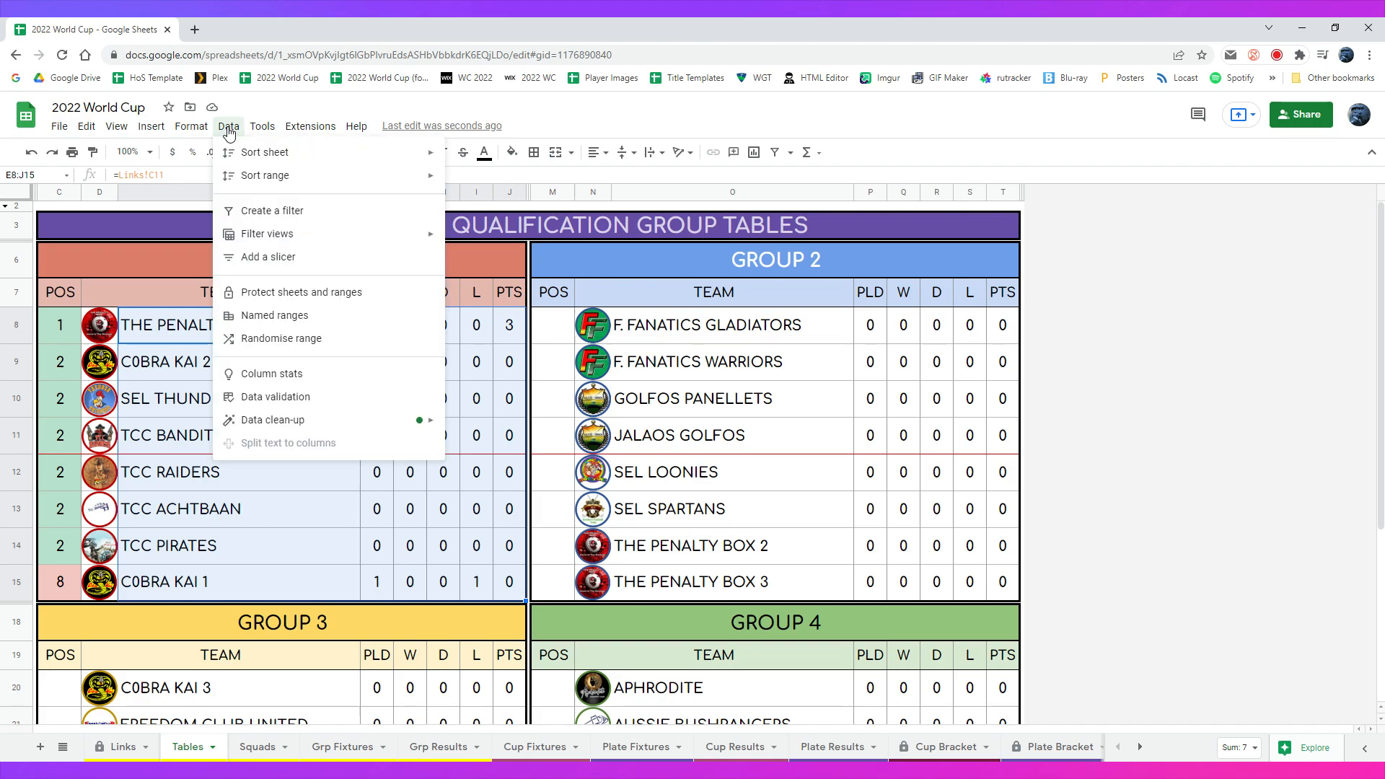
mouse_move(371, 178)
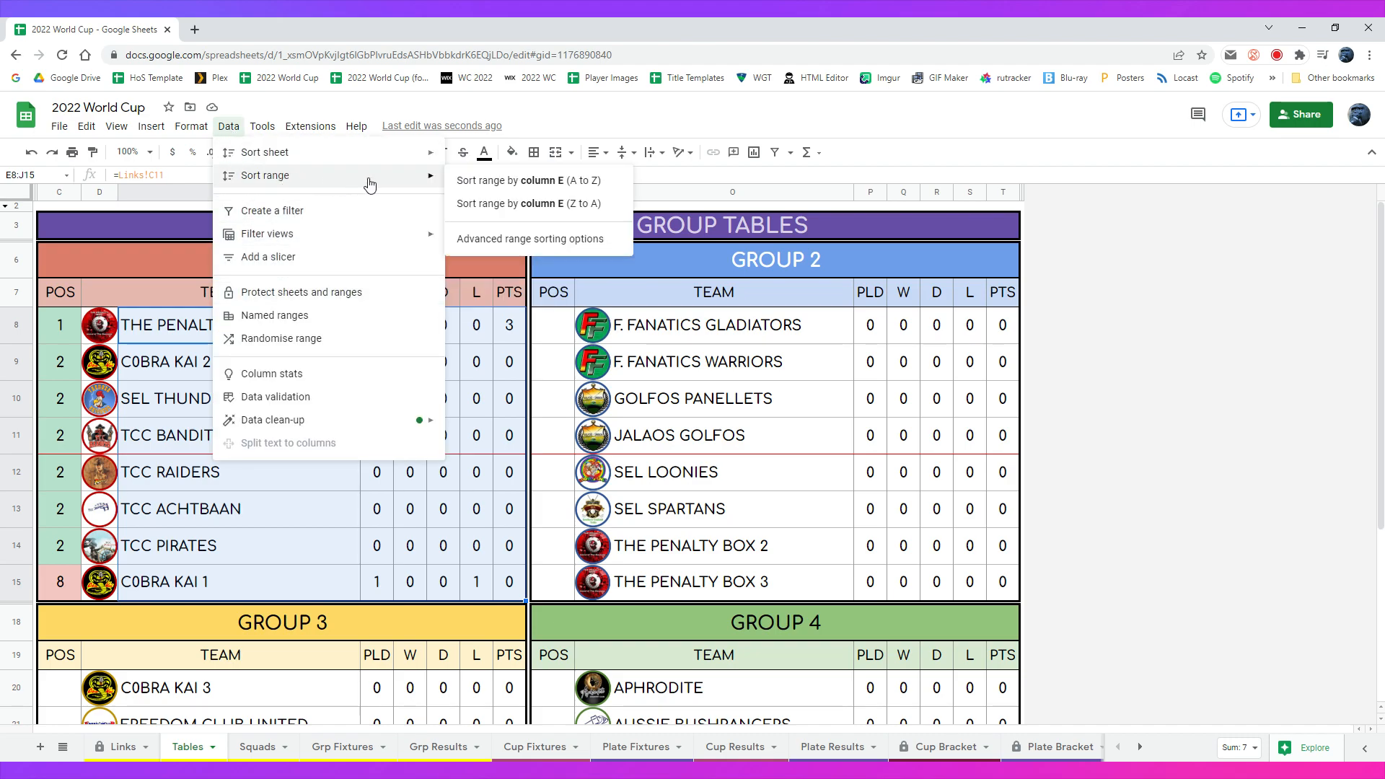
click(519, 179)
click(346, 443)
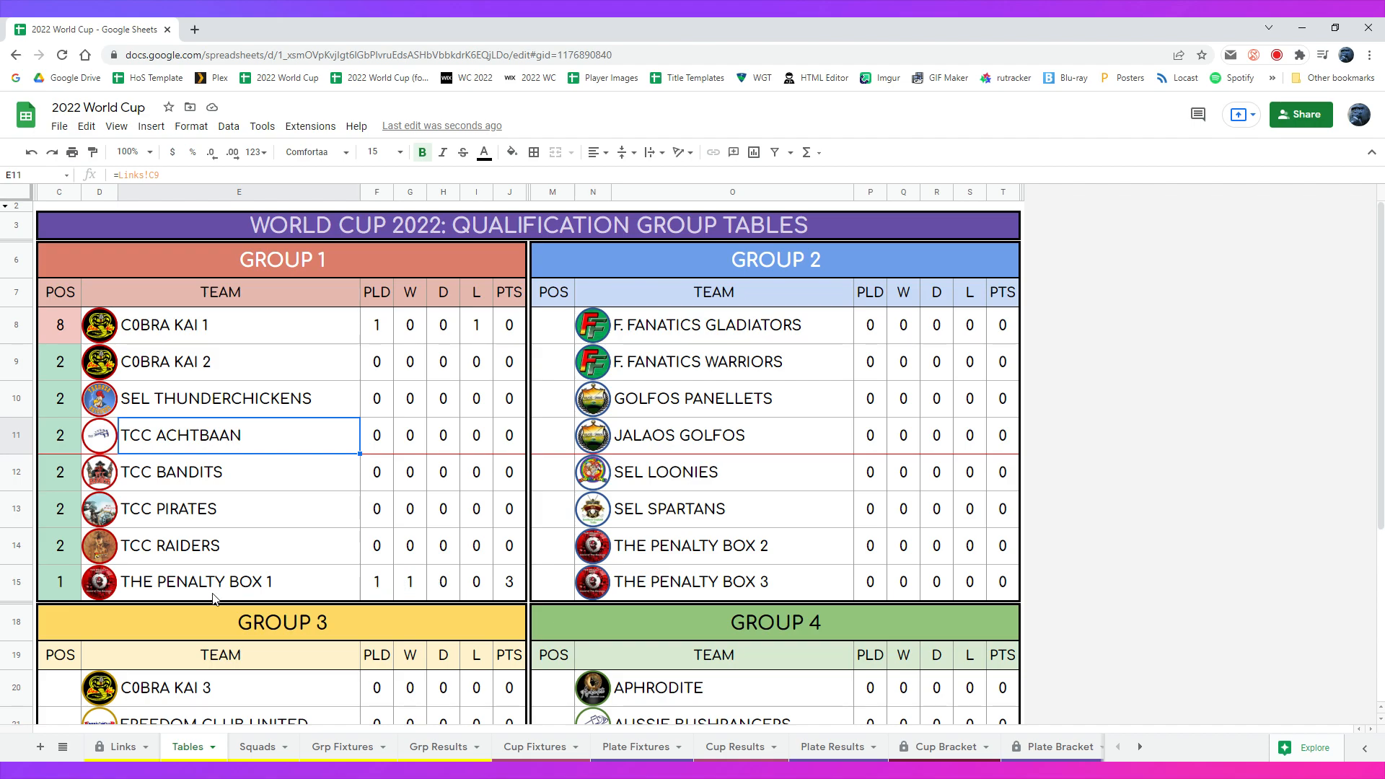
Check the Group 1 position formulas and sort range C8:J15 by column C from A to Z.
click(62, 583)
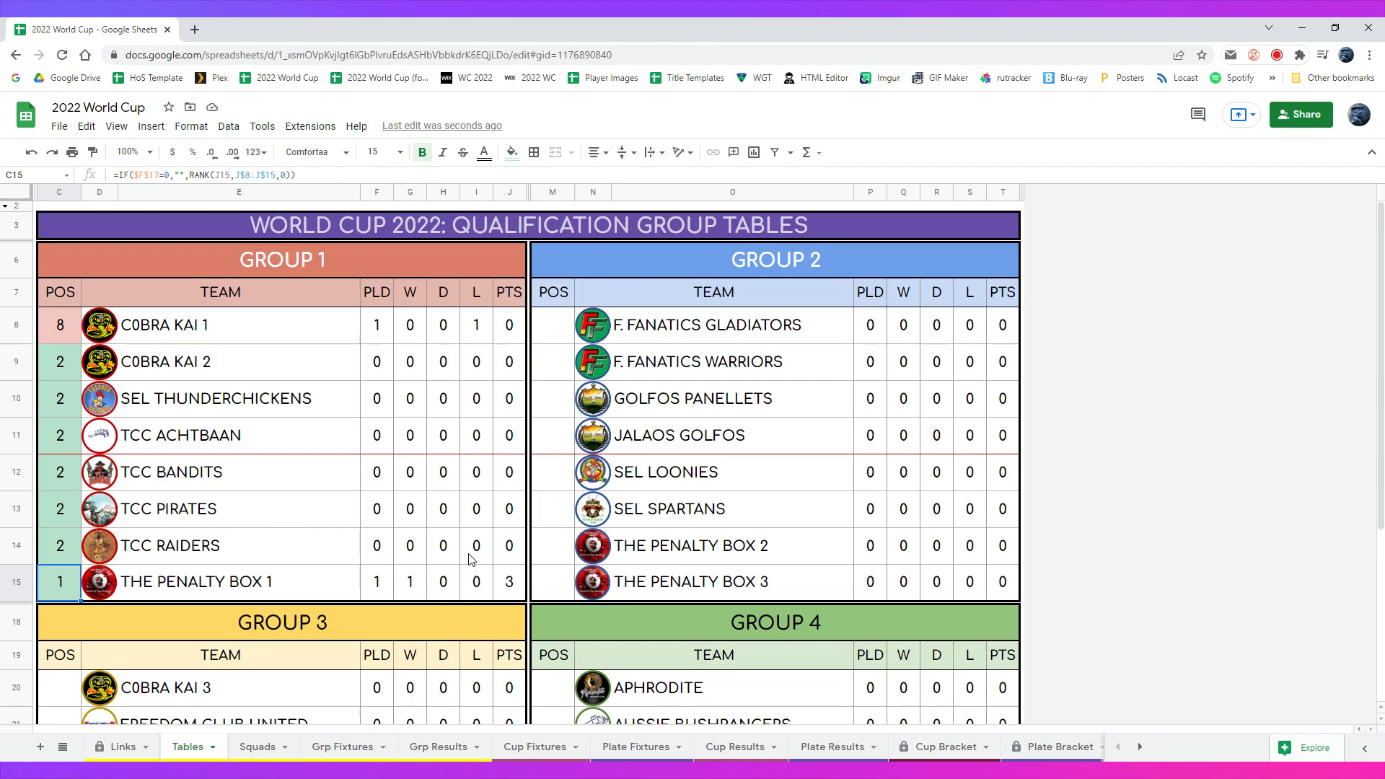
click(60, 326)
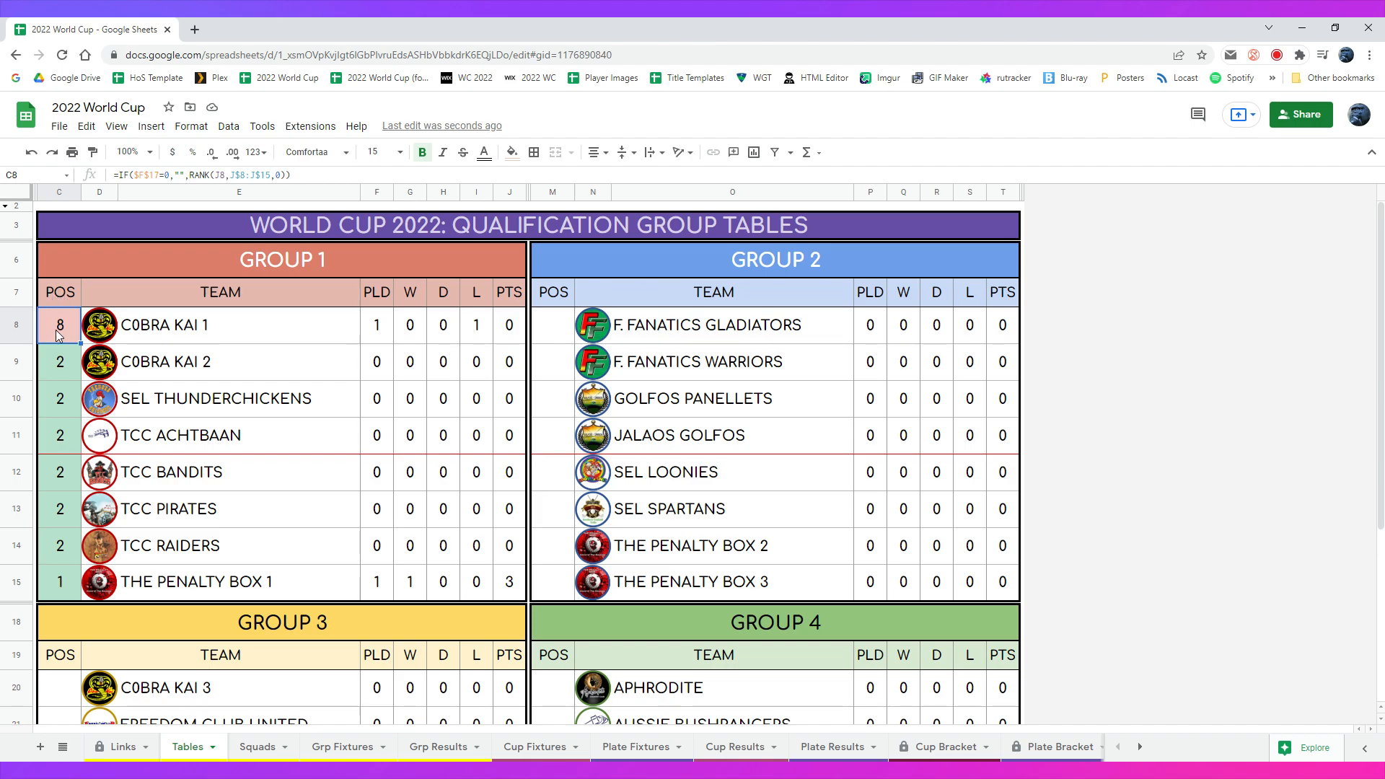
drag(60, 328, 510, 588)
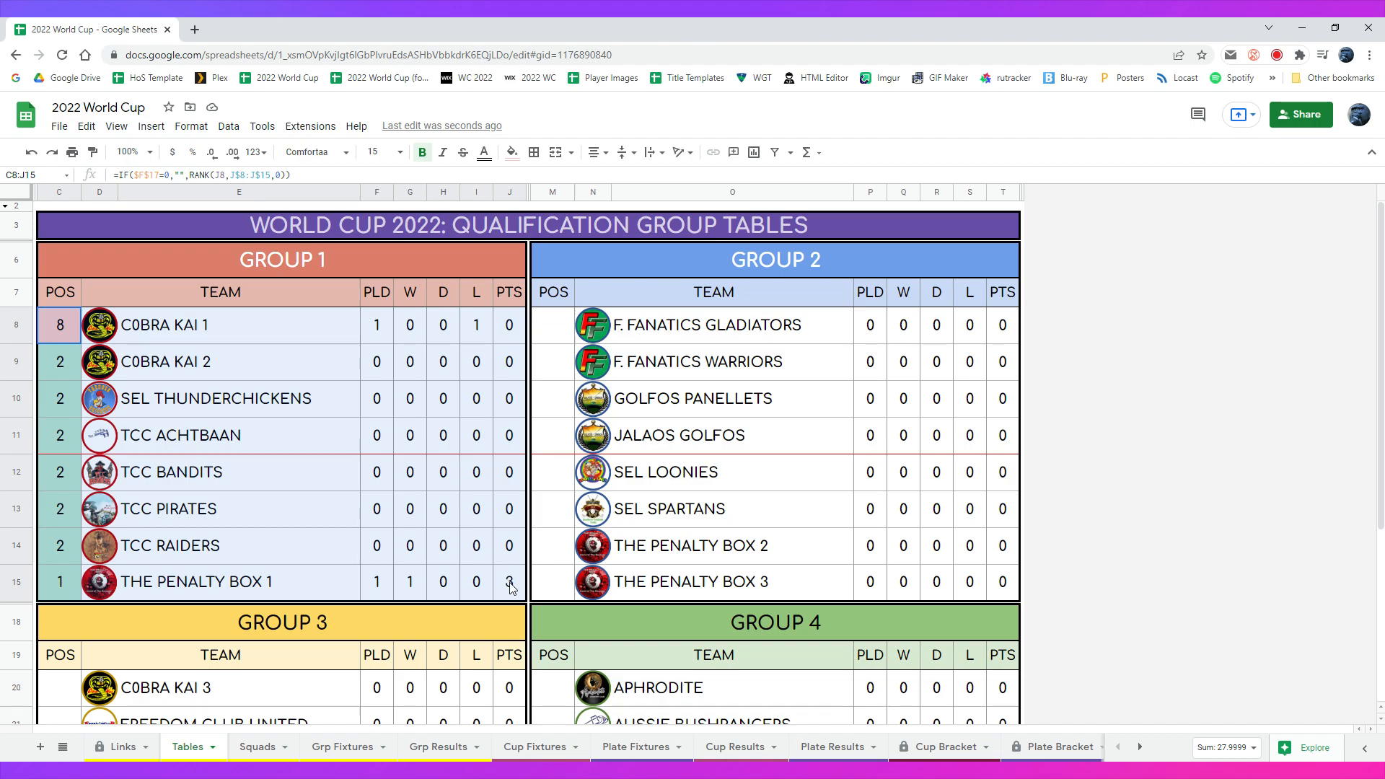
drag(511, 588, 510, 588)
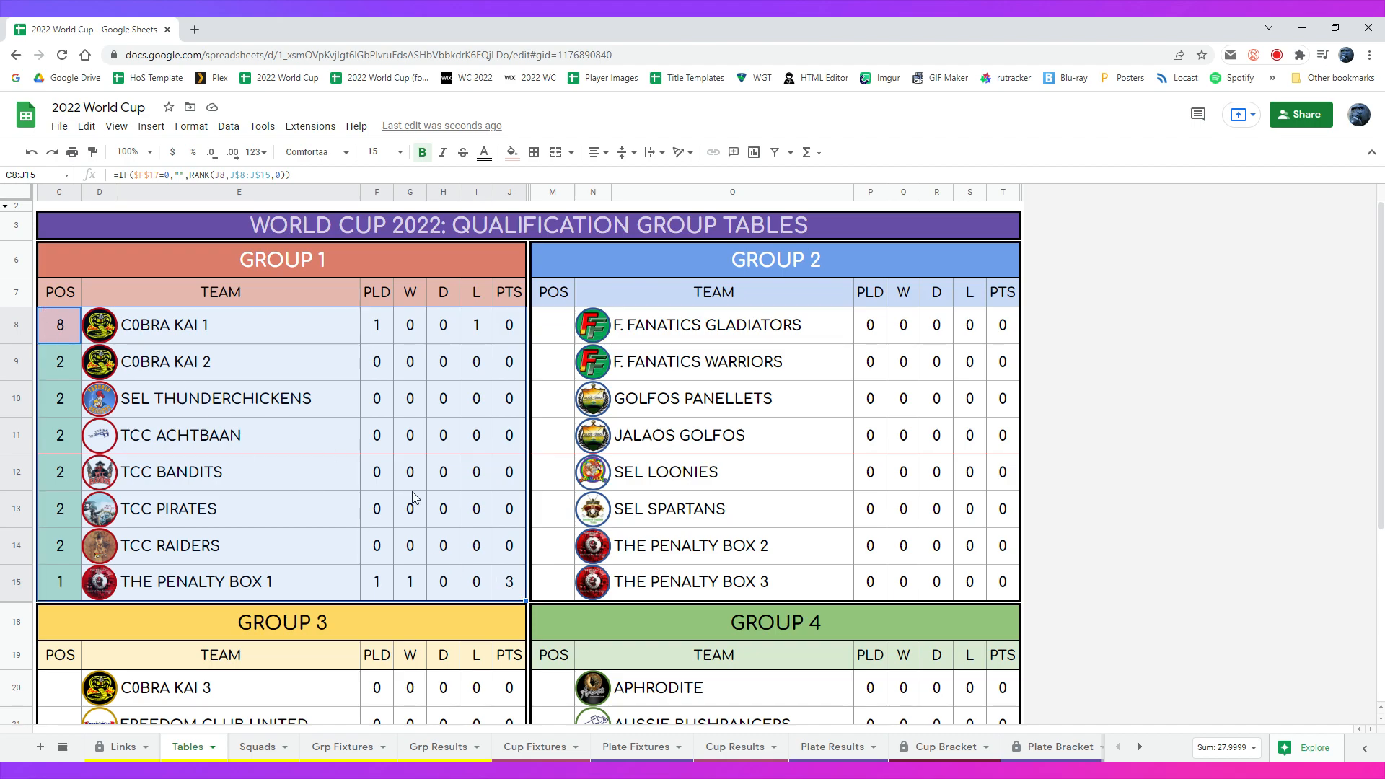
click(229, 127)
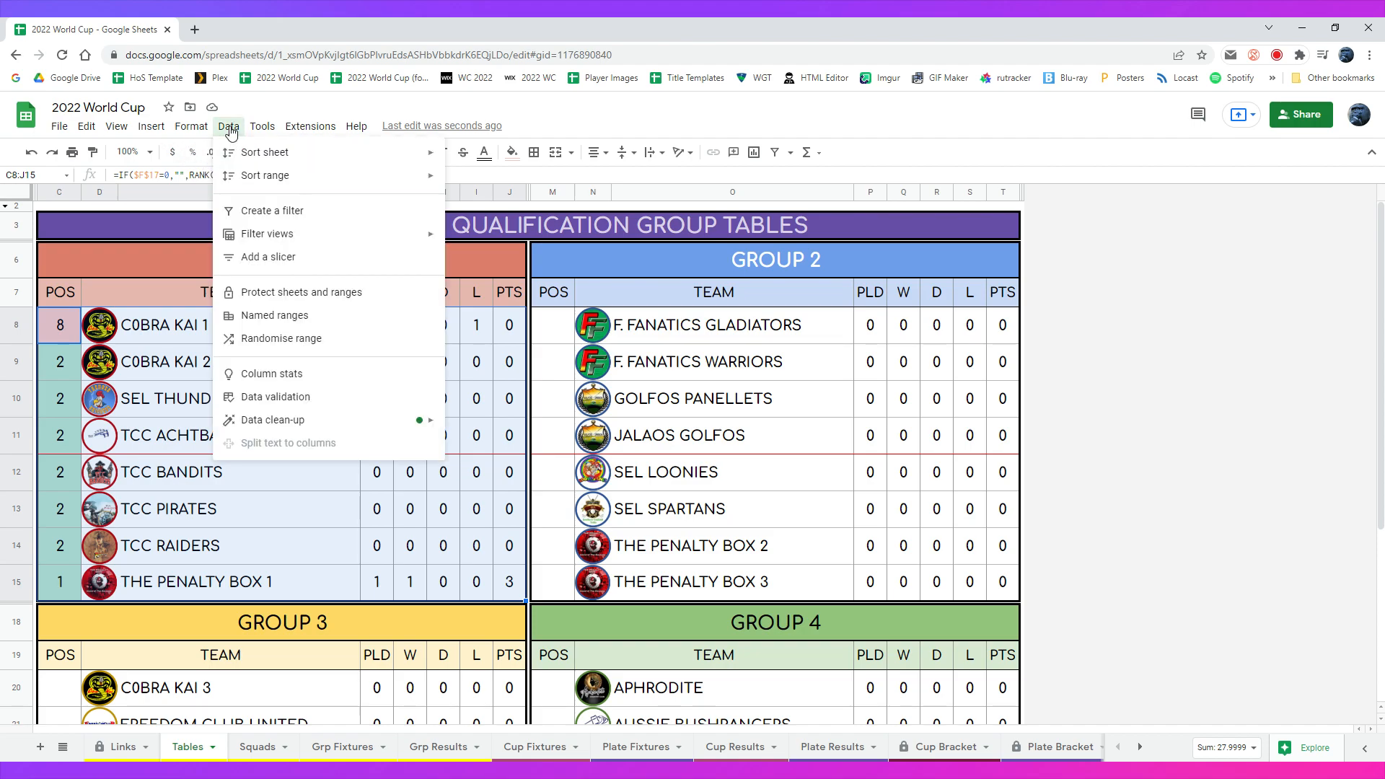
mouse_move(272, 176)
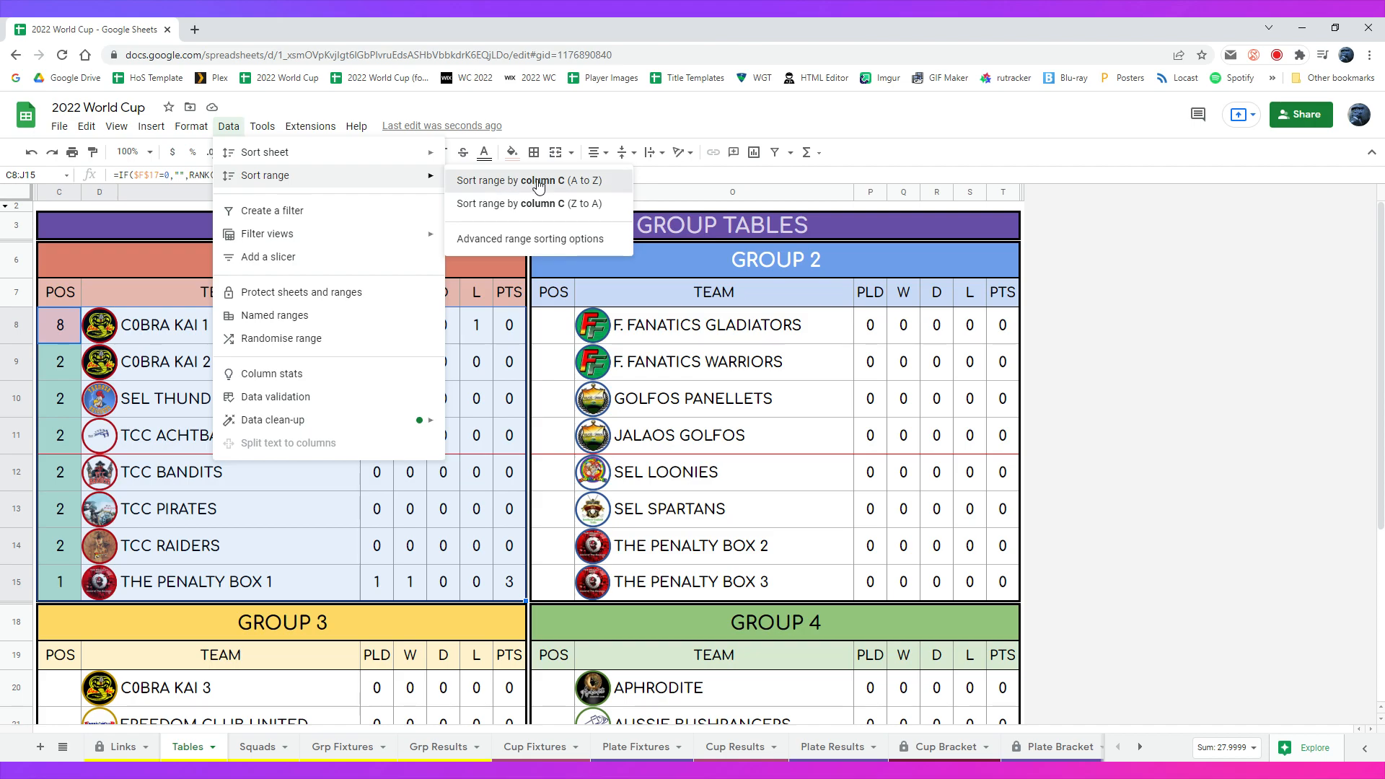
click(538, 182)
click(440, 397)
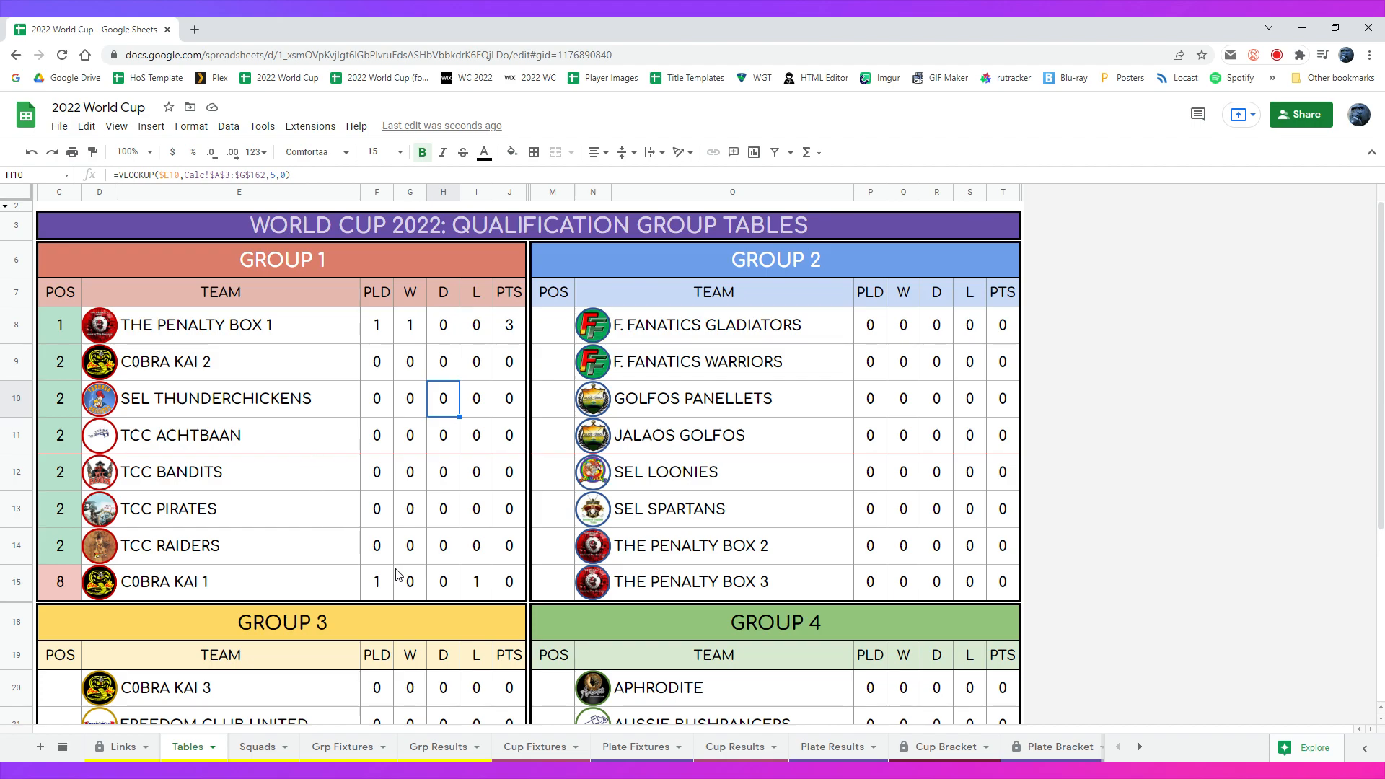
Clear THE PENALTY BOX 1's result for tie 1 of Group 1 Round 1 Match 1 on the Grp Results sheet.
click(447, 753)
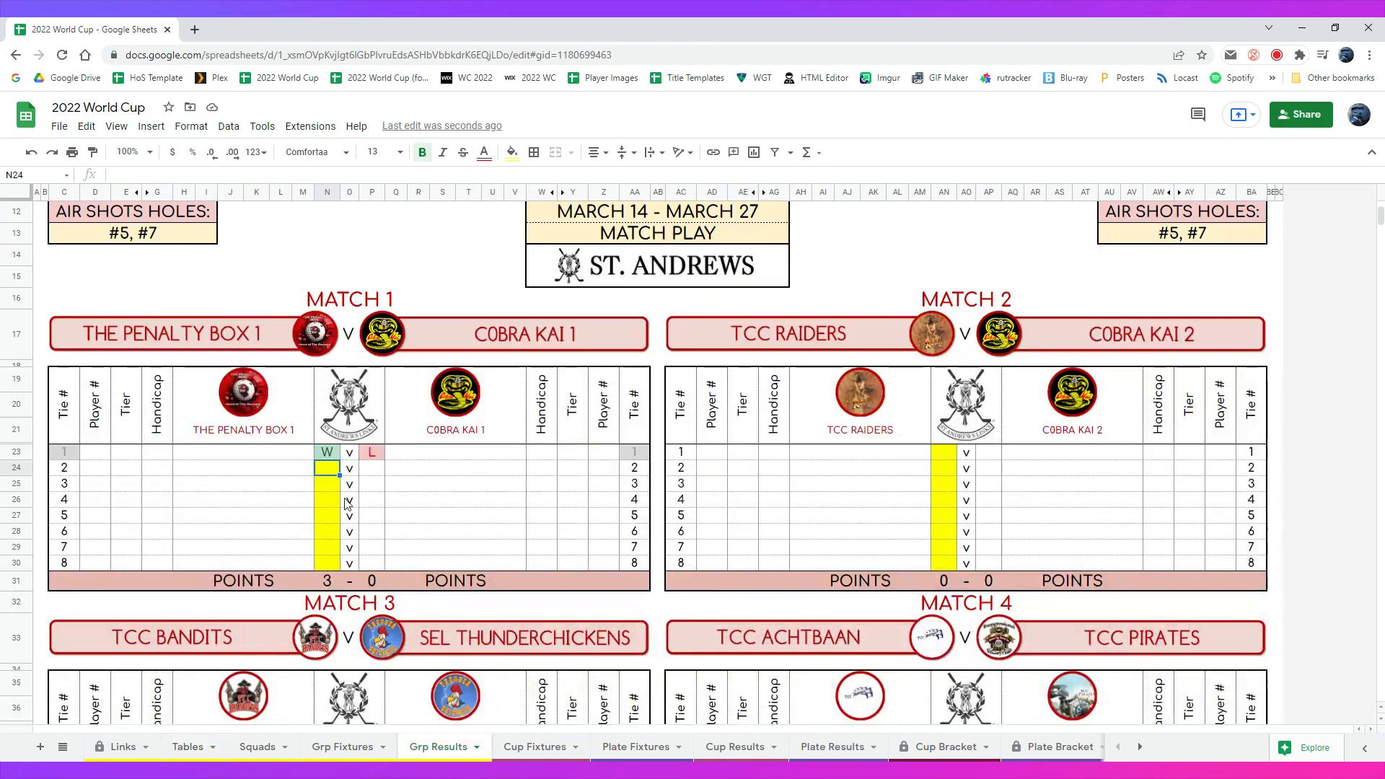
click(328, 455)
key(Delete)
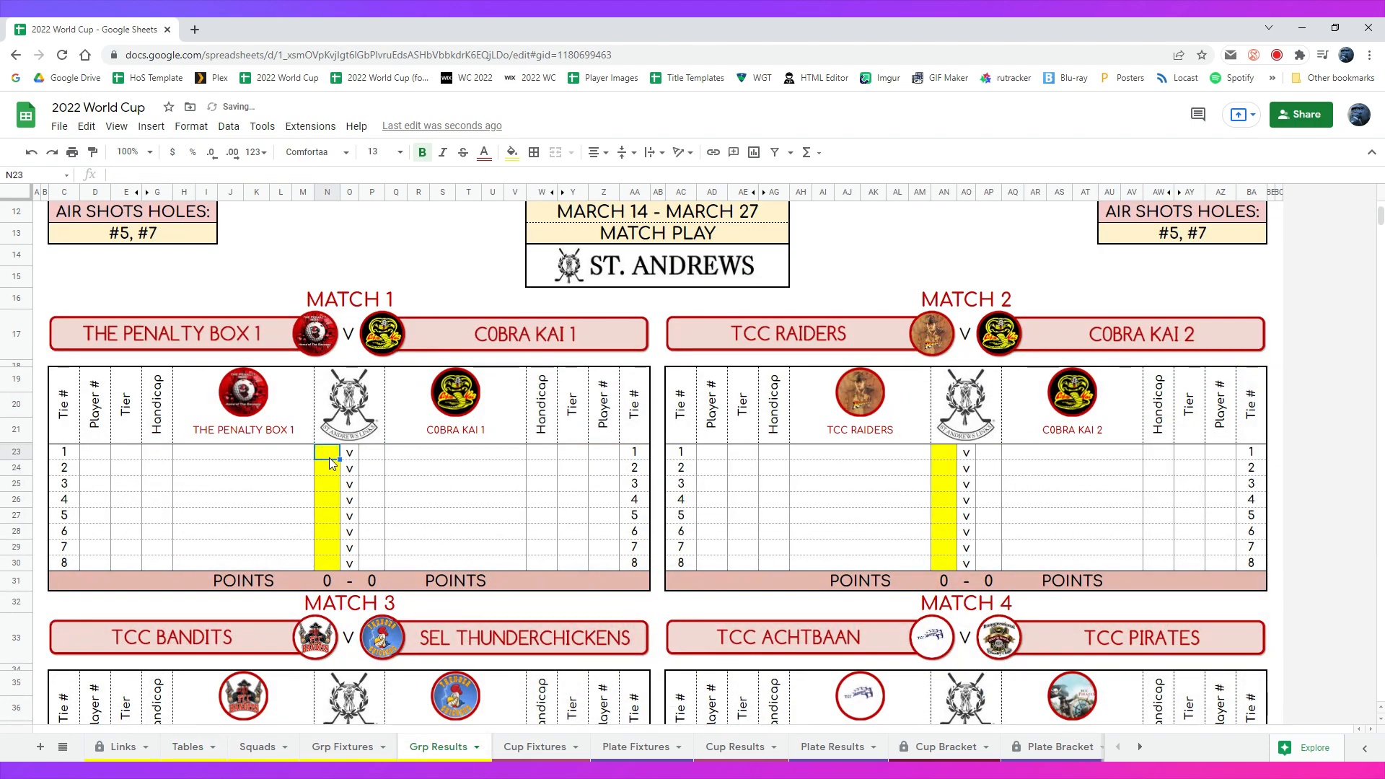
Review the group tables and Cup Fixtures sheet, and preview the Cup Playoff Round 1: Last 16 link on the Links sheet.
click(193, 750)
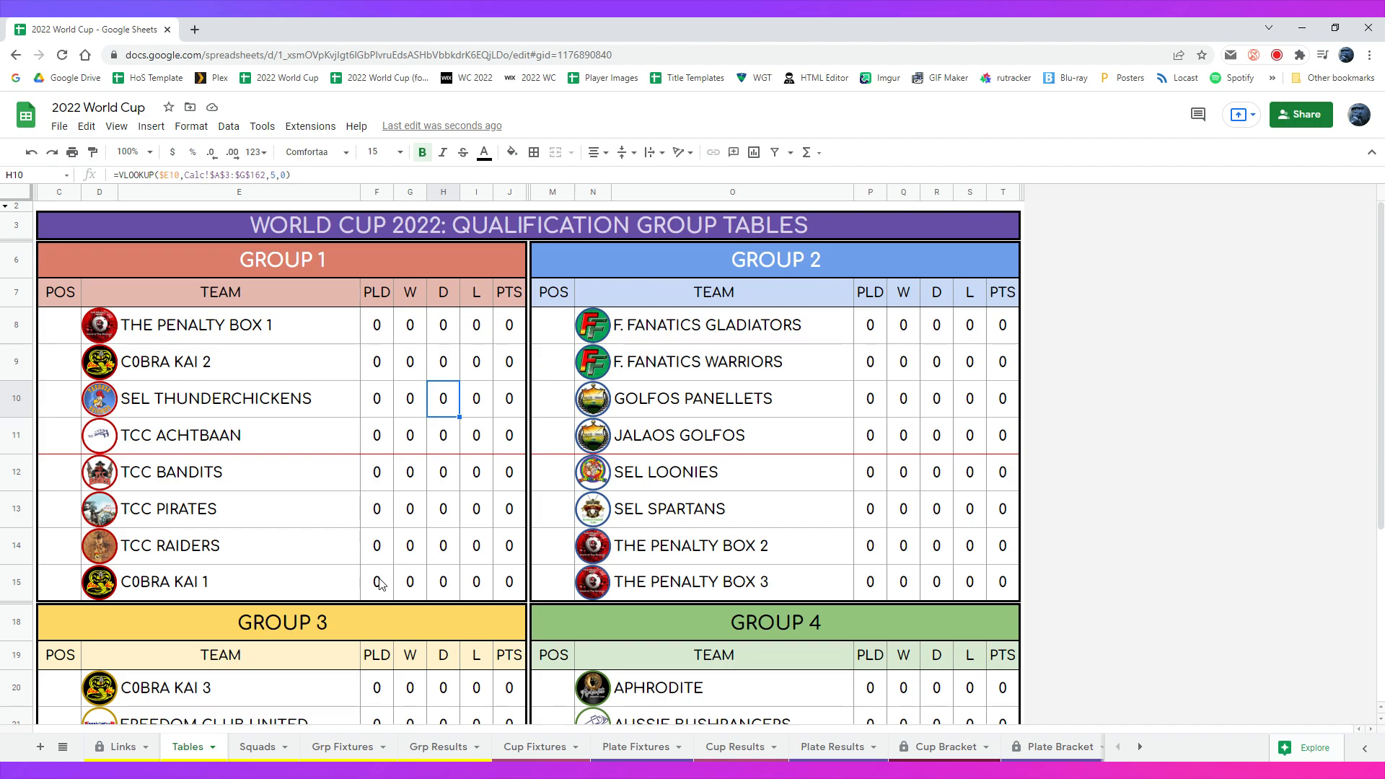
click(534, 747)
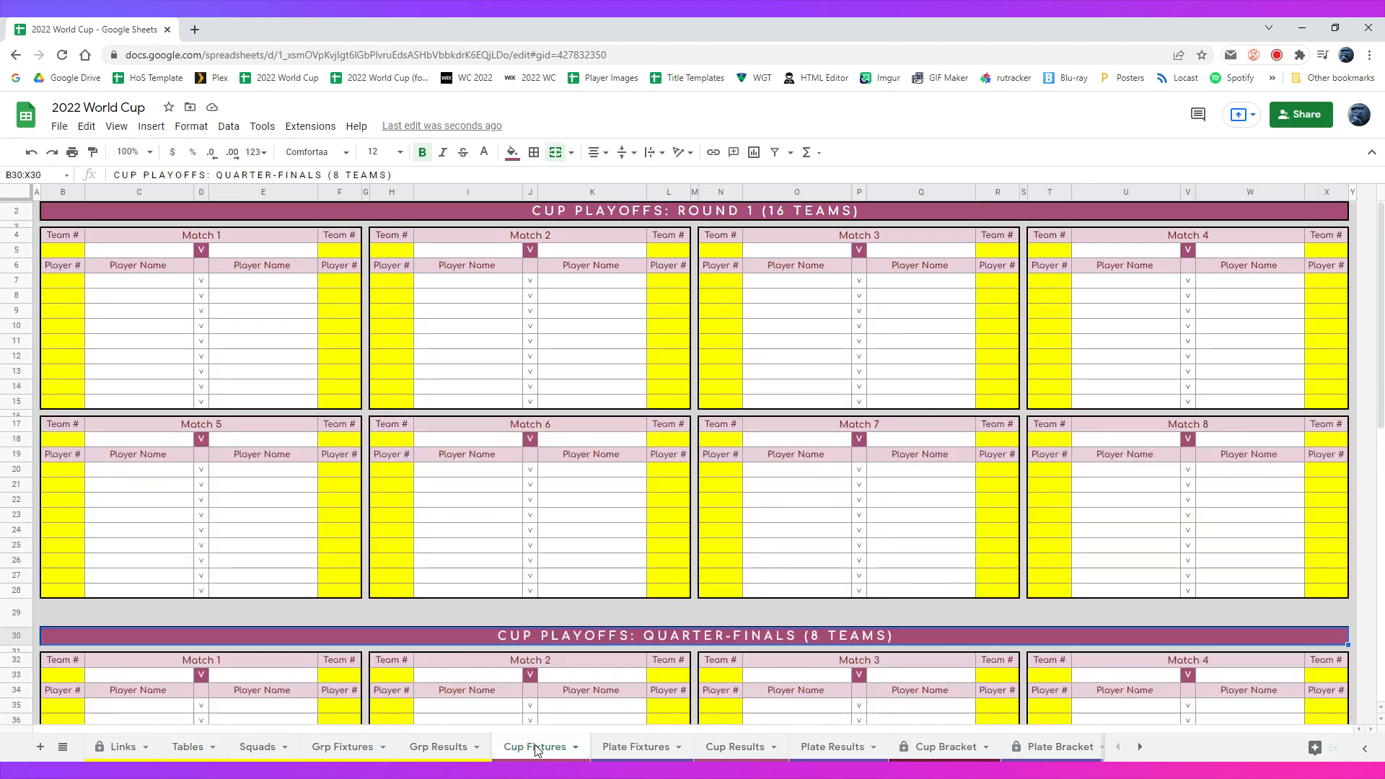
click(130, 745)
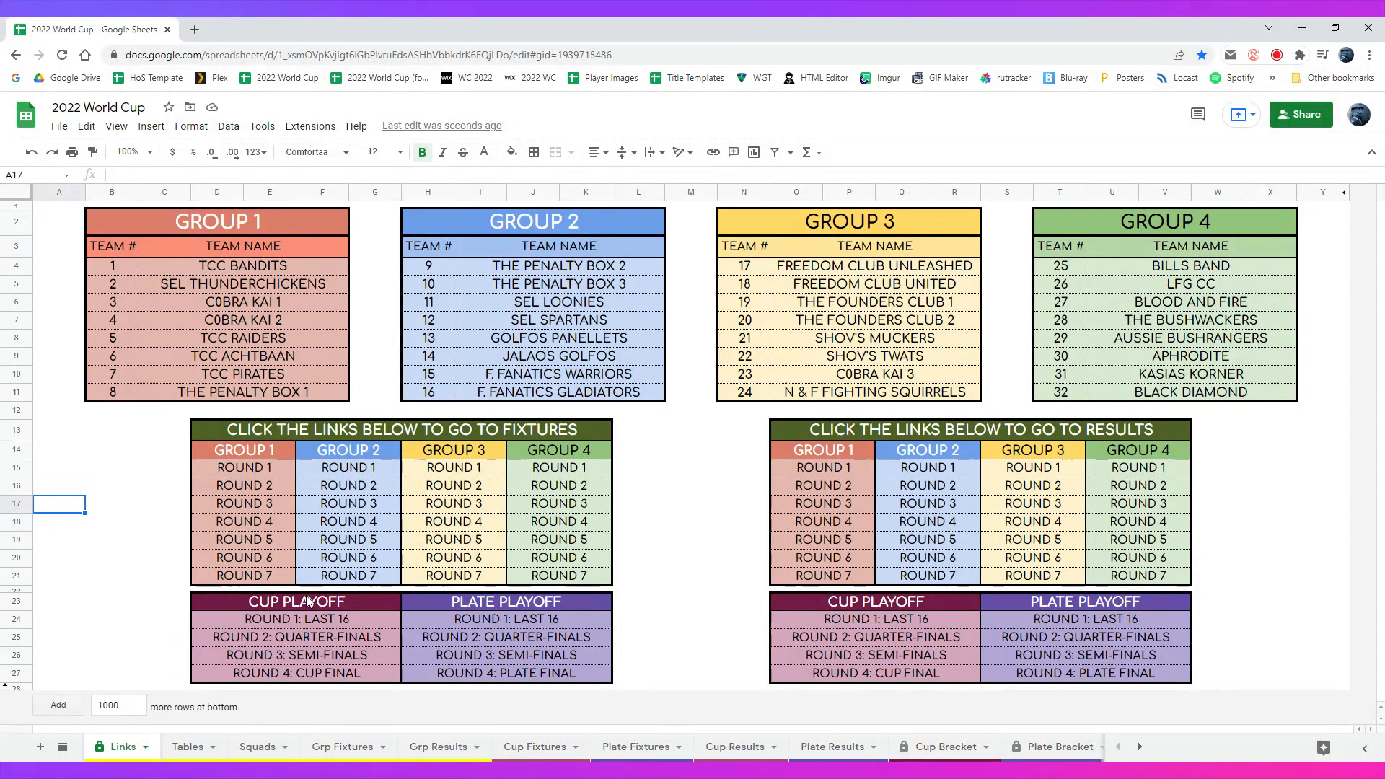
mouse_move(277, 623)
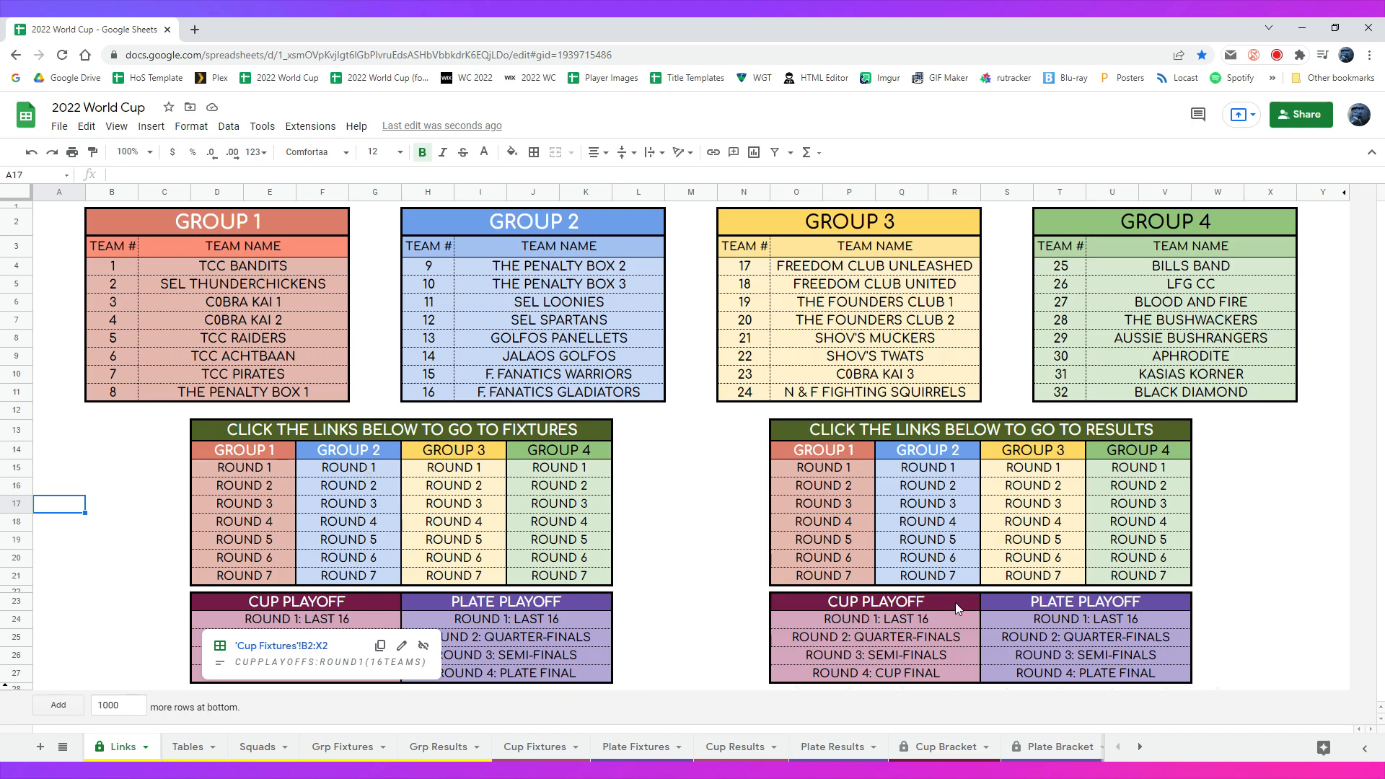
mouse_move(924, 653)
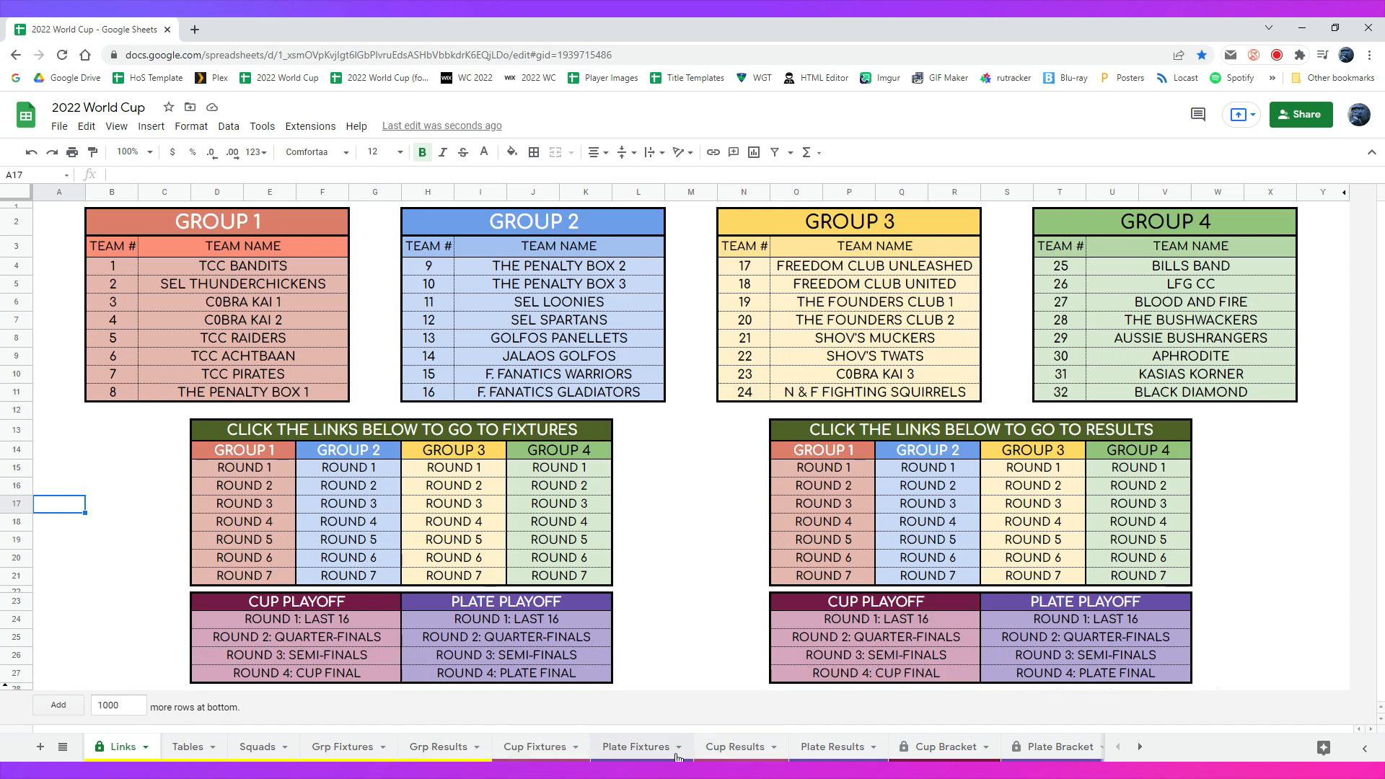
View the Cup Fixtures, Plate Fixtures and Plate Results sheets for the playoffs.
click(560, 751)
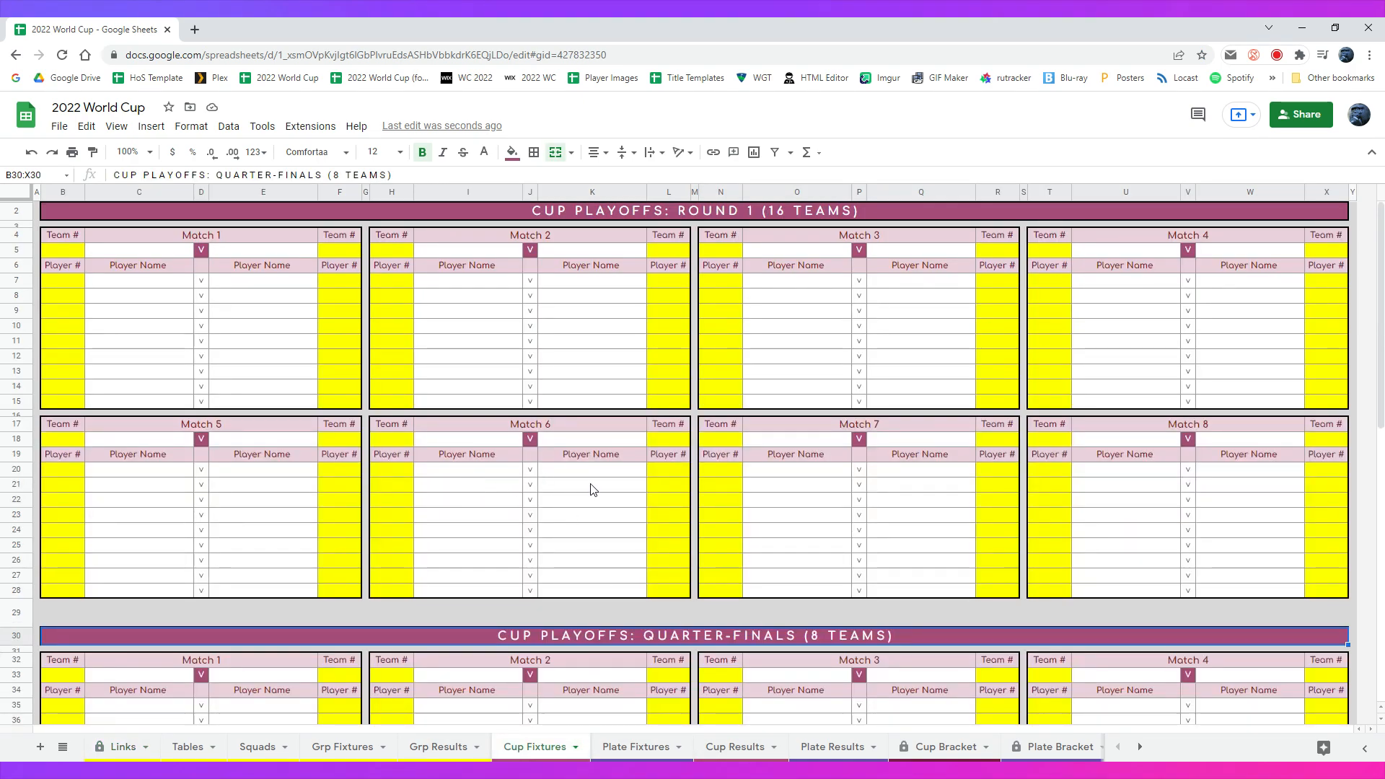
click(624, 751)
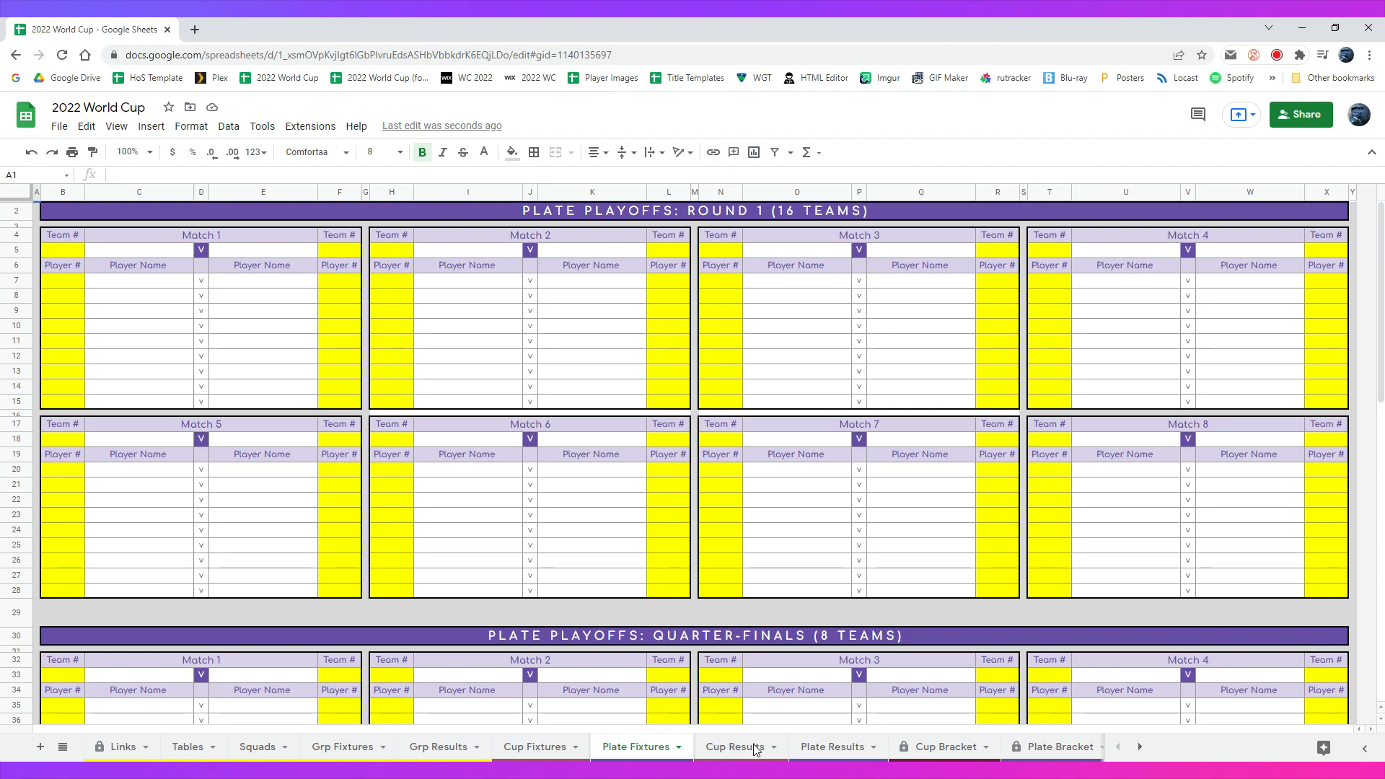
click(805, 750)
Inspect the Group 1: 1st Place label and its team name formula for Match 1 on the Cup Results sheet.
click(737, 750)
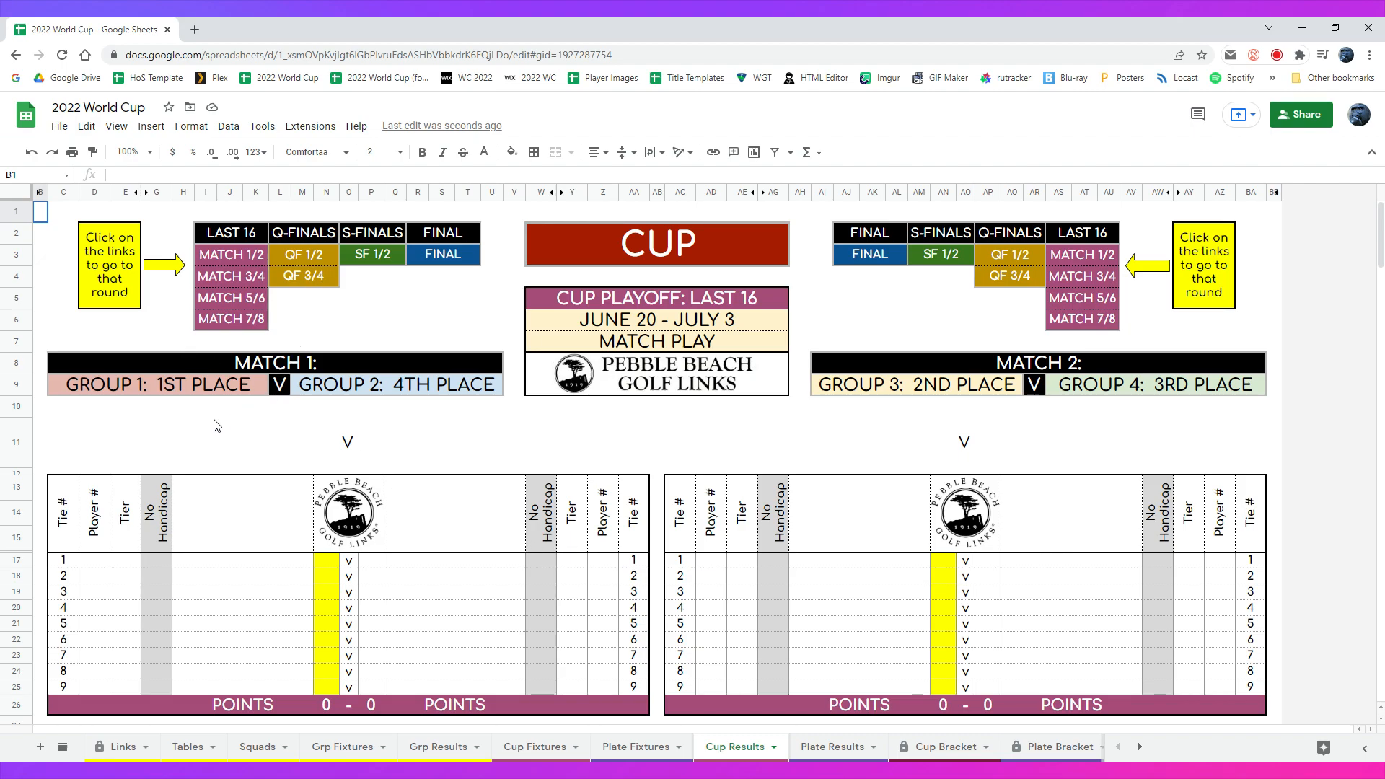
click(140, 384)
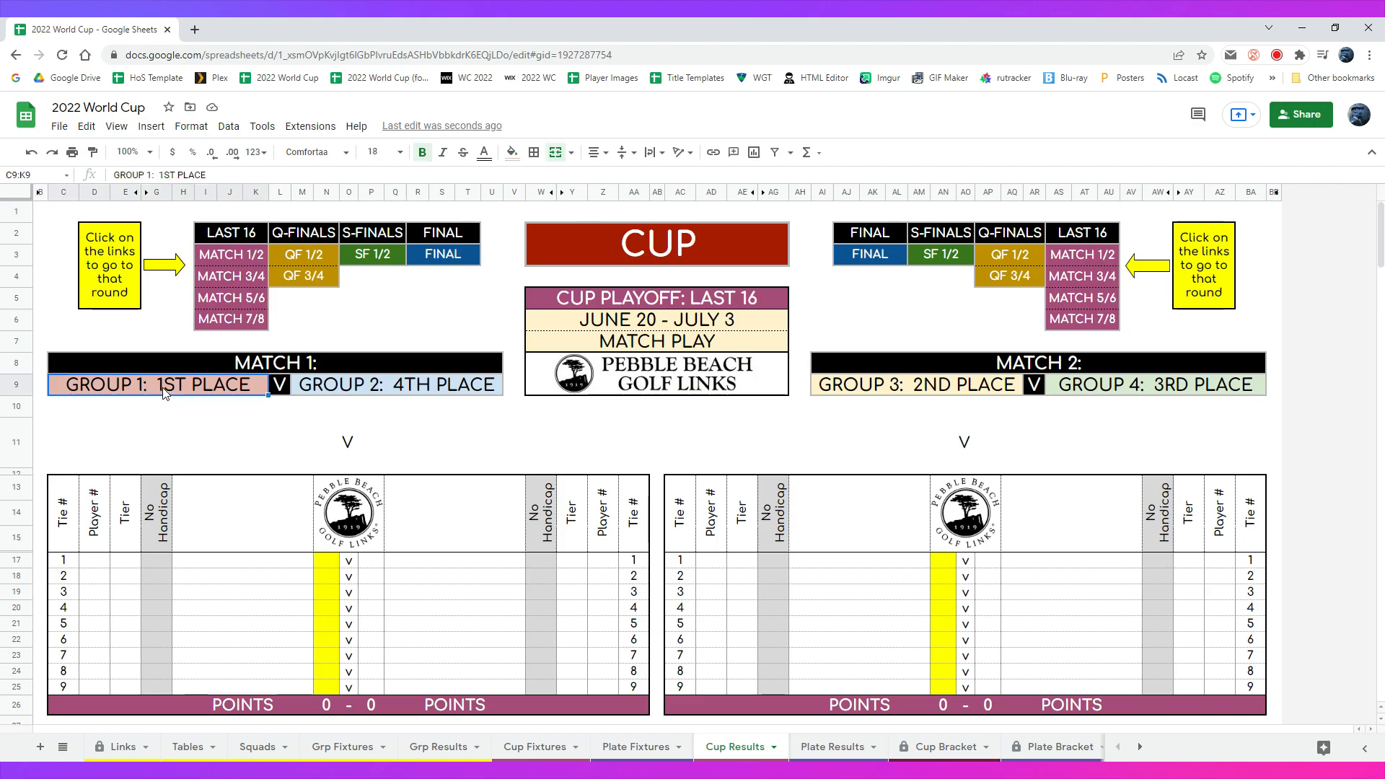
click(160, 433)
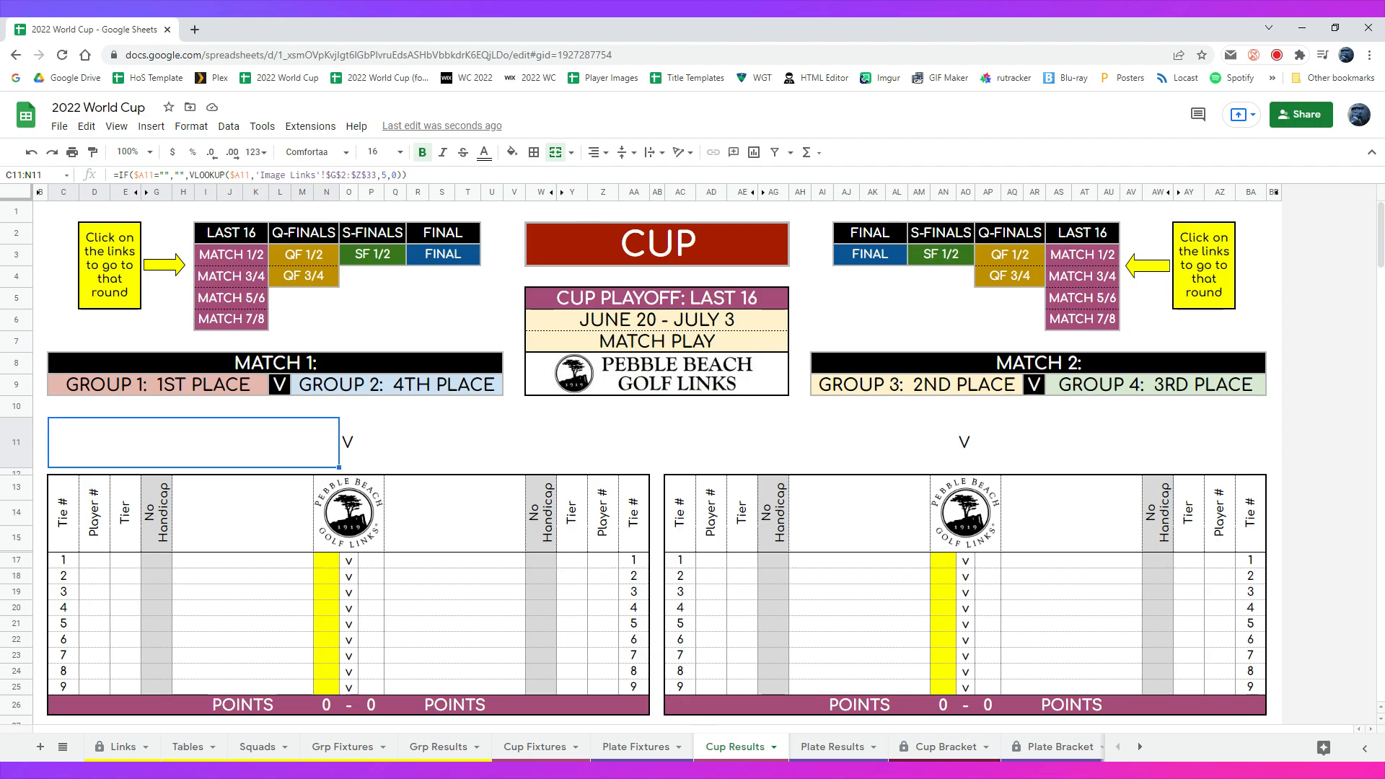
Inspect the Playoff R1 team formulas in E5, E8 and E4 of the Cup Bracket sheet, and view the Plate Bracket sheet.
click(945, 749)
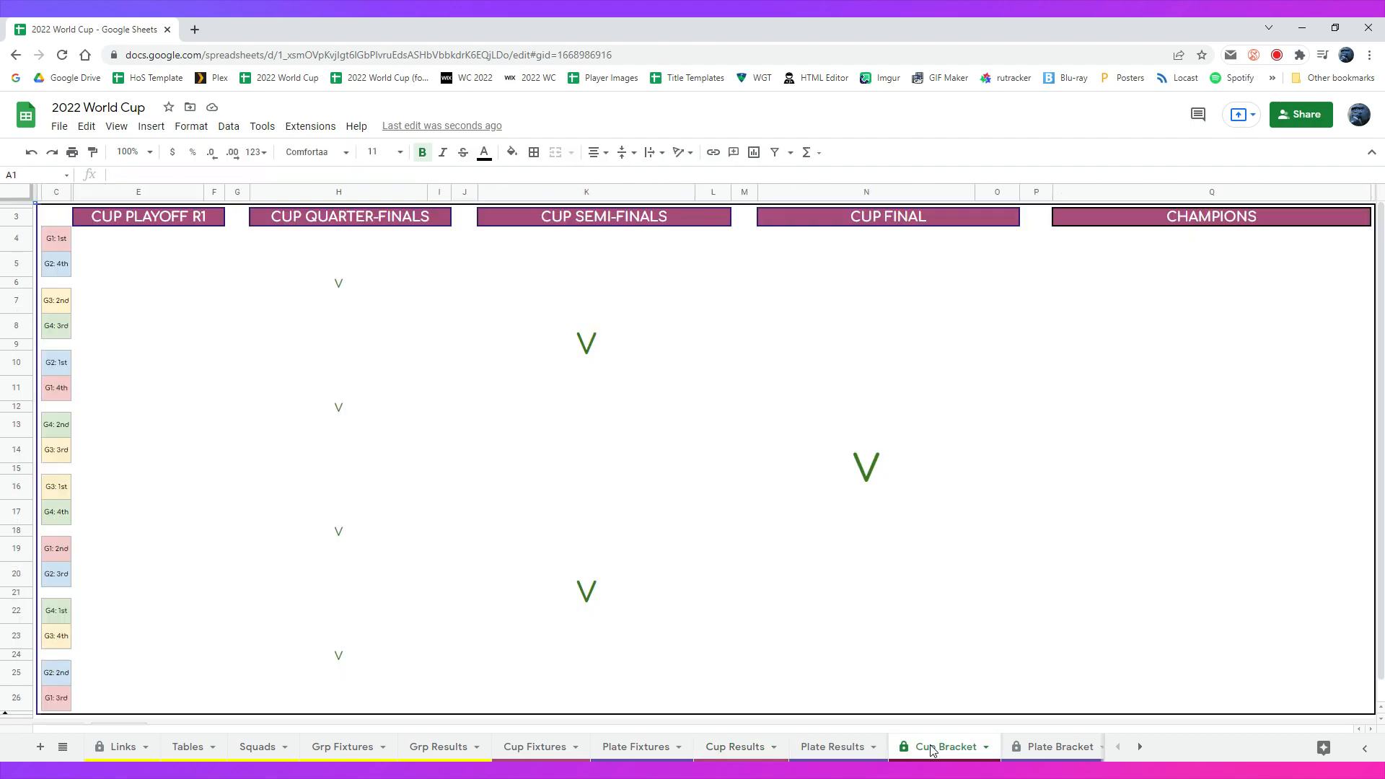
click(98, 246)
click(99, 269)
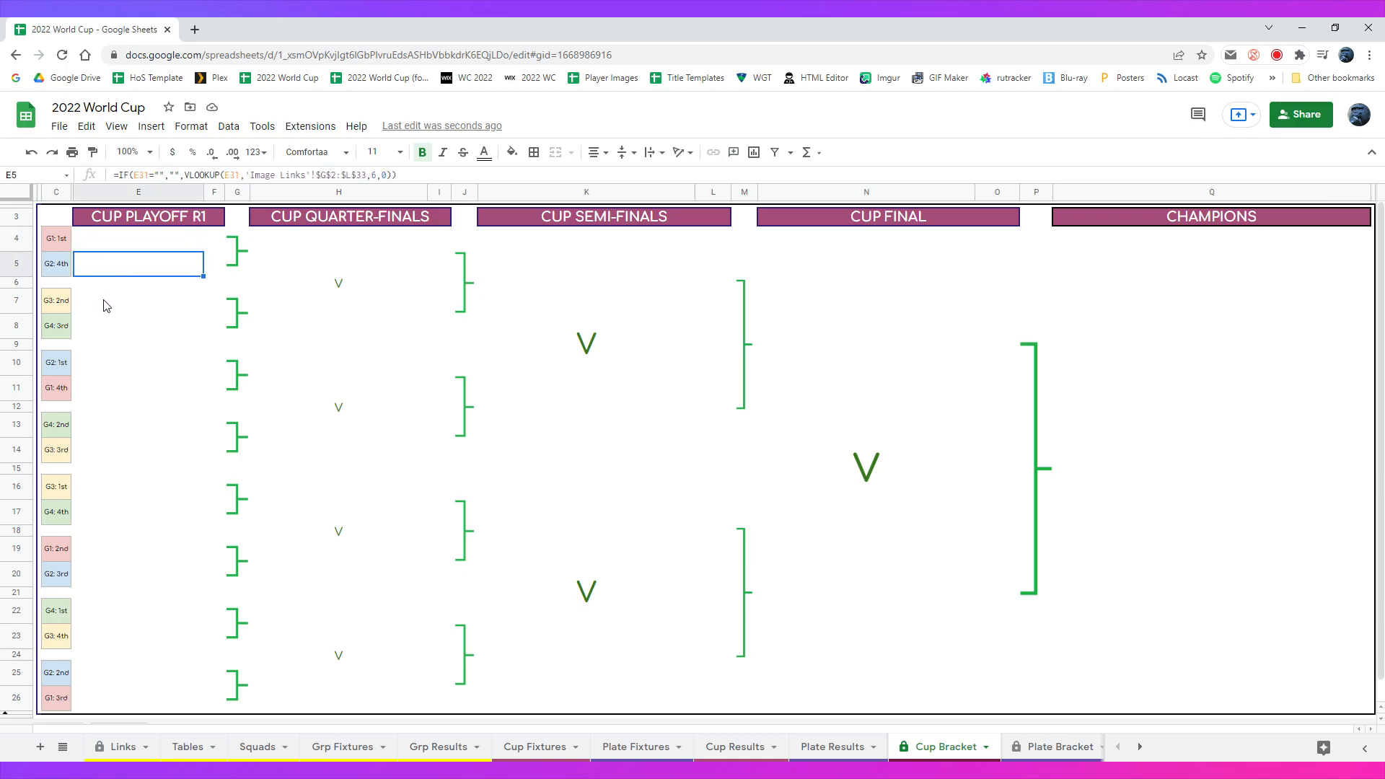
click(109, 328)
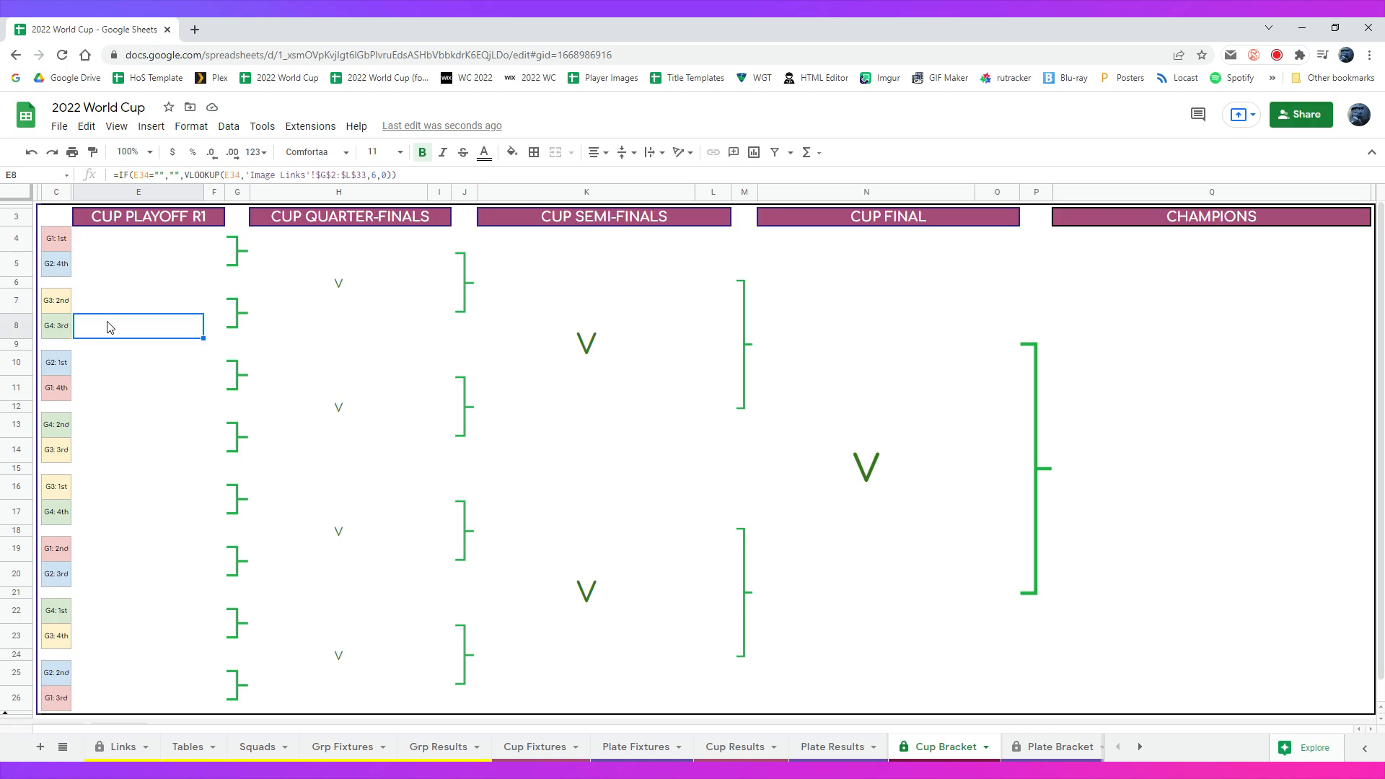
click(121, 243)
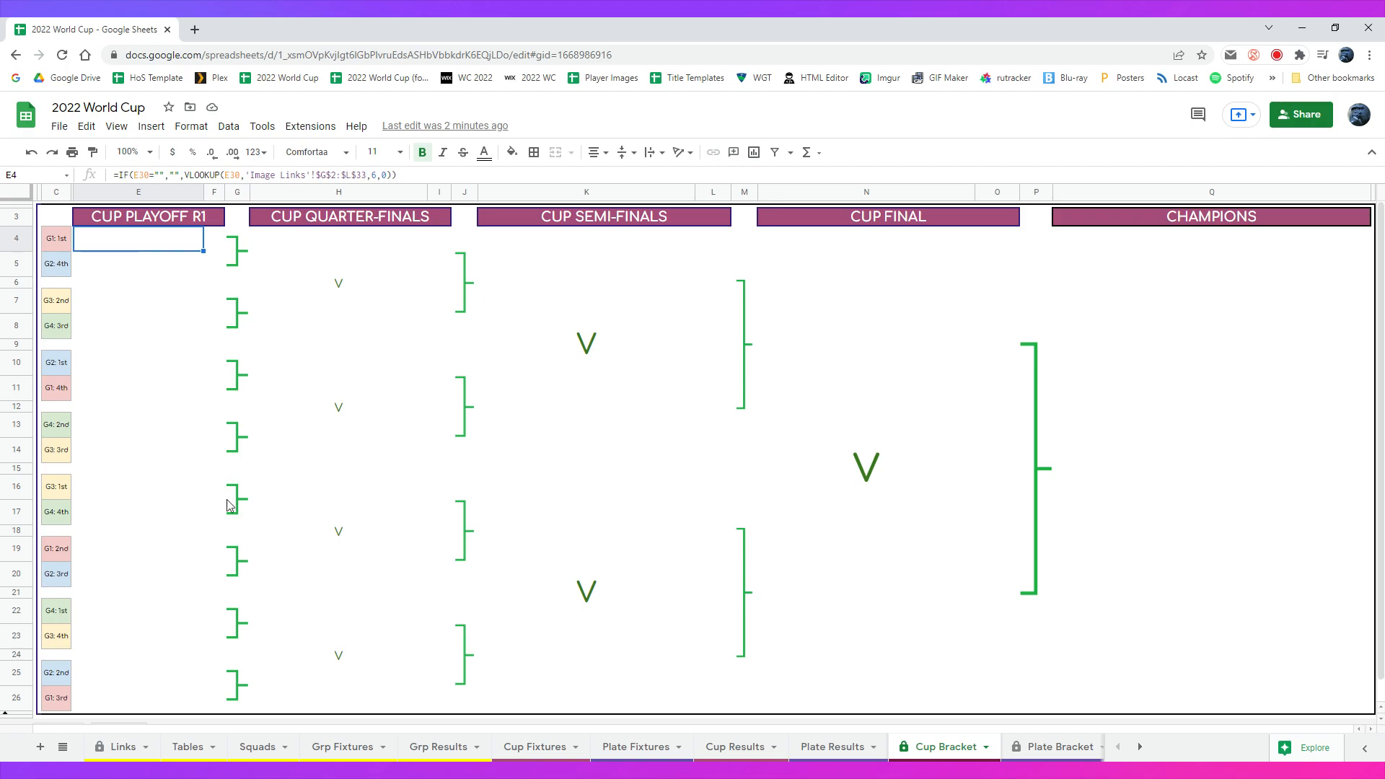
click(1046, 748)
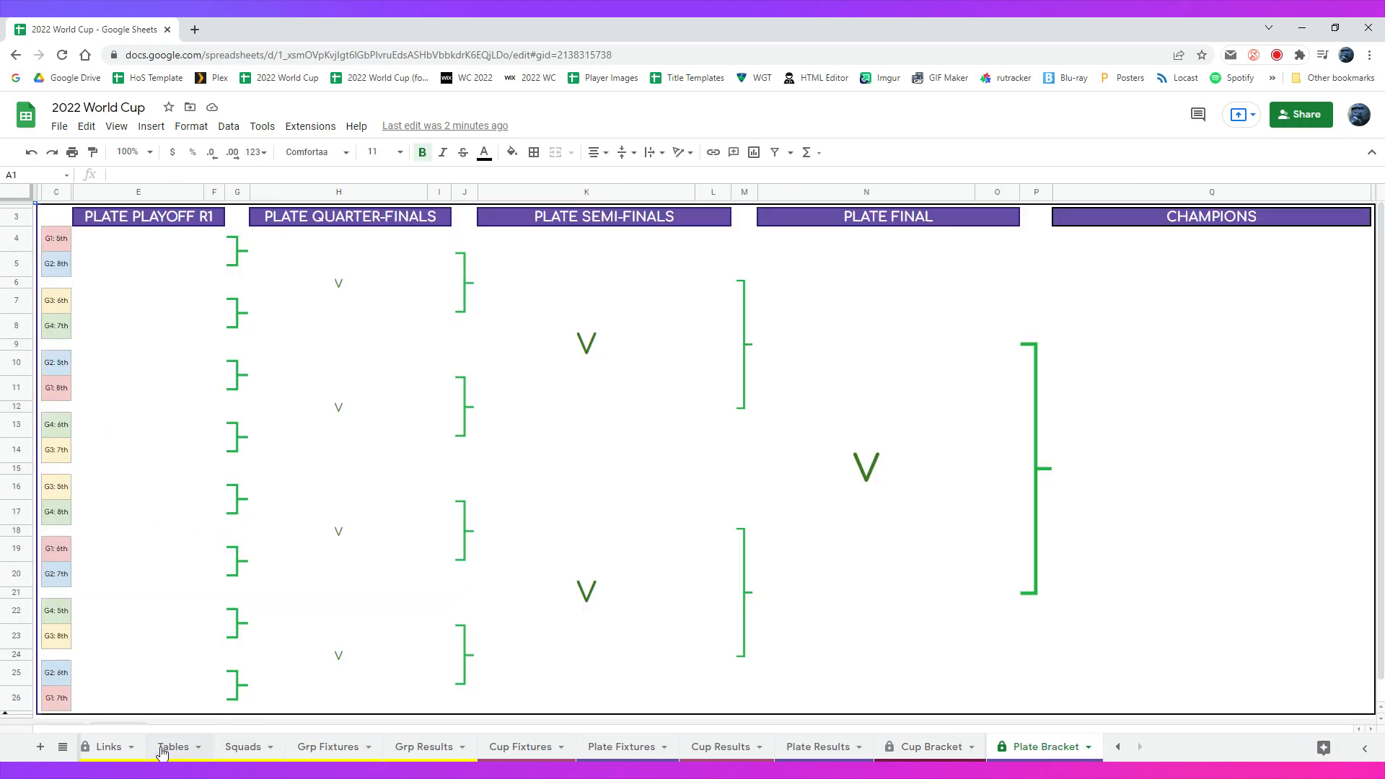
Revisit the Links, Tables and Squads sheets as a recap.
click(109, 749)
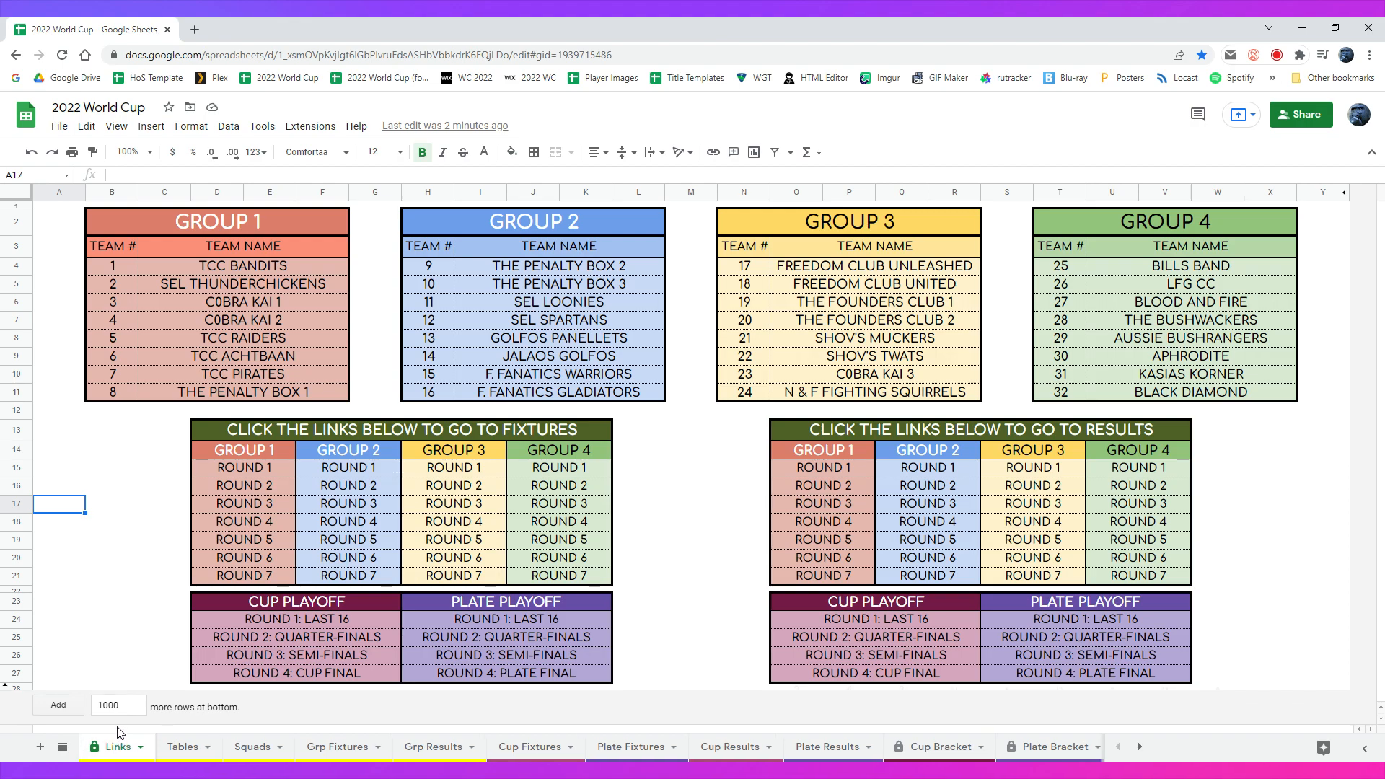
mouse_move(349, 521)
click(183, 747)
click(252, 747)
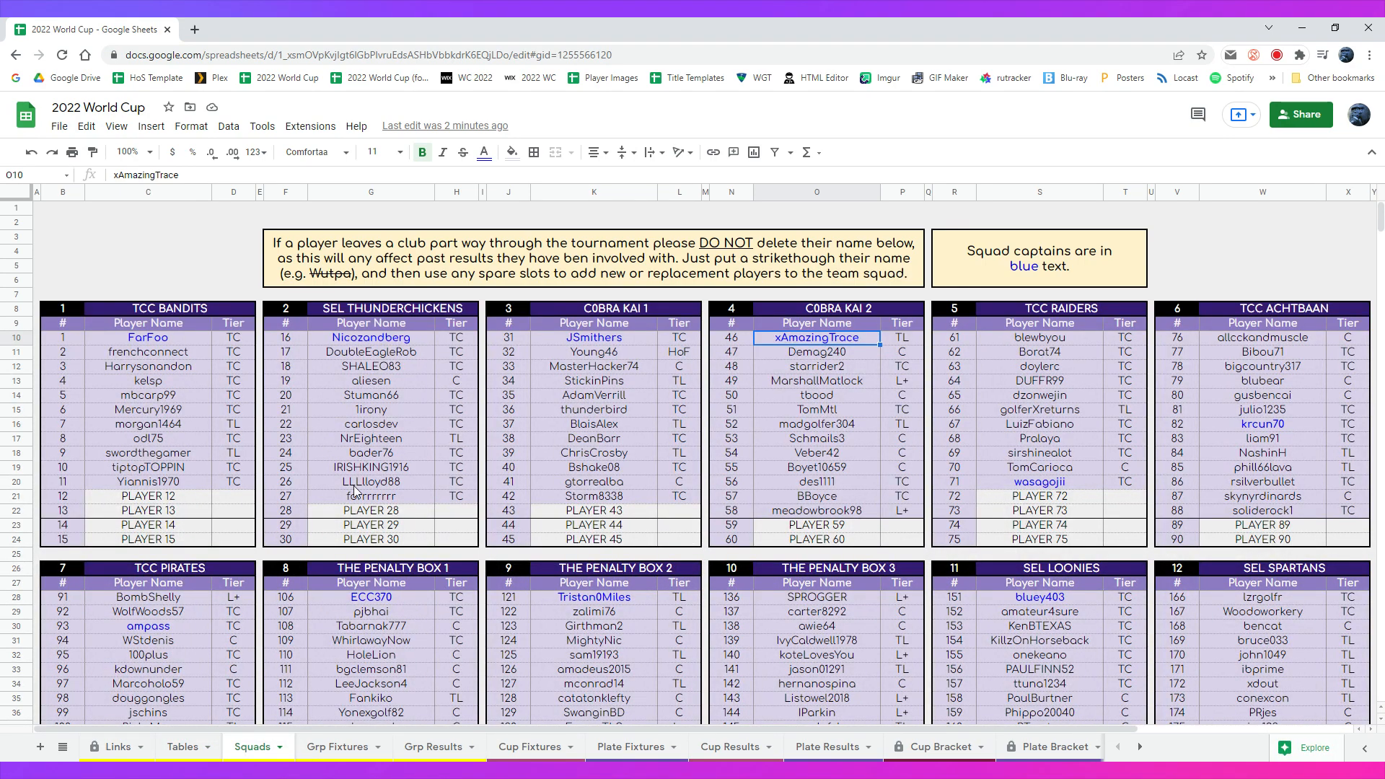
Highlight the first team's player number cells on Grp Fixtures and result cells N23:N30 on Grp Results for Group 1 Round 1 Match 1.
click(335, 748)
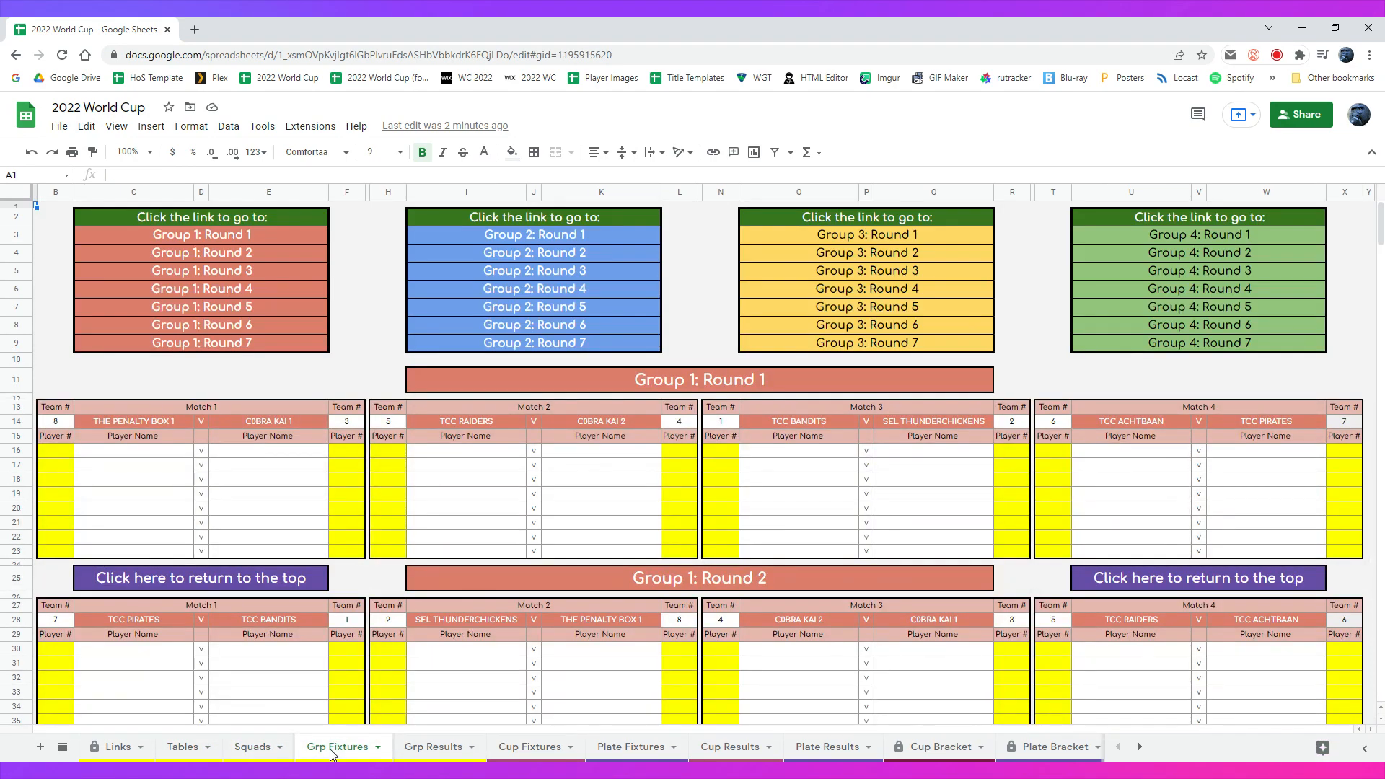
drag(63, 456, 73, 552)
click(431, 748)
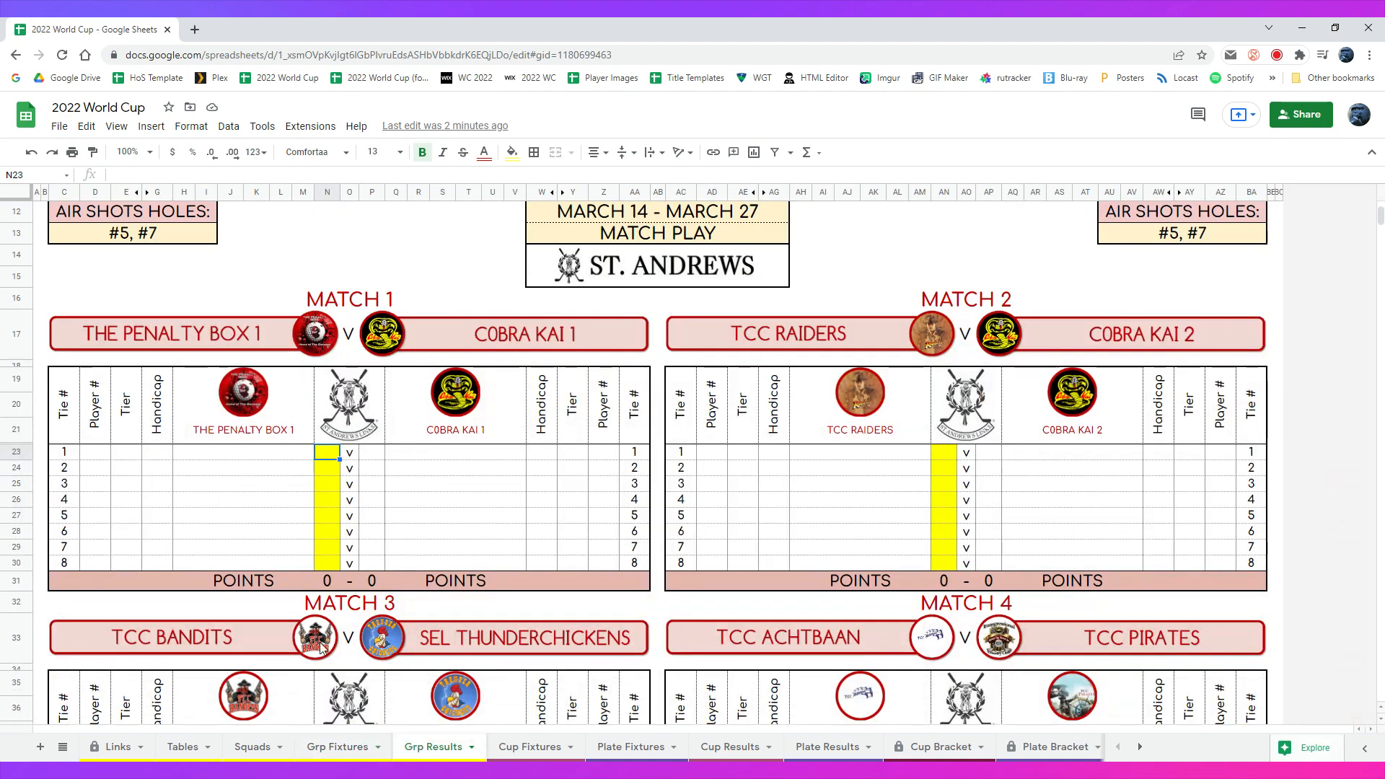
drag(325, 461, 326, 564)
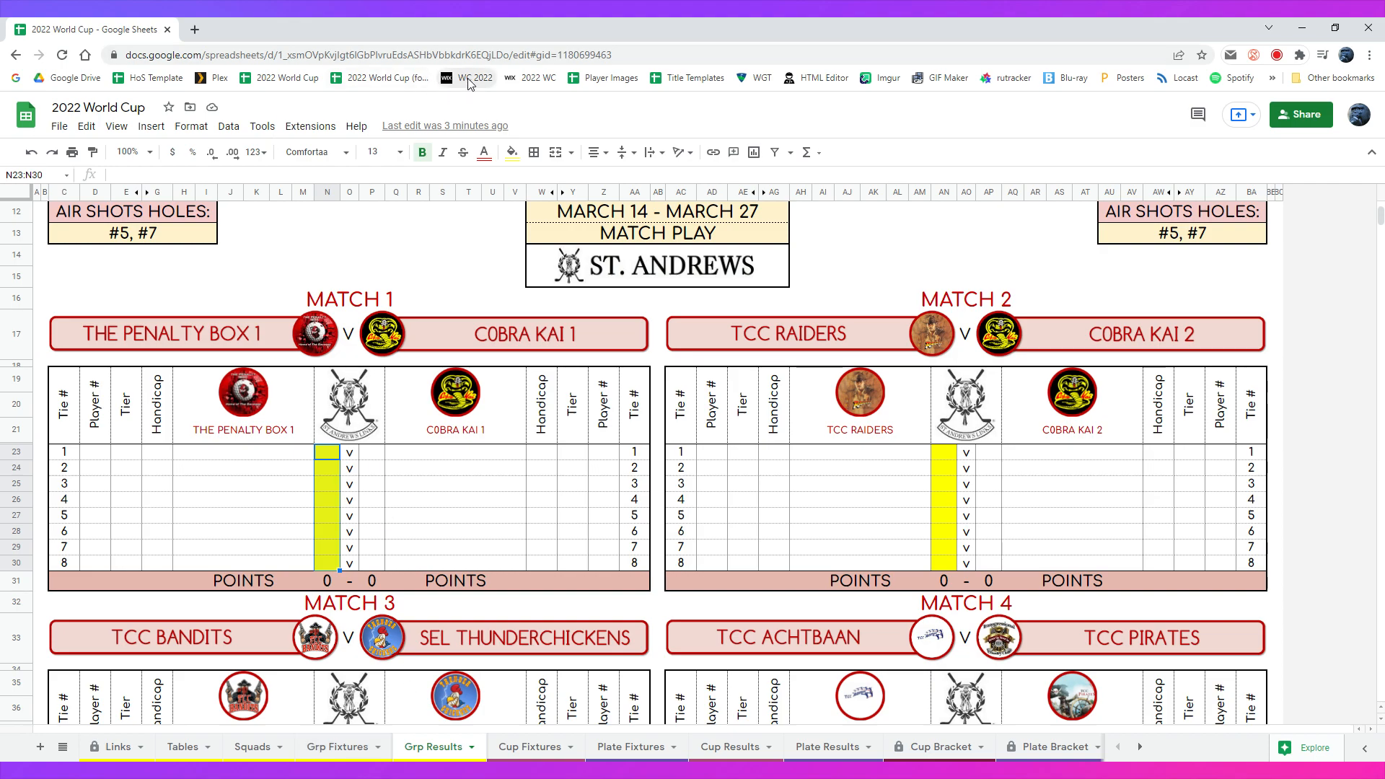
Open the 2022 WGT World Cup website in a new browser tab and review the team lists on its home page.
middle_click(538, 80)
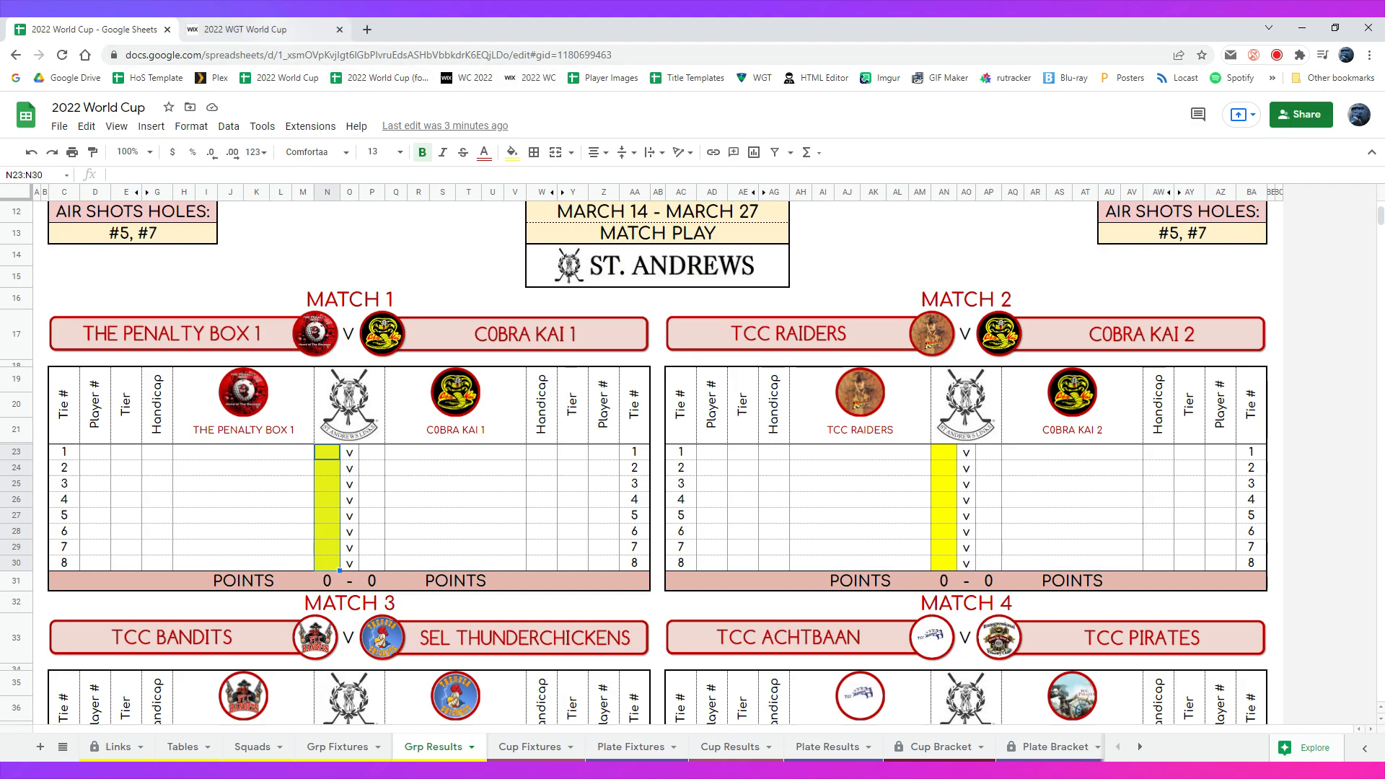
click(260, 31)
mouse_move(453, 145)
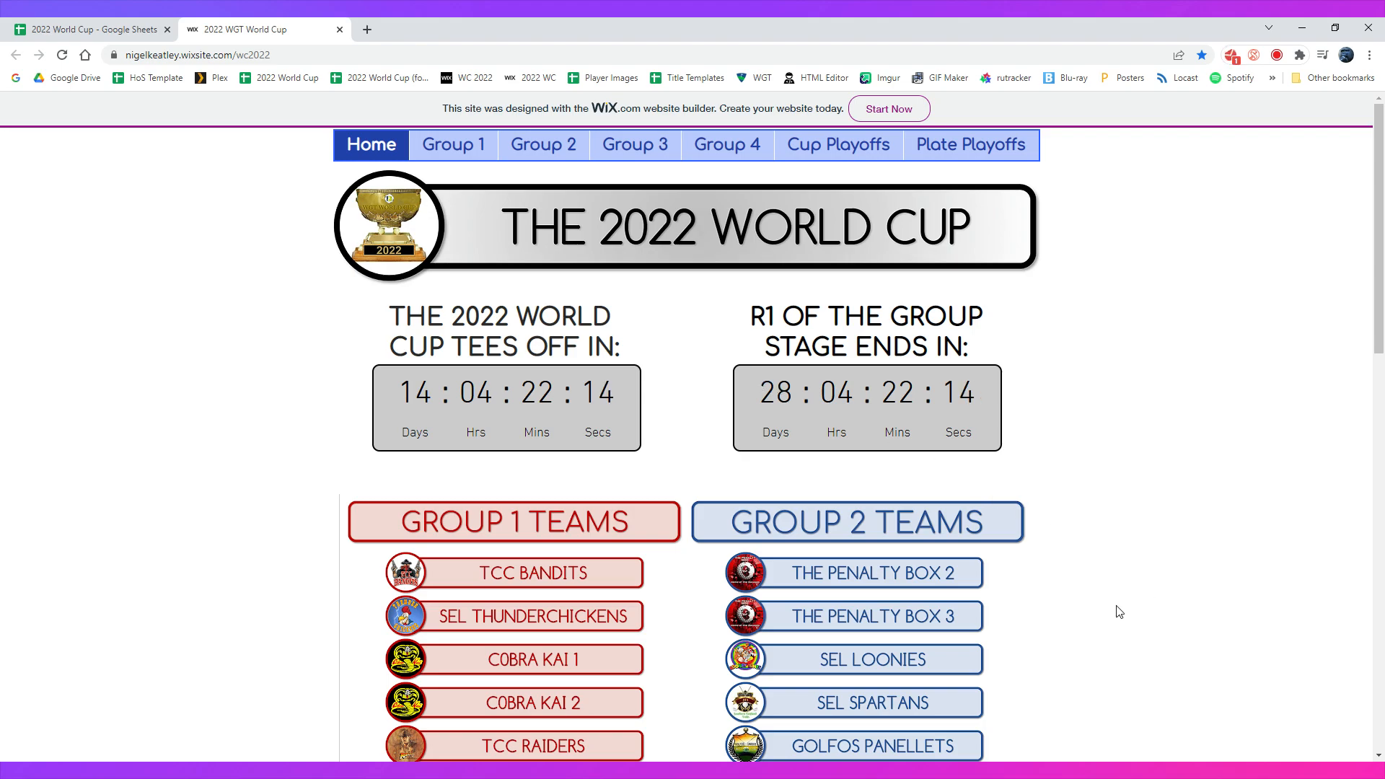
scroll(695, 495, down, 2)
scroll(514, 496, down, 2)
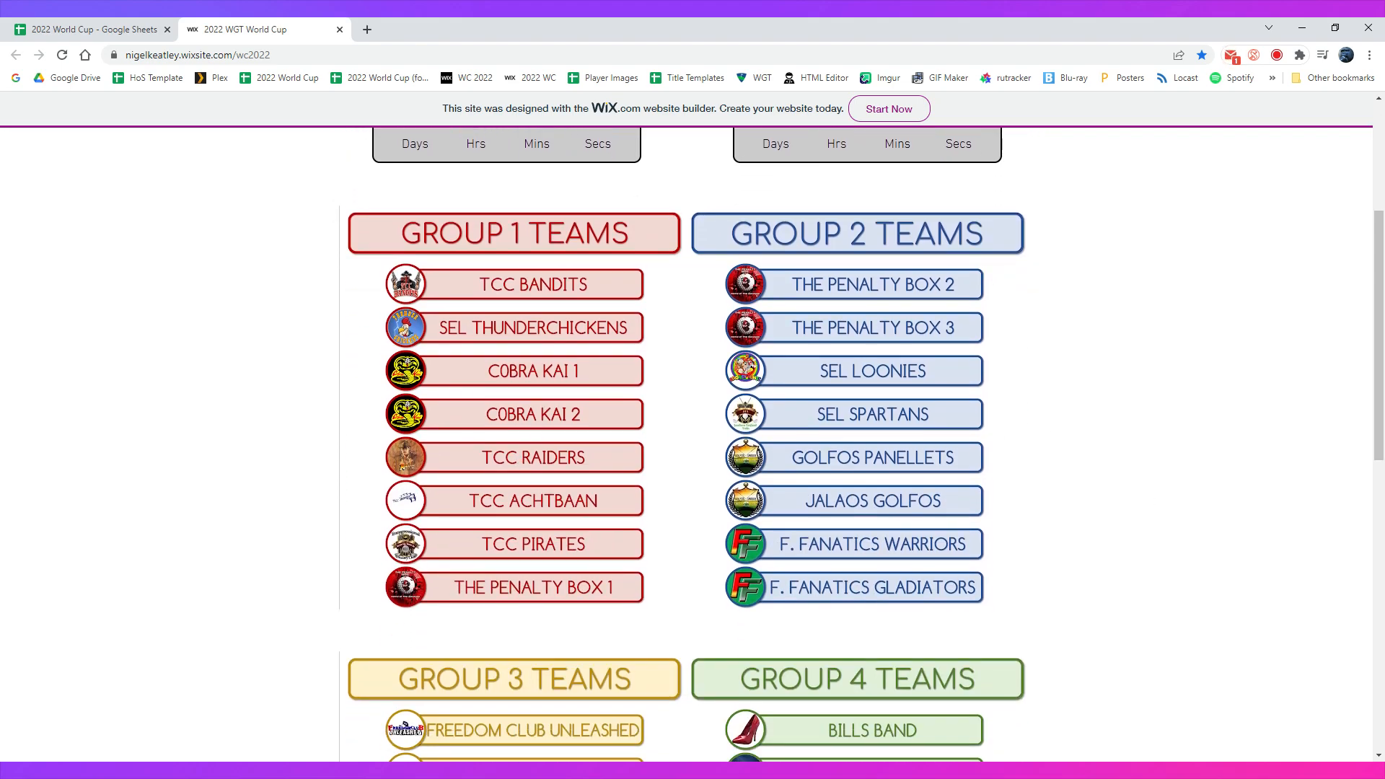
scroll(571, 423, down, 3)
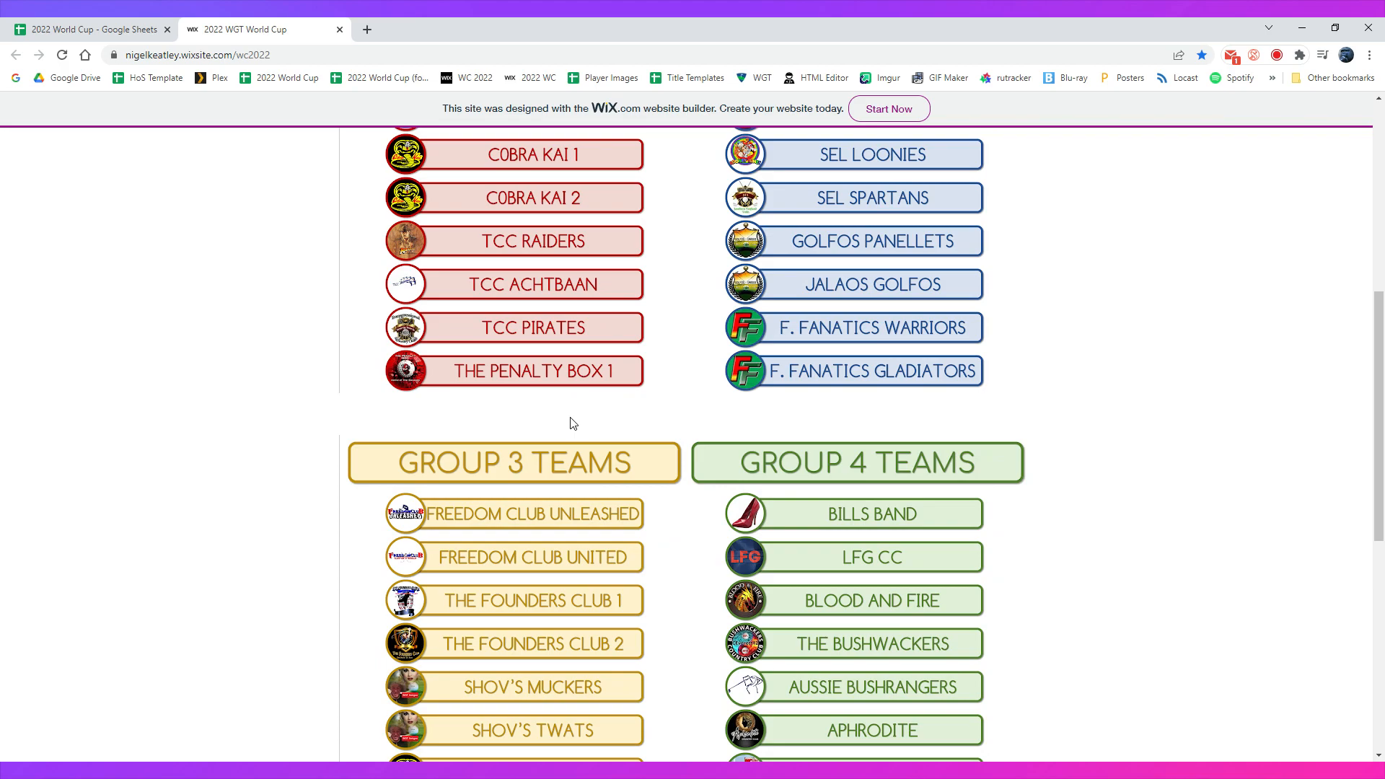
scroll(574, 423, down, 4)
scroll(573, 423, up, 8)
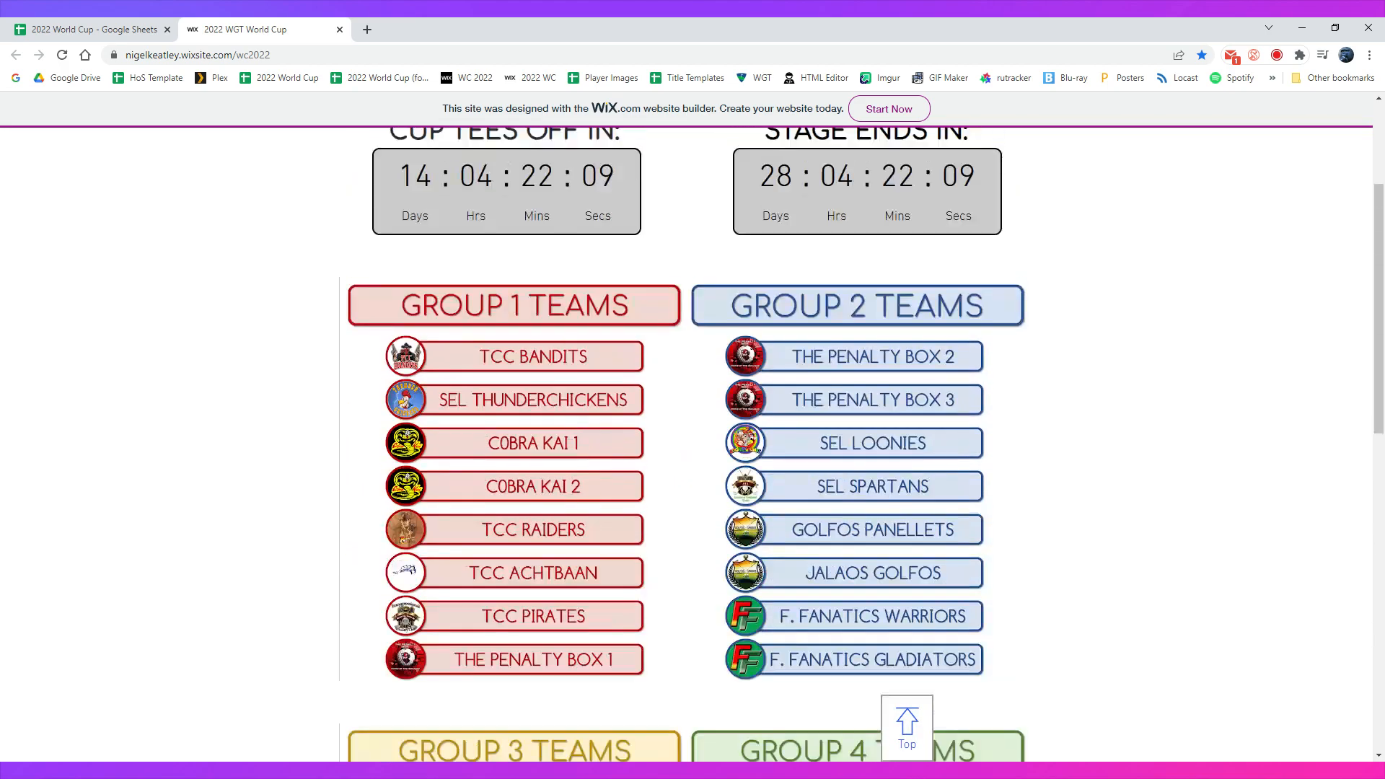
scroll(564, 430, up, 3)
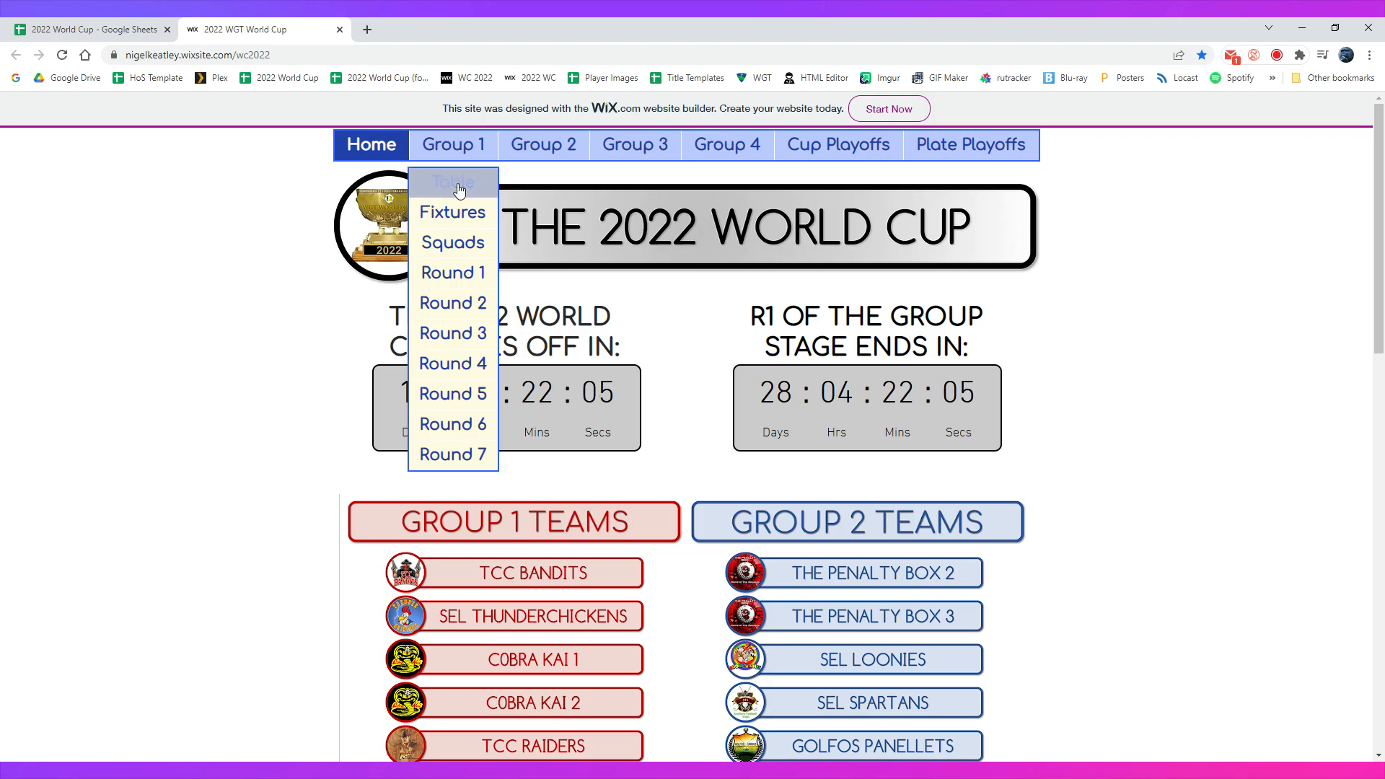
View the website's Group 1 table page and go to the Group 1 fixtures page.
click(457, 186)
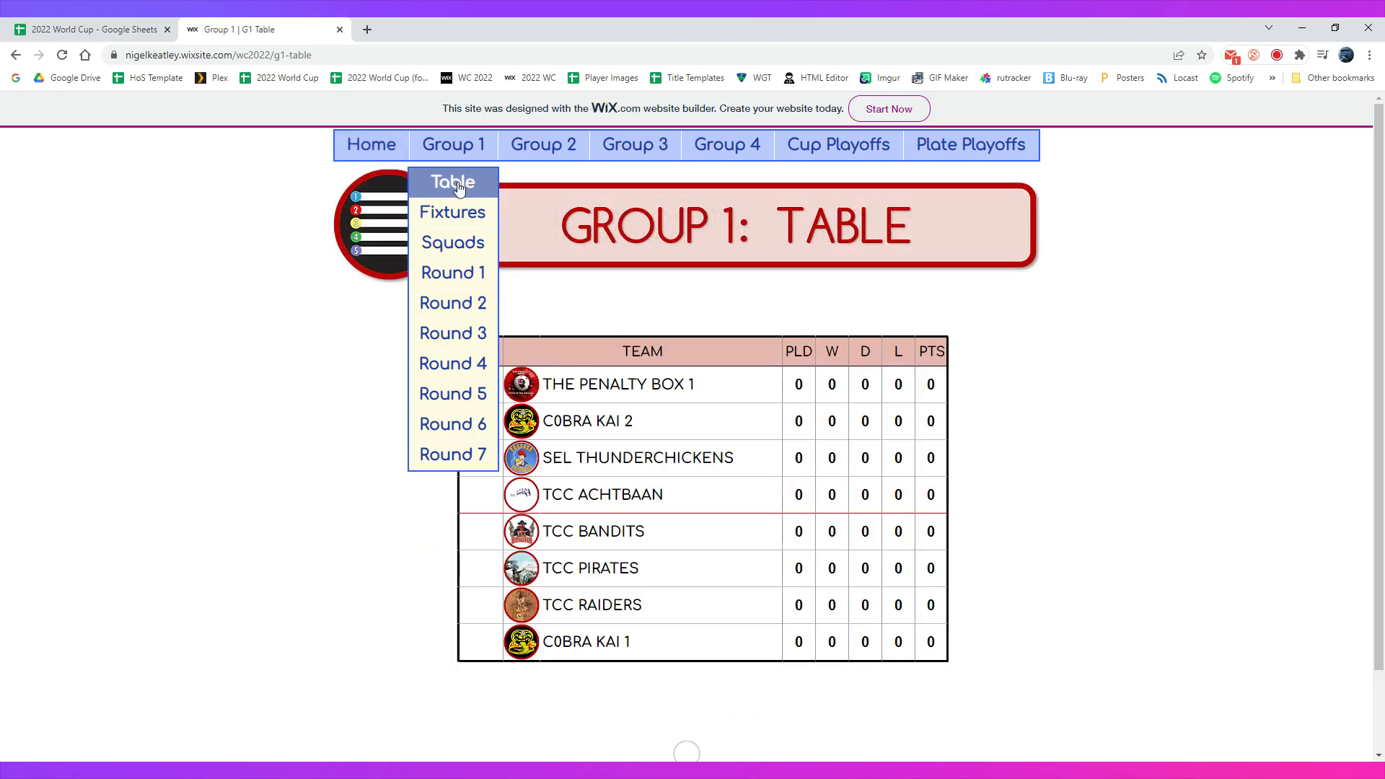
mouse_move(473, 176)
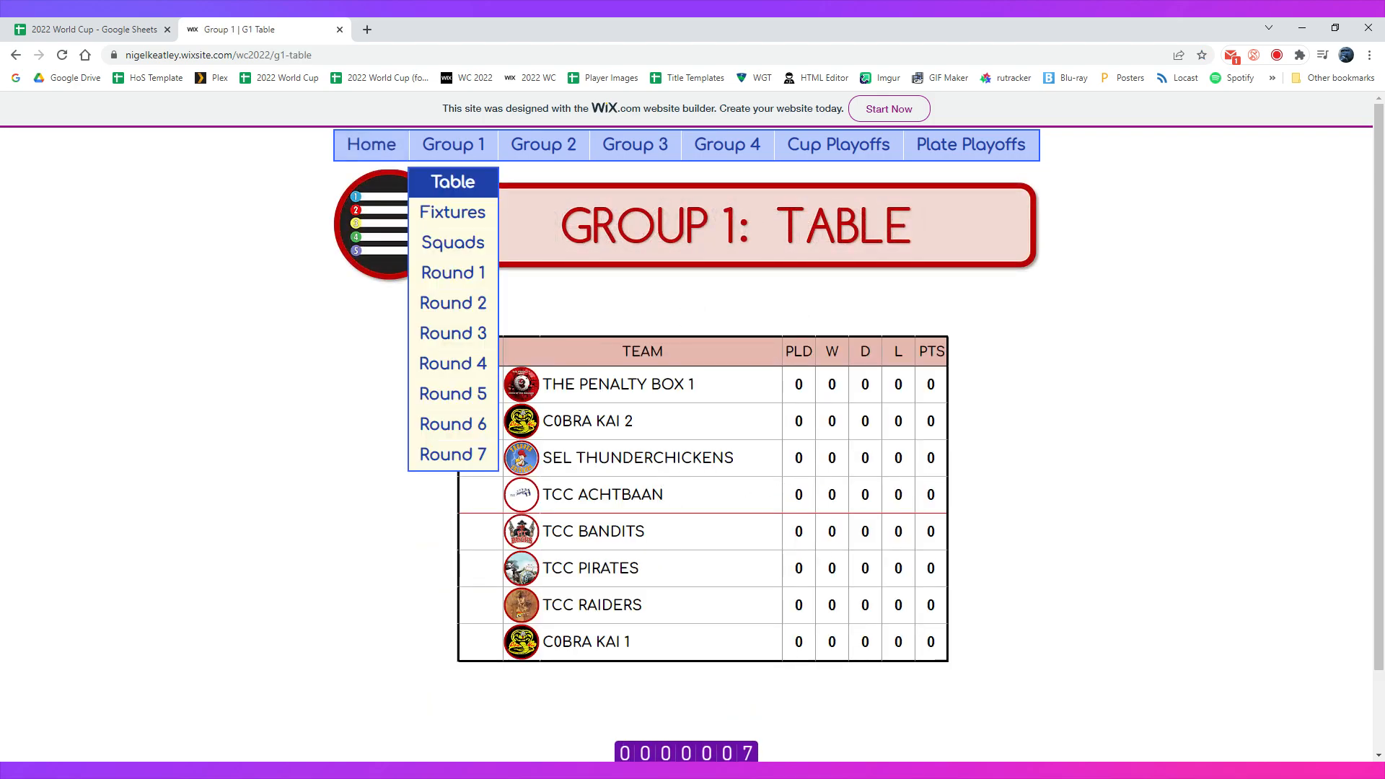
click(455, 212)
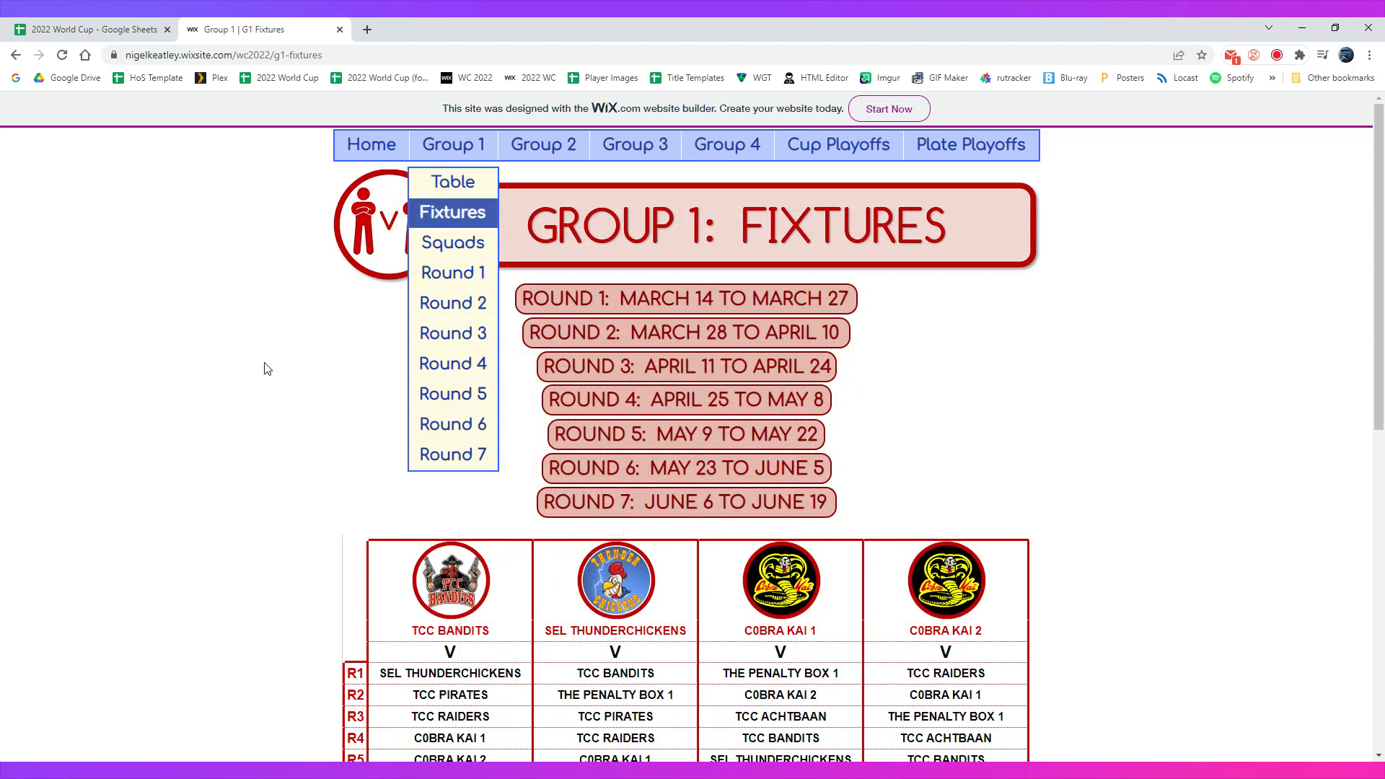
Review the Group 1 round dates and each team's opponents, and open the Round 1 page from its date link.
scroll(56, 425, down, 3)
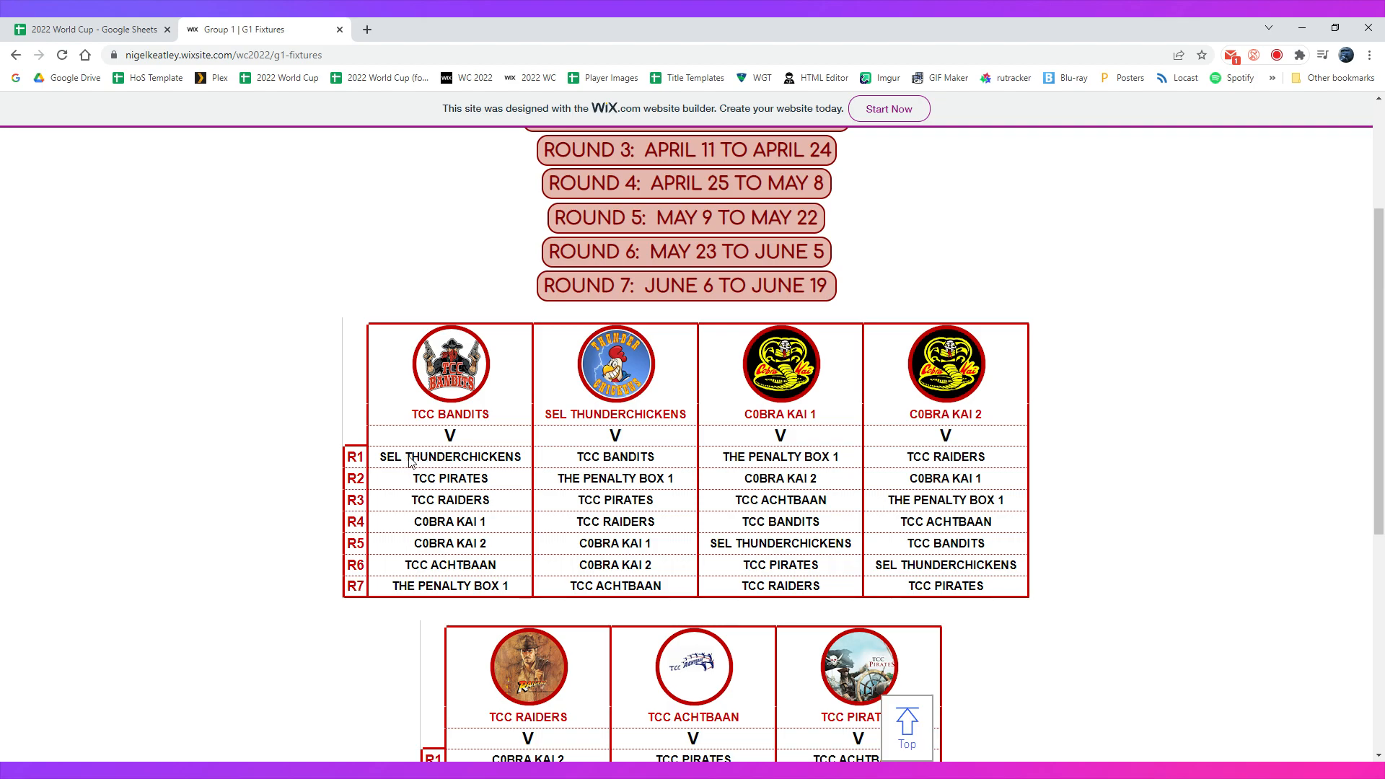
scroll(457, 465, up, 3)
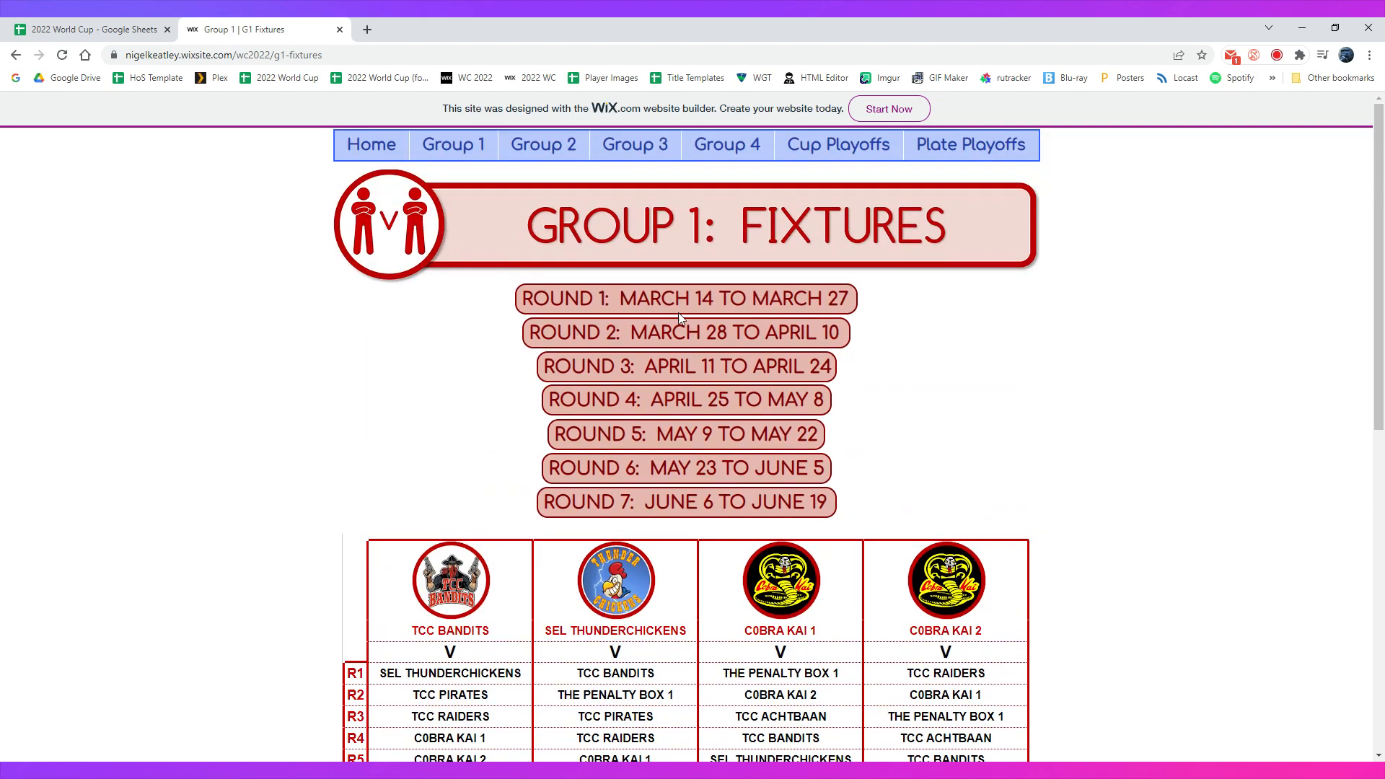
scroll(347, 570, down, 3)
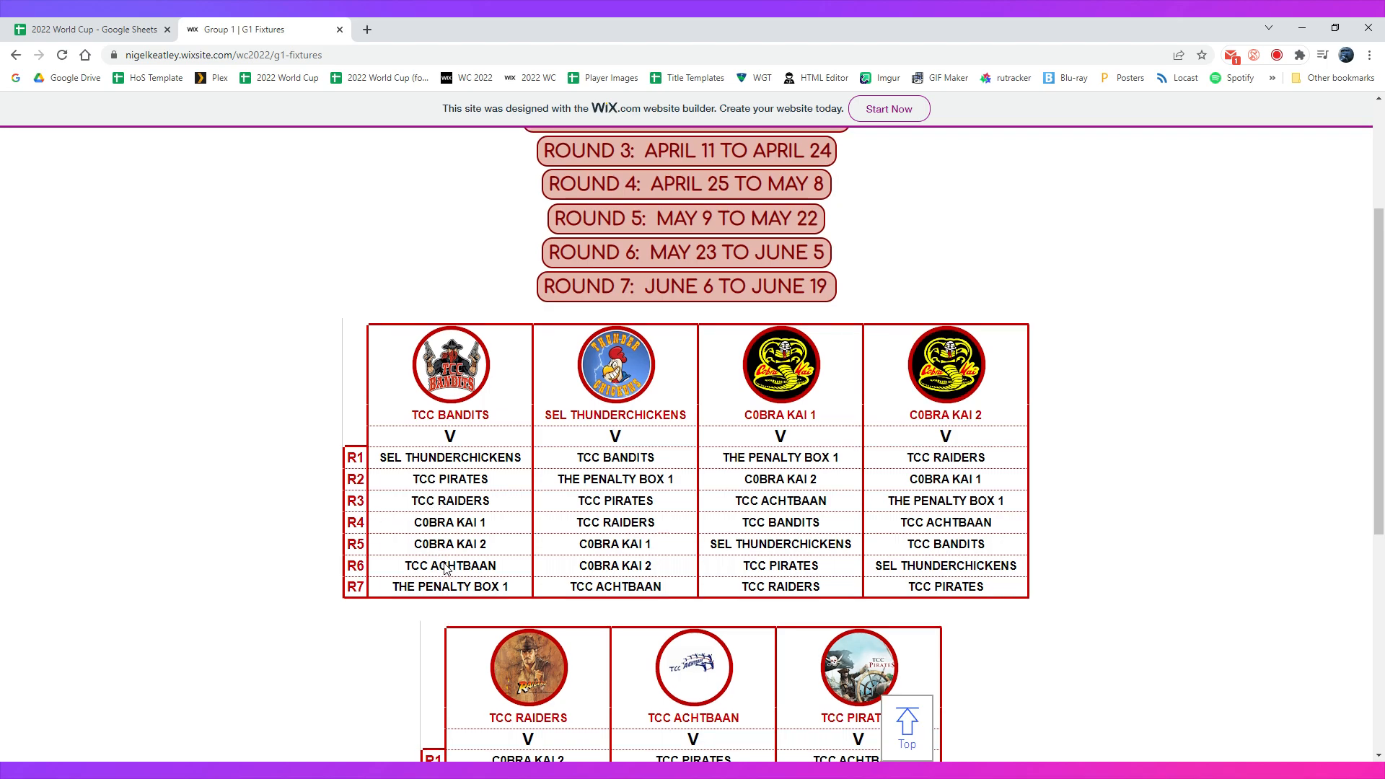
scroll(445, 569, up, 1)
scroll(905, 714, down, 5)
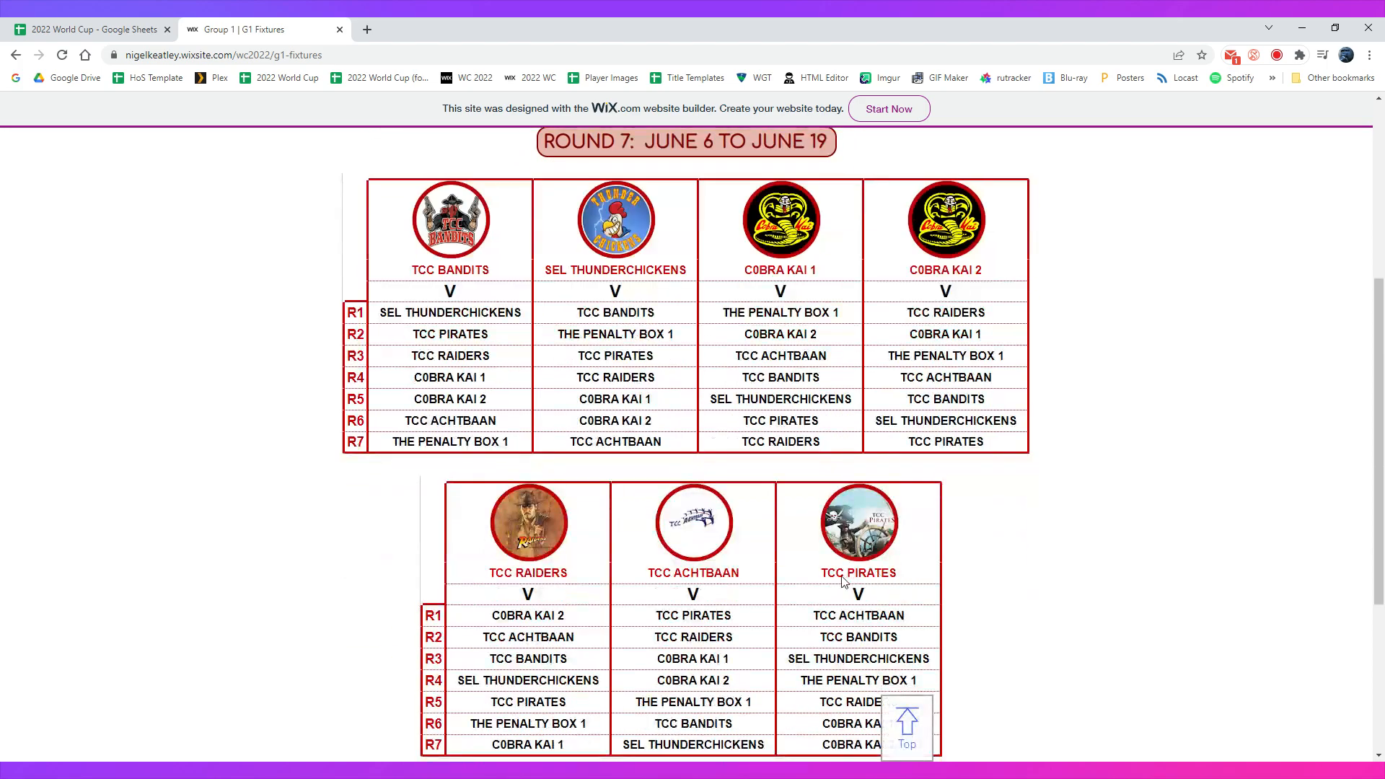
scroll(906, 718, up, 4)
scroll(709, 553, up, 3)
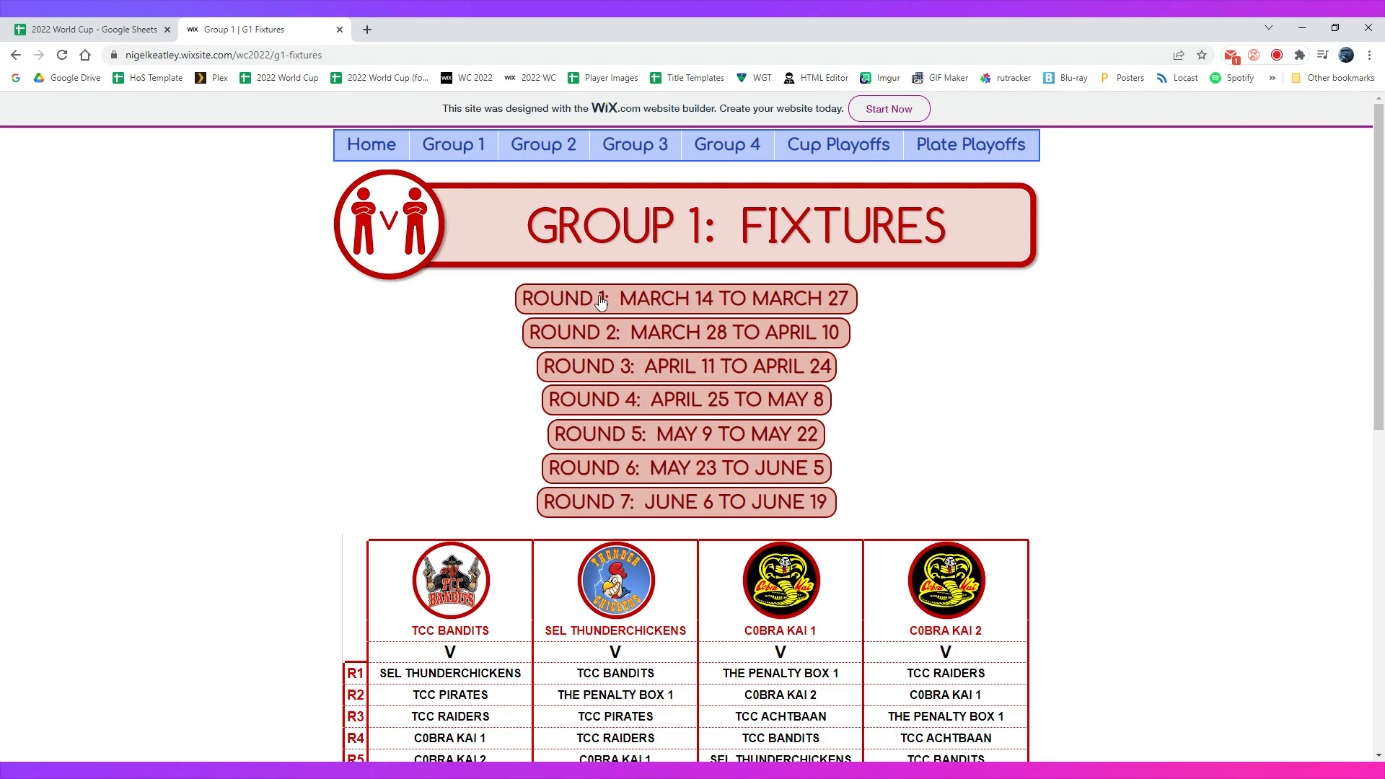
click(678, 302)
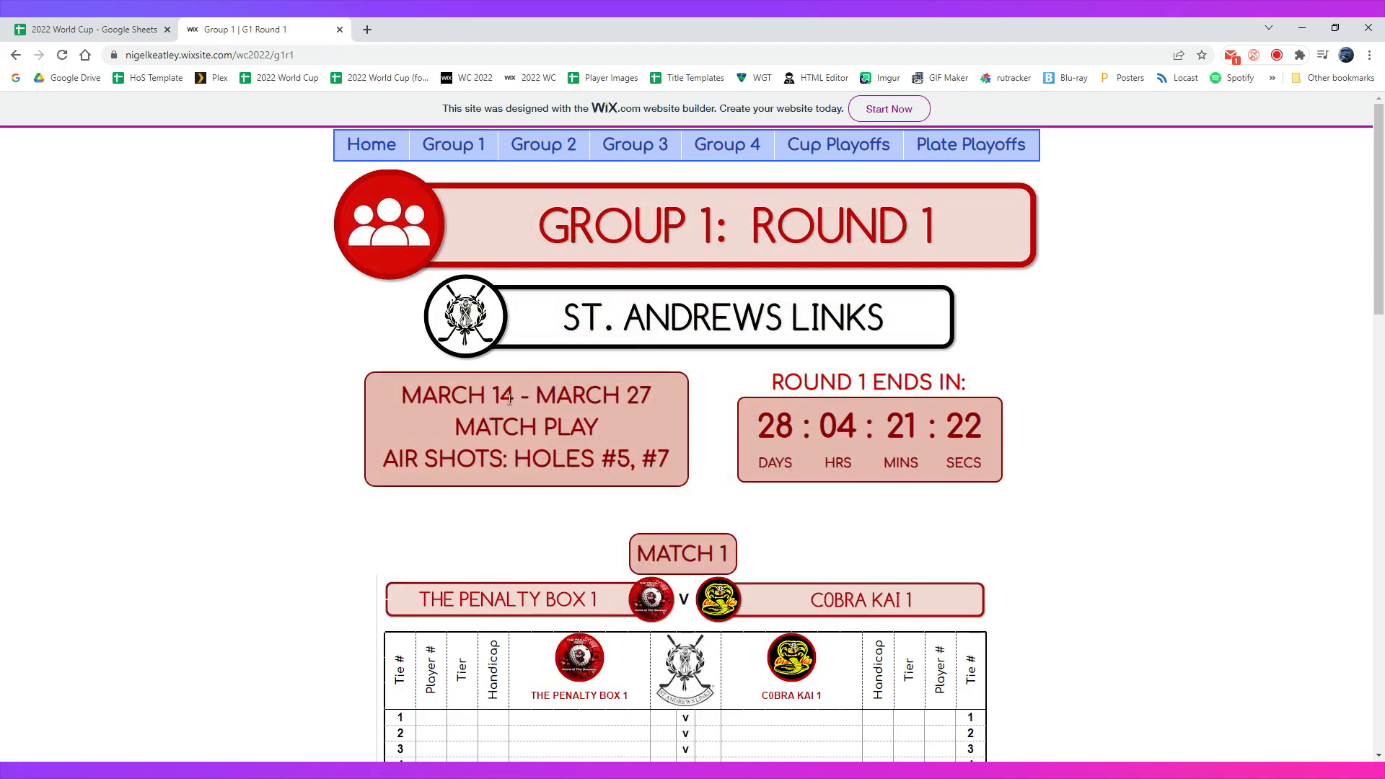
Review the Group 1 Round 1 page from its course and dates through the Match 1 to Match 4 score tables.
scroll(246, 488, down, 2)
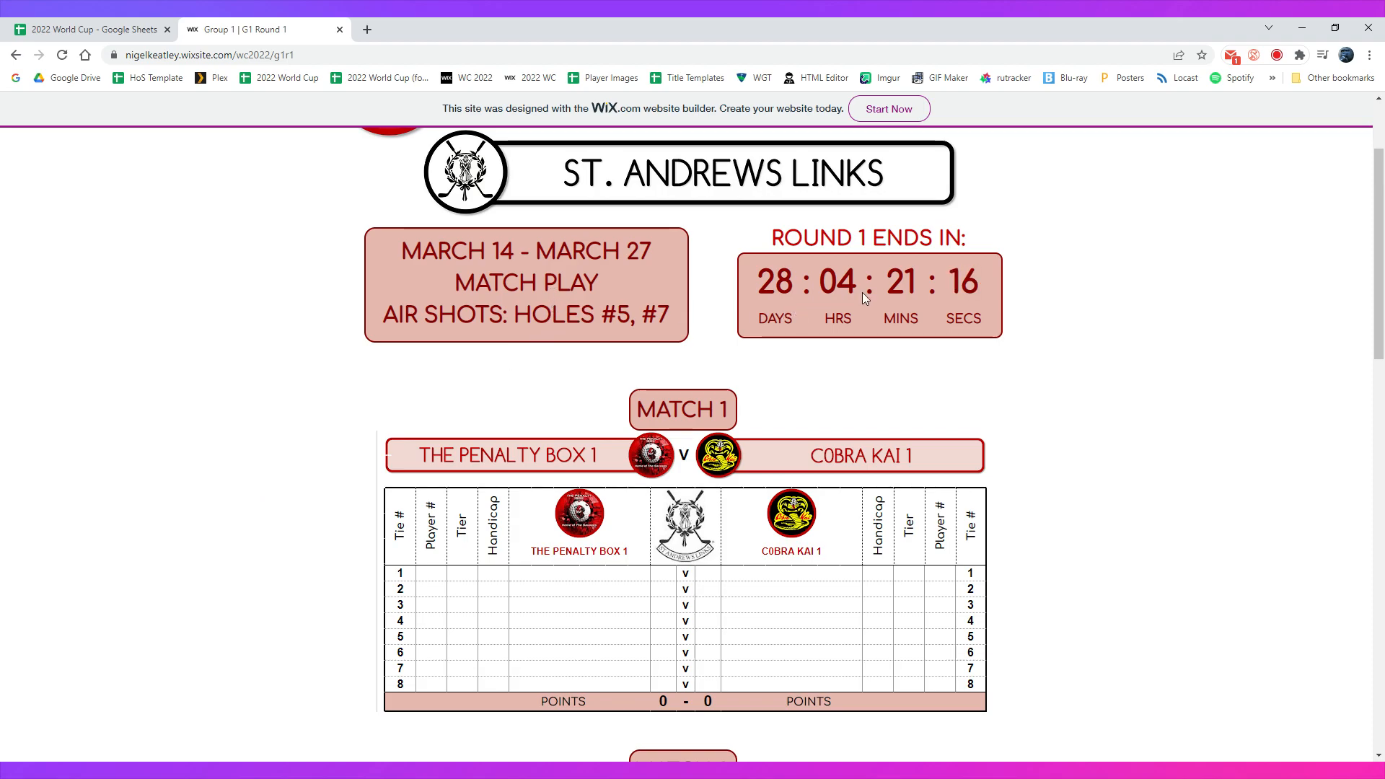
scroll(494, 514, down, 12)
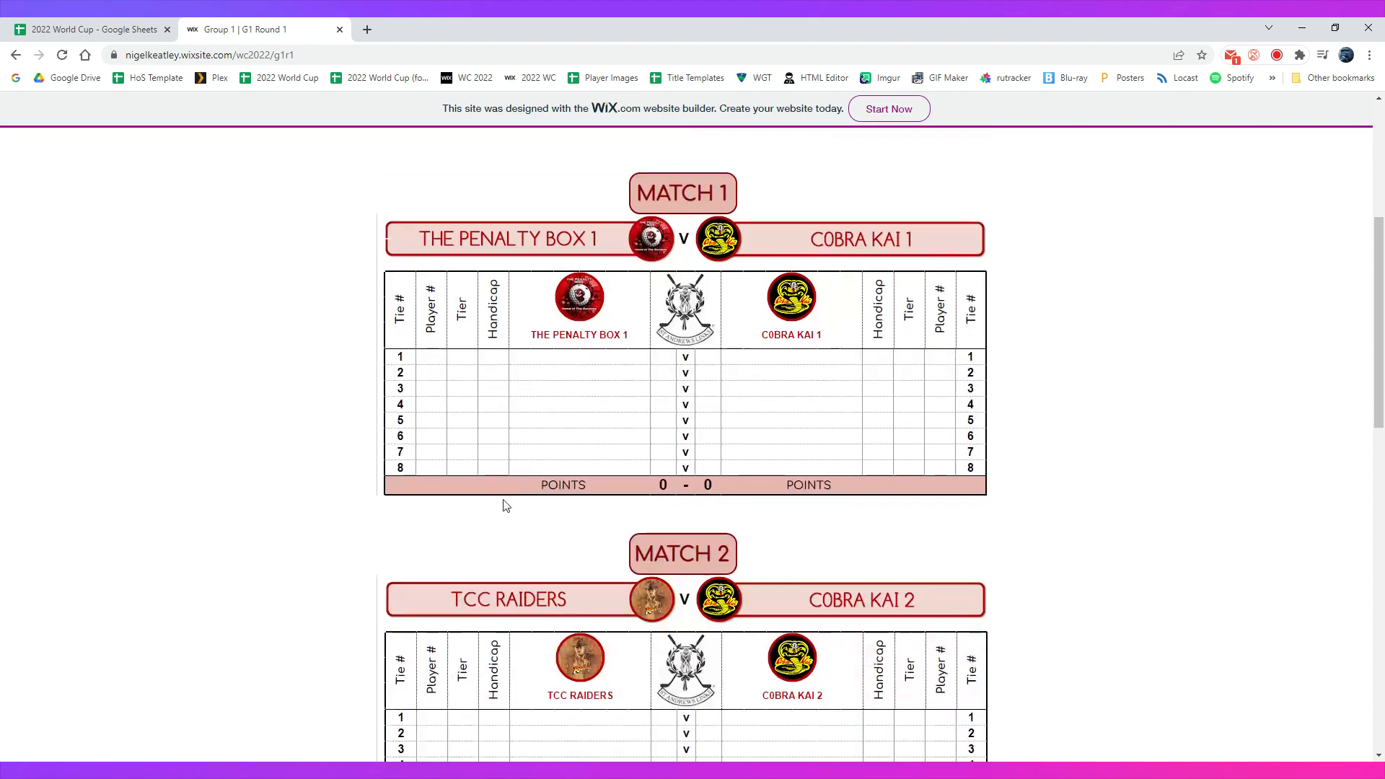
scroll(542, 497, down, 4)
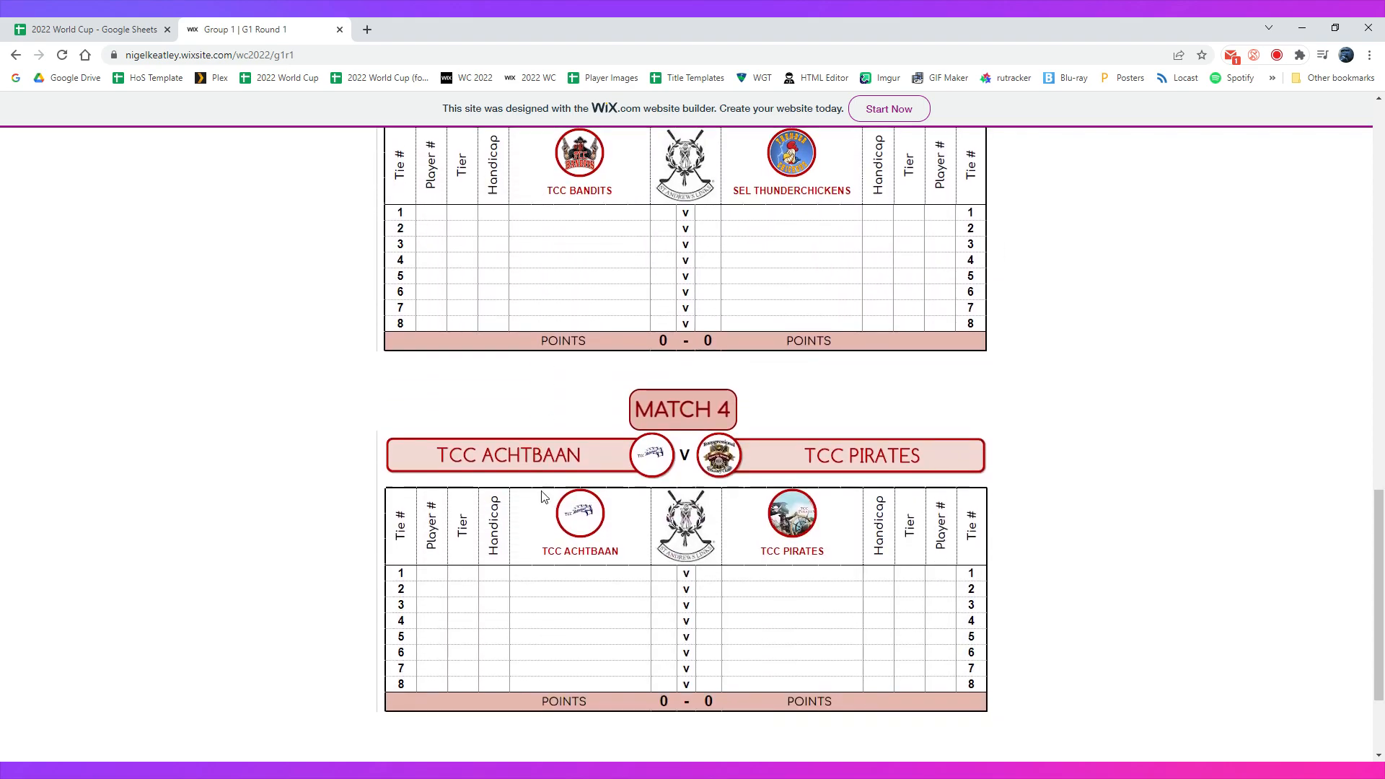
scroll(714, 482, up, 18)
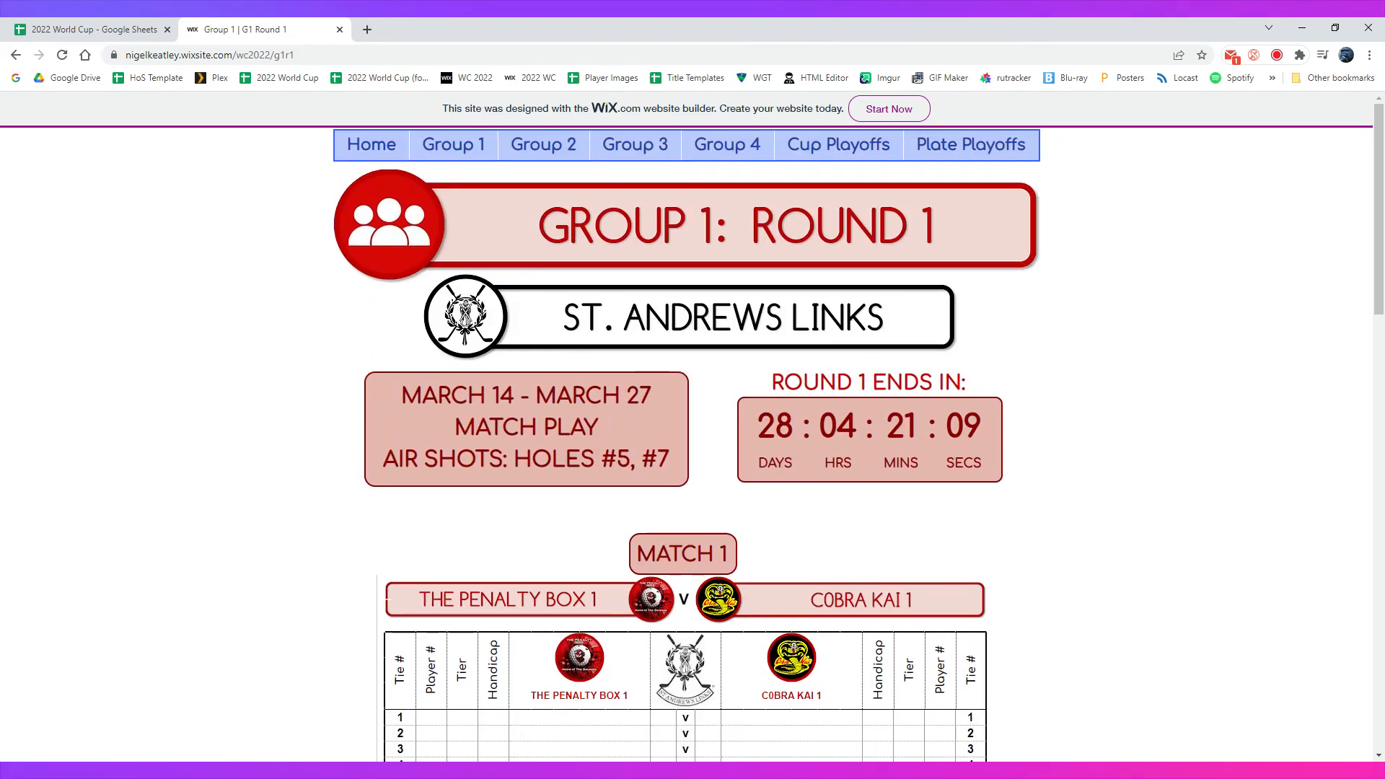
Open the Group 1 Round 5 page and review its course, dates and match tables.
mouse_move(460, 139)
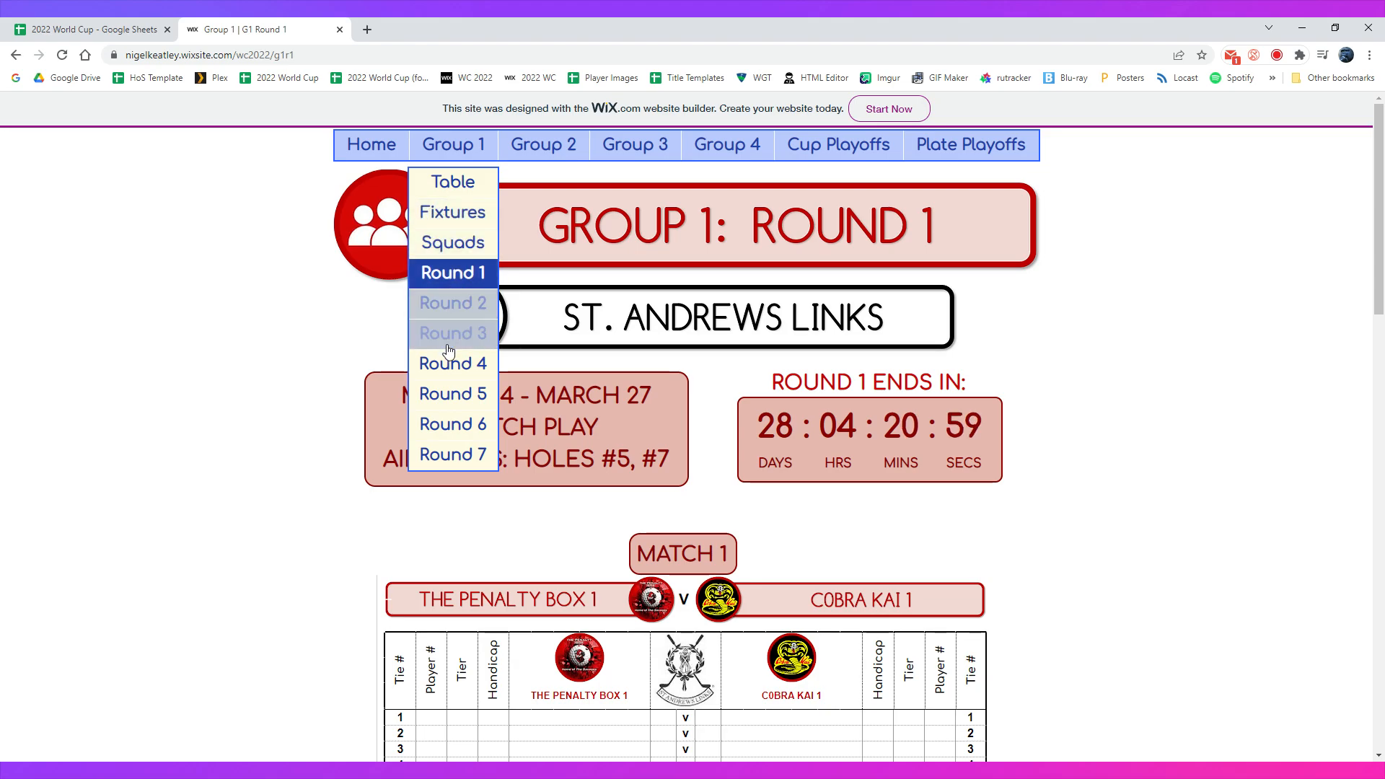
click(453, 394)
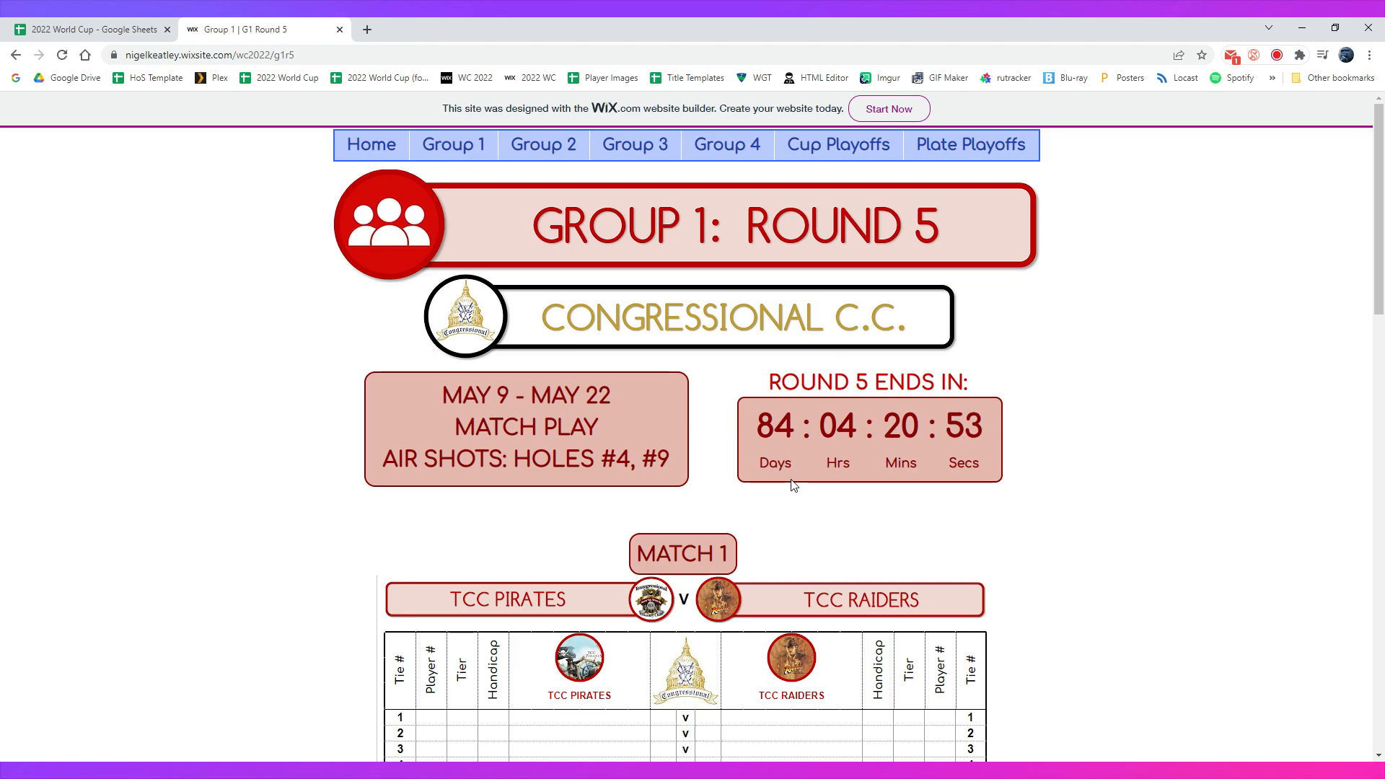
scroll(792, 485, down, 3)
scroll(900, 402, down, 4)
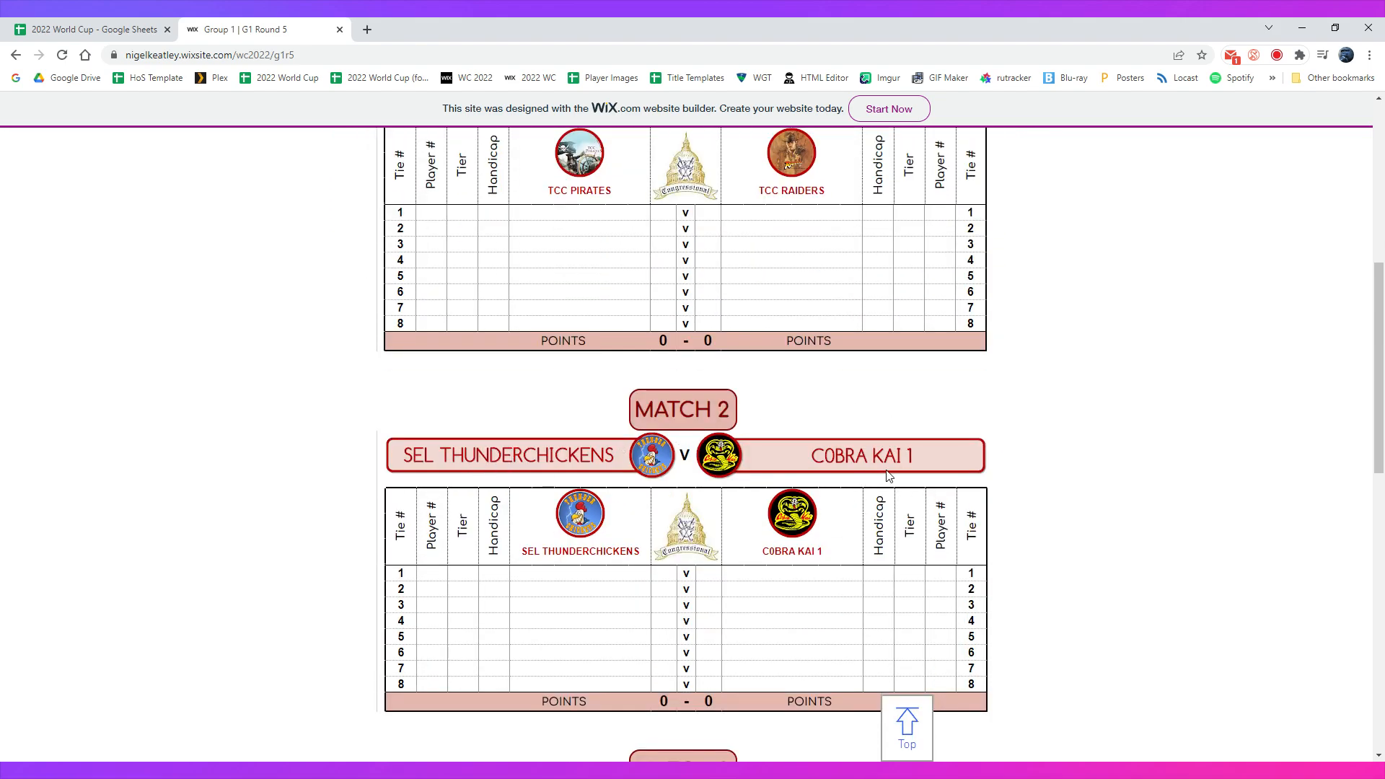
scroll(825, 474, up, 7)
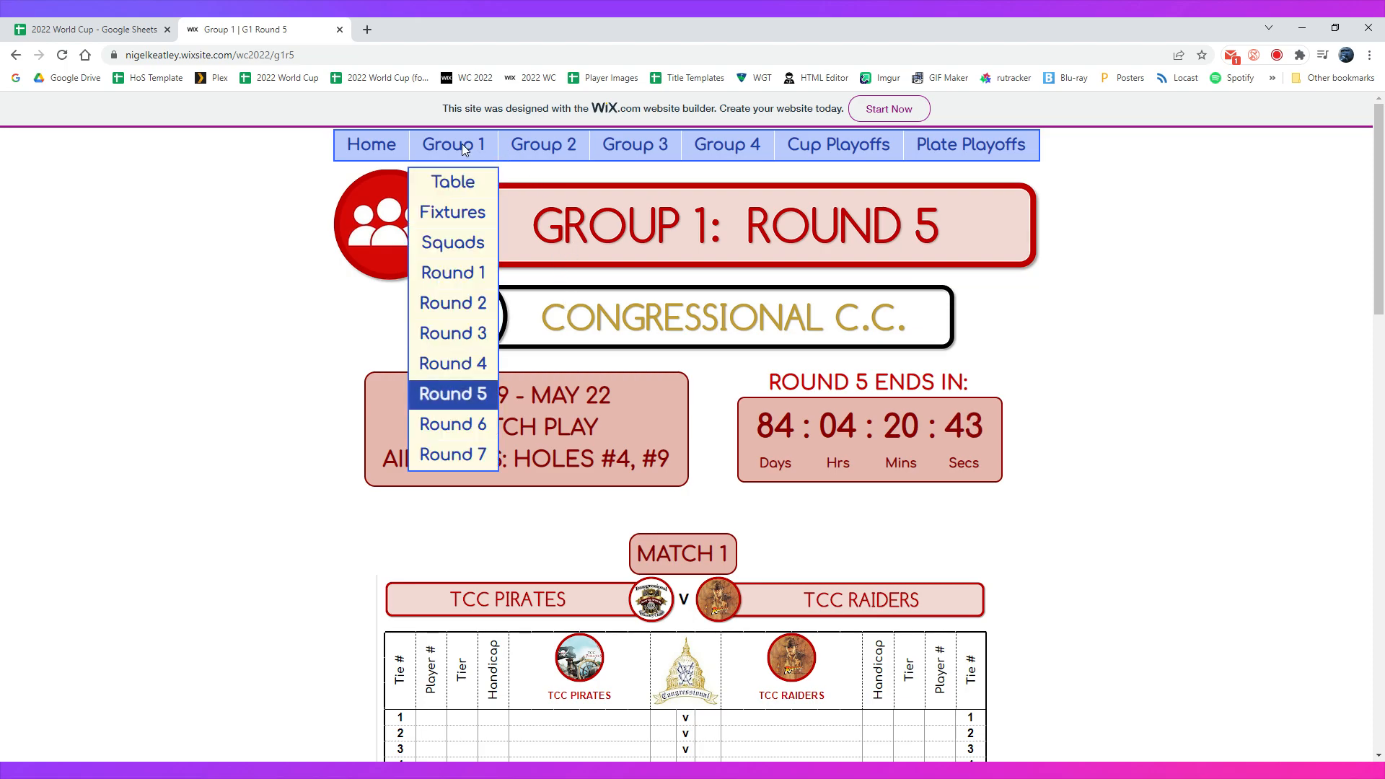
Open the Group 1 squads page and look through the player lists of its teams.
click(464, 244)
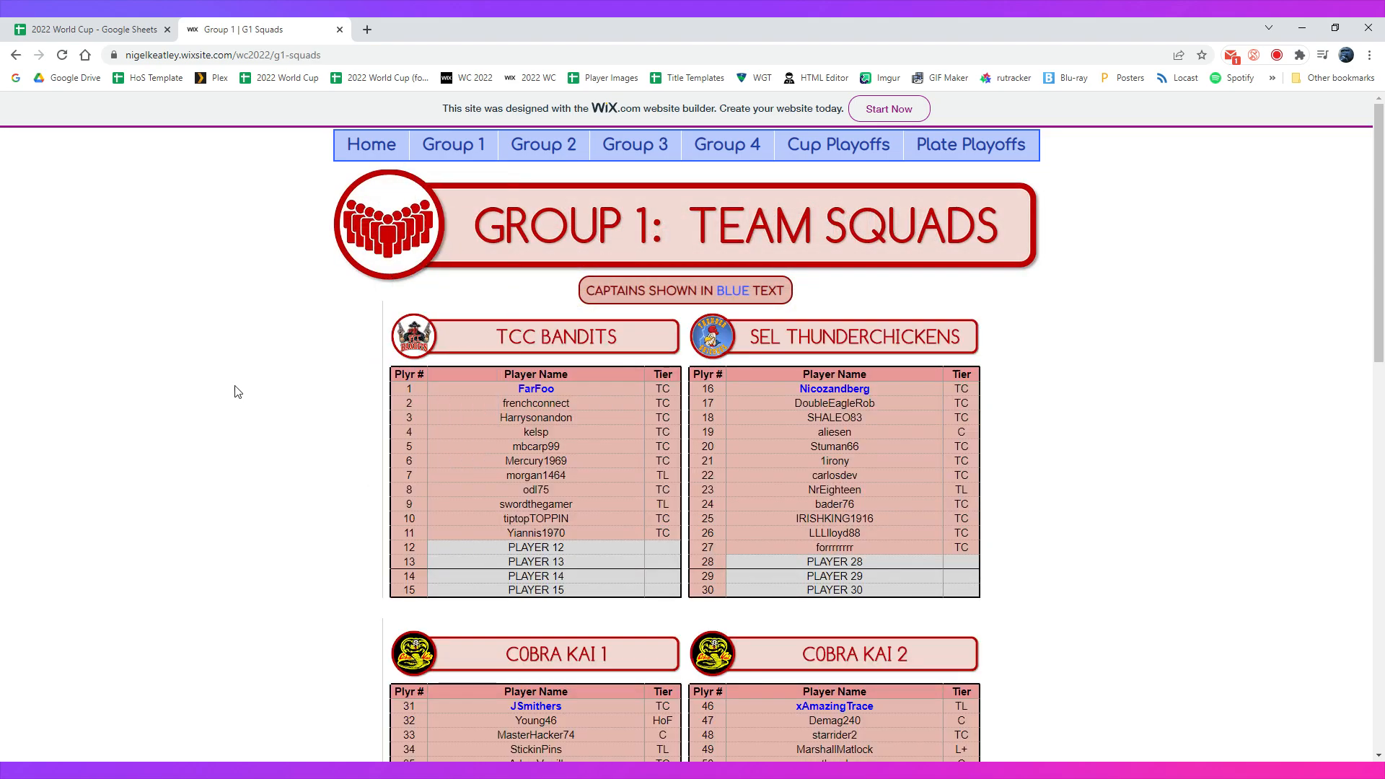
scroll(273, 391, down, 1)
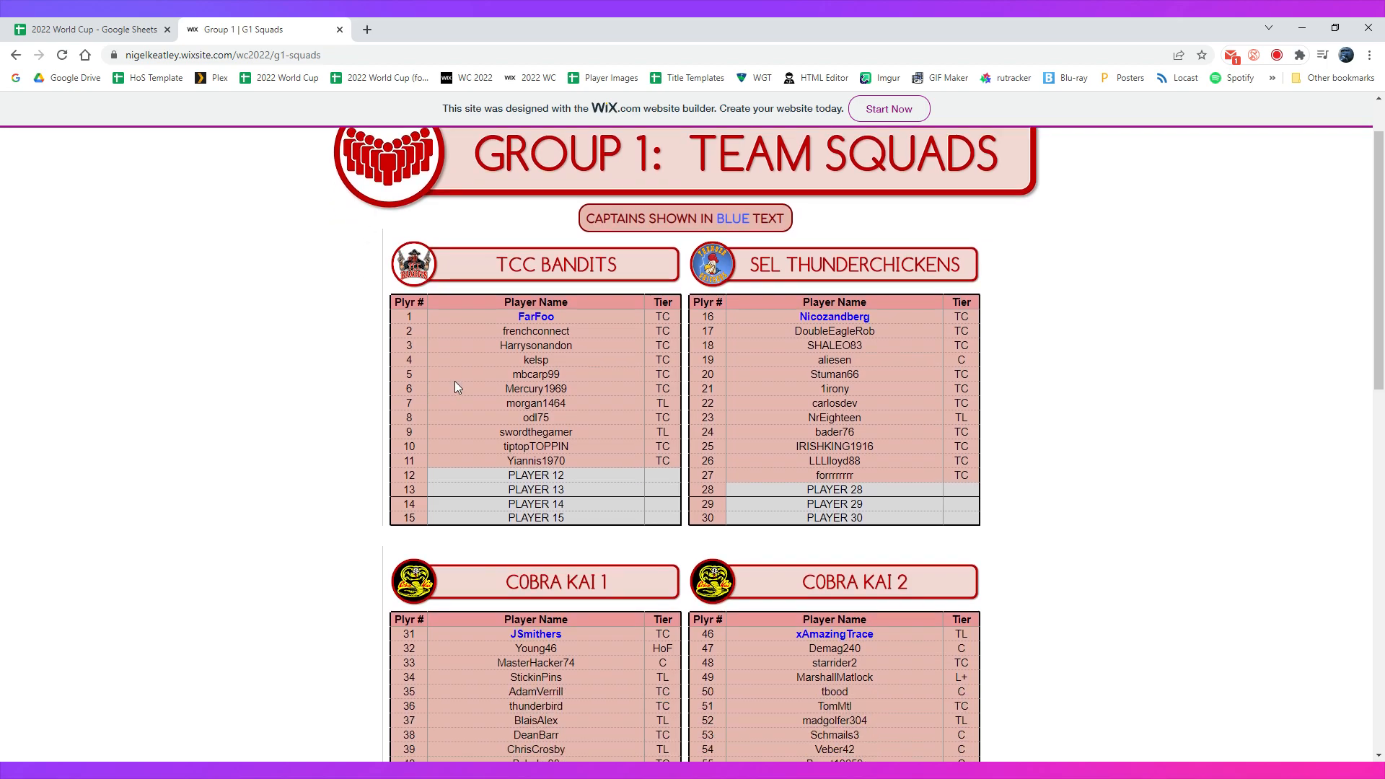
scroll(456, 387, down, 12)
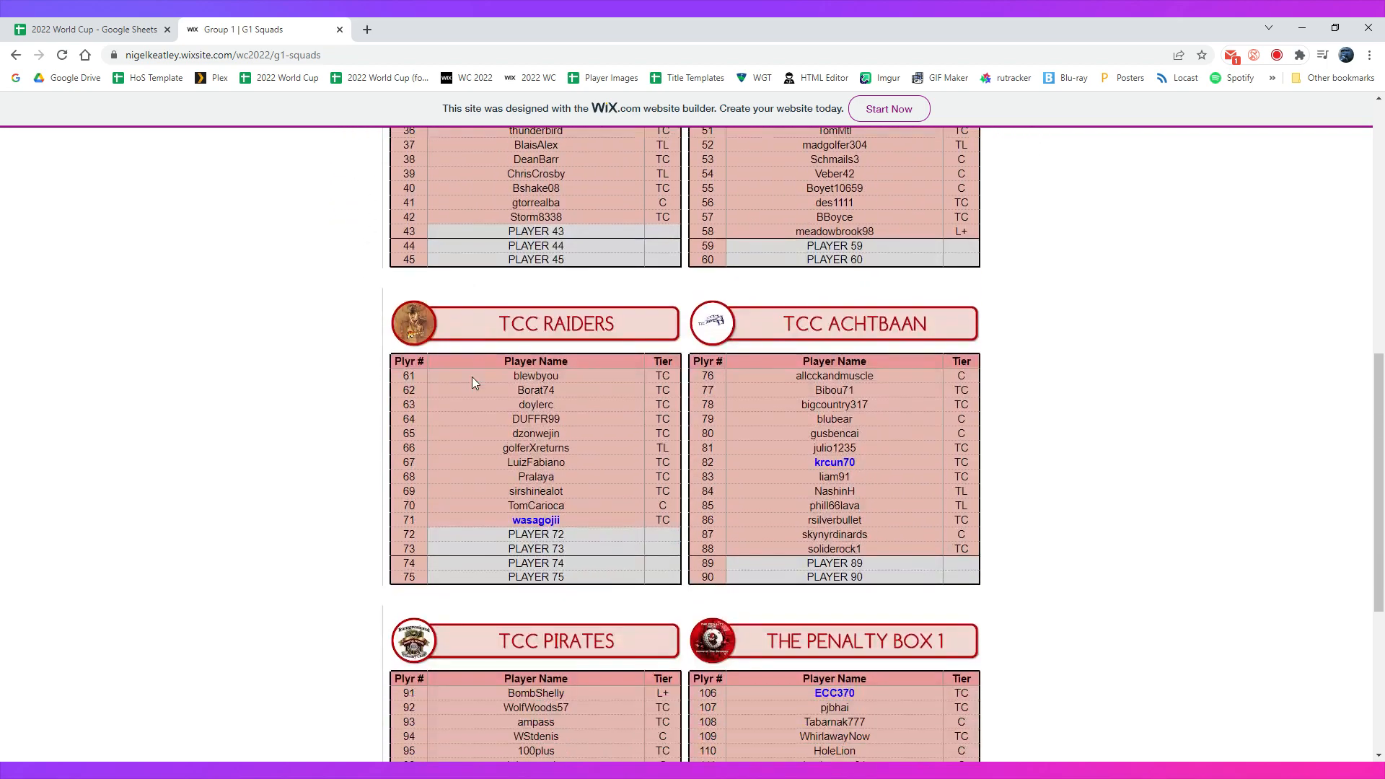
scroll(472, 375, down, 1)
scroll(658, 413, up, 11)
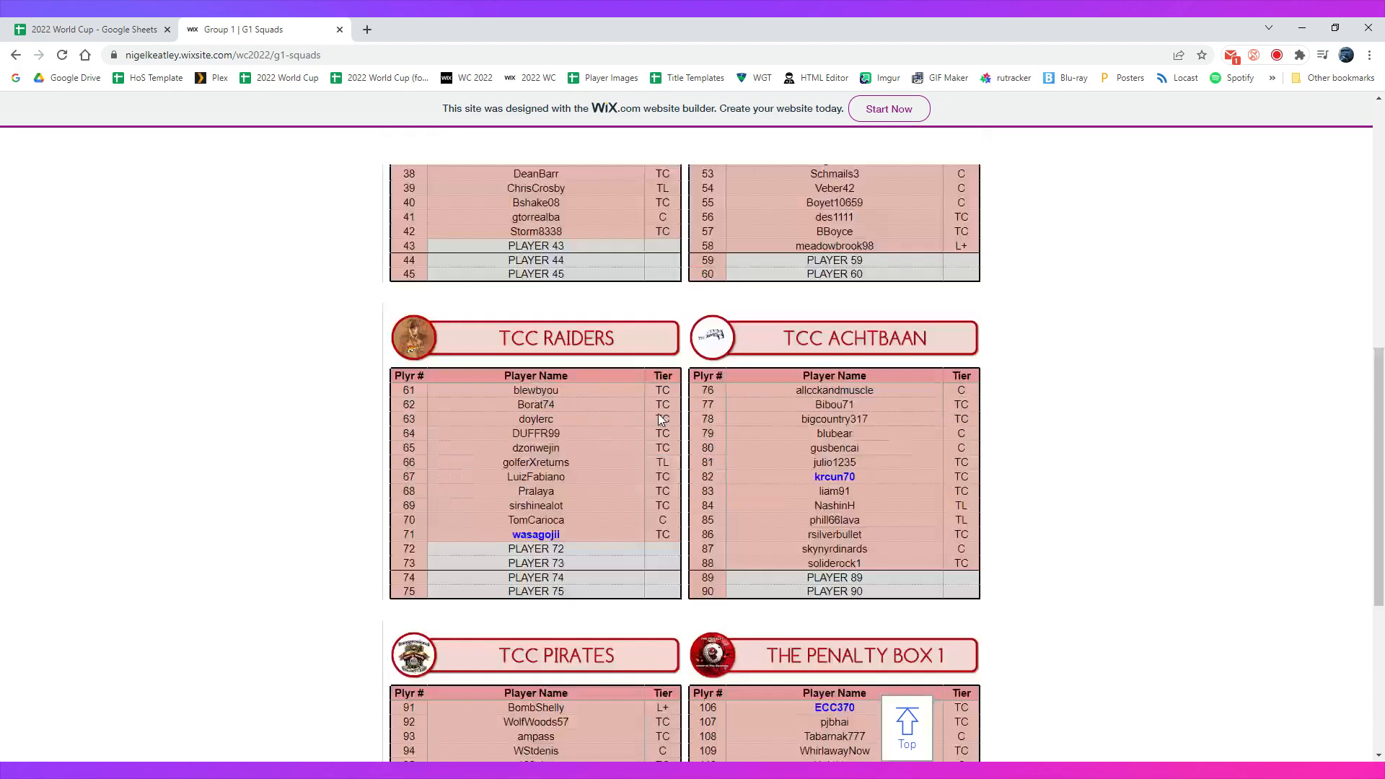
scroll(654, 410, up, 3)
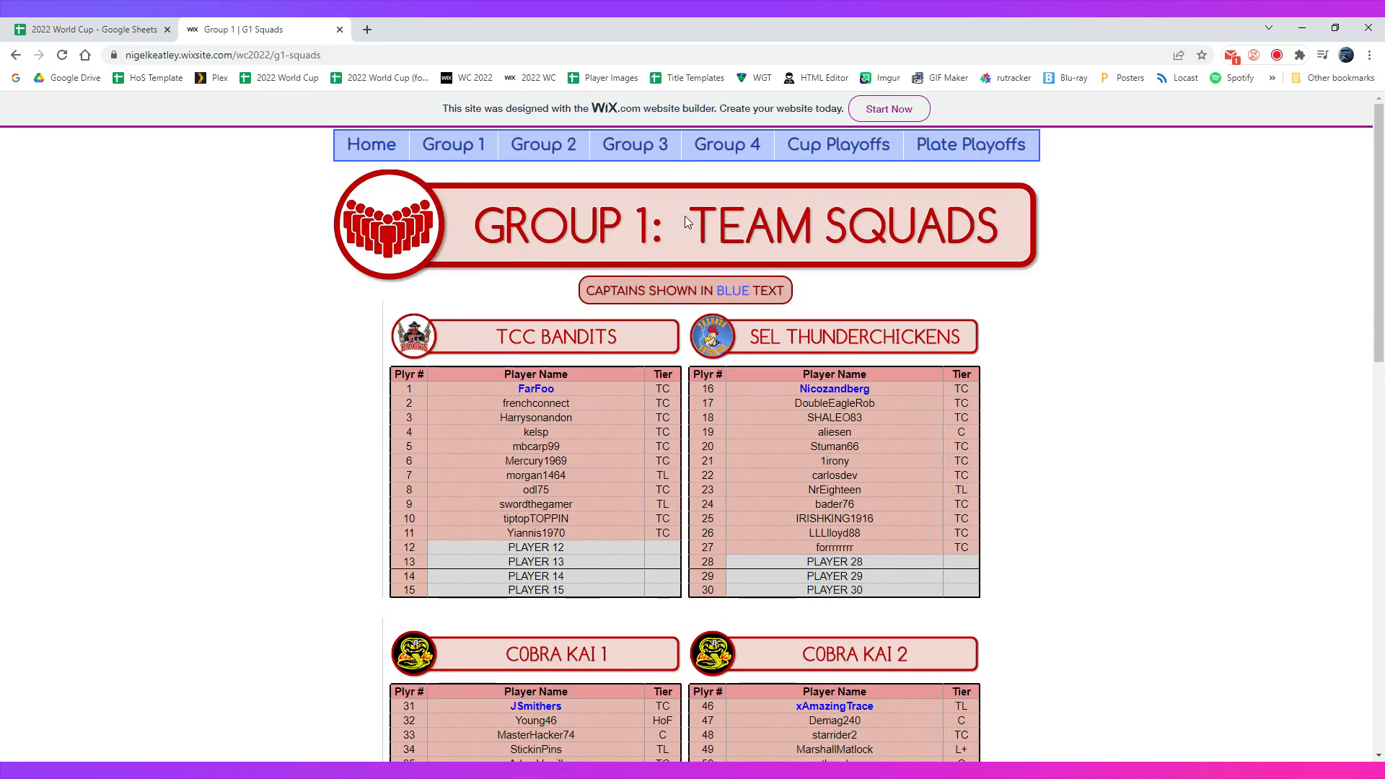
Open the Cup Playoffs Round 1: Last 16 page and review its schedule and group-place match pairings.
mouse_move(782, 148)
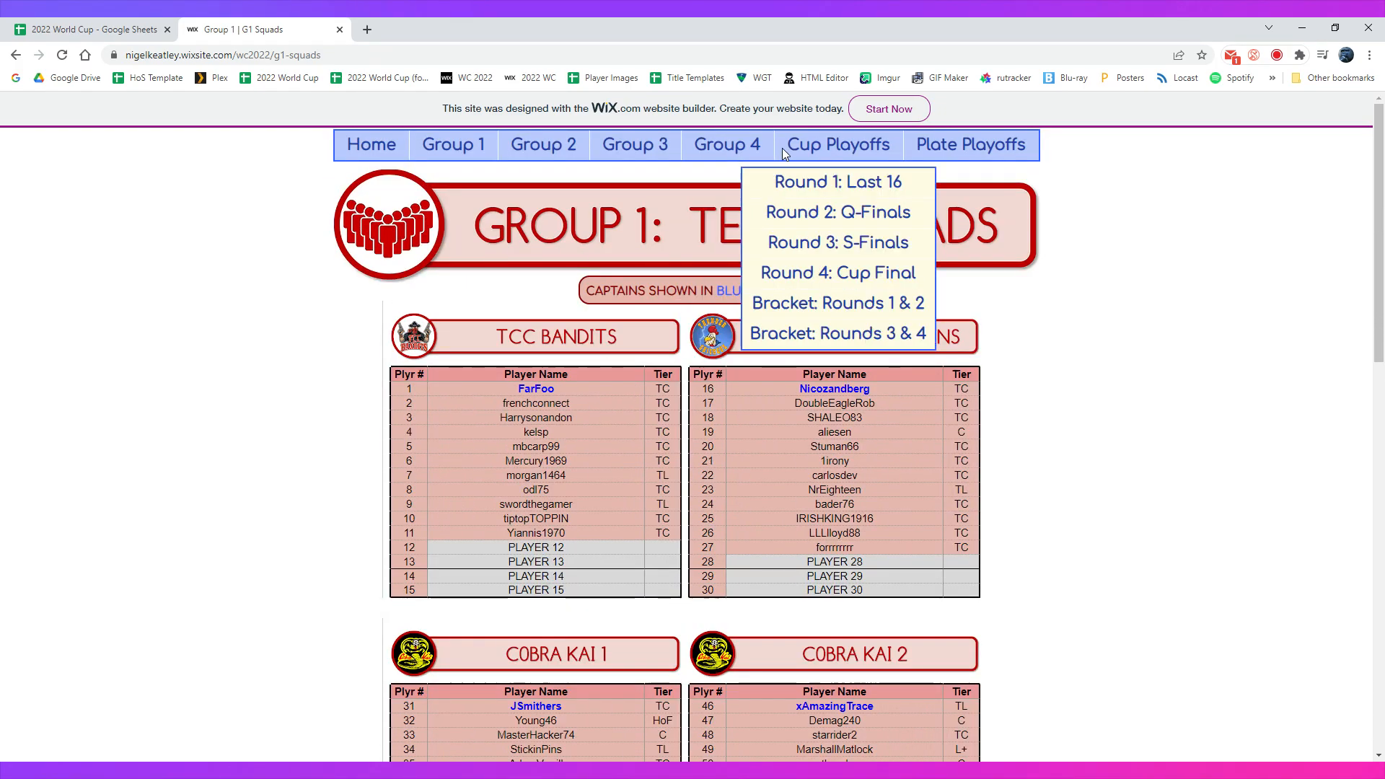
click(830, 181)
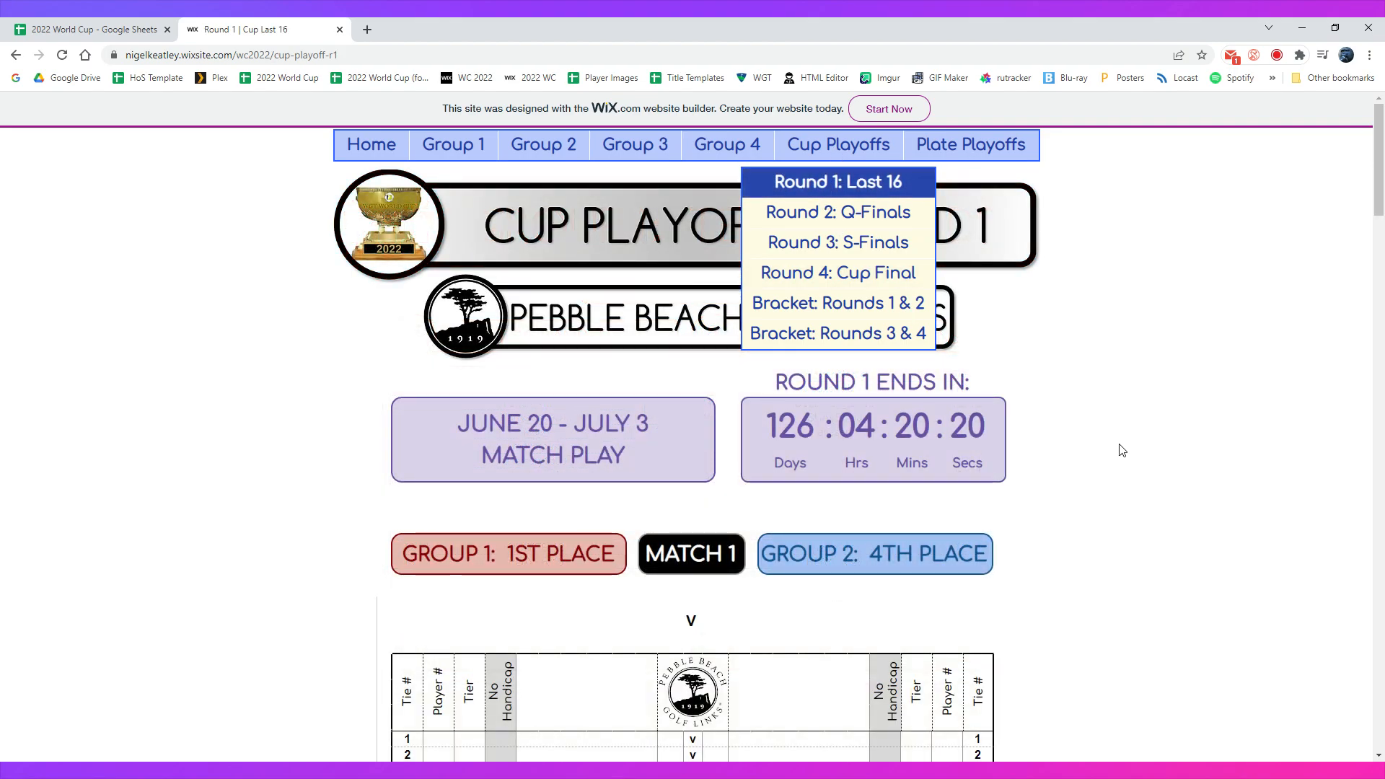
scroll(1111, 446, down, 4)
scroll(1097, 437, down, 4)
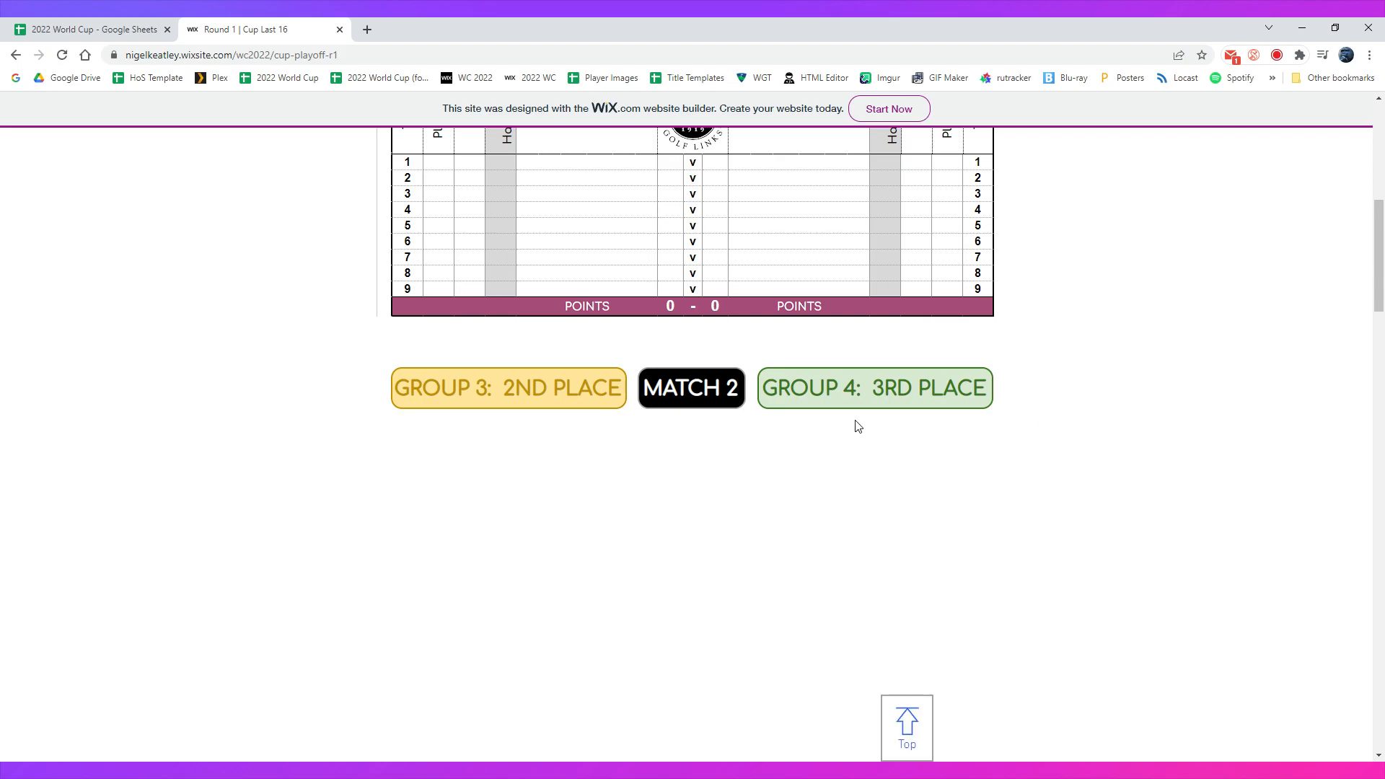
scroll(837, 436, up, 8)
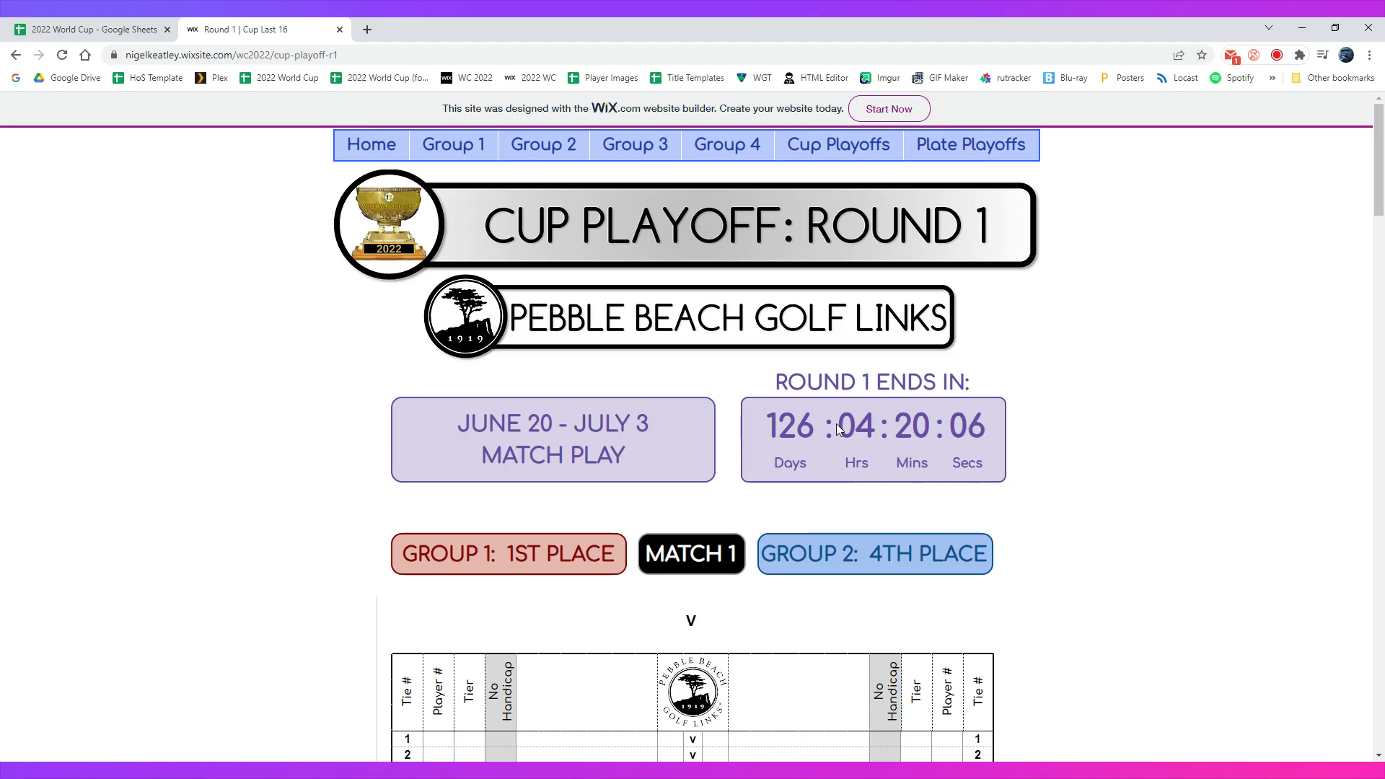
Open the Cup Playoffs bracket for Rounds 1 & 2 and examine its courses, dates and group-place pairings.
mouse_move(984, 137)
mouse_move(822, 151)
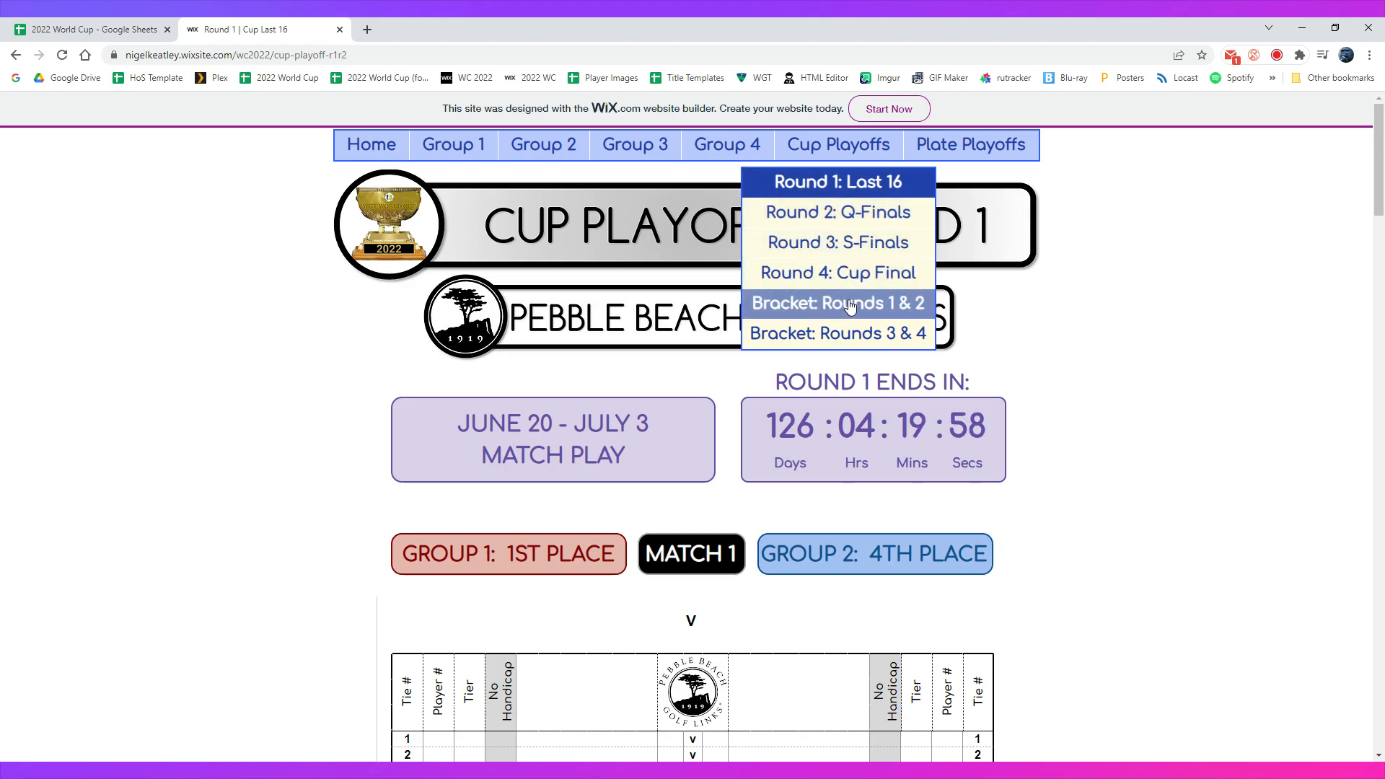
click(849, 303)
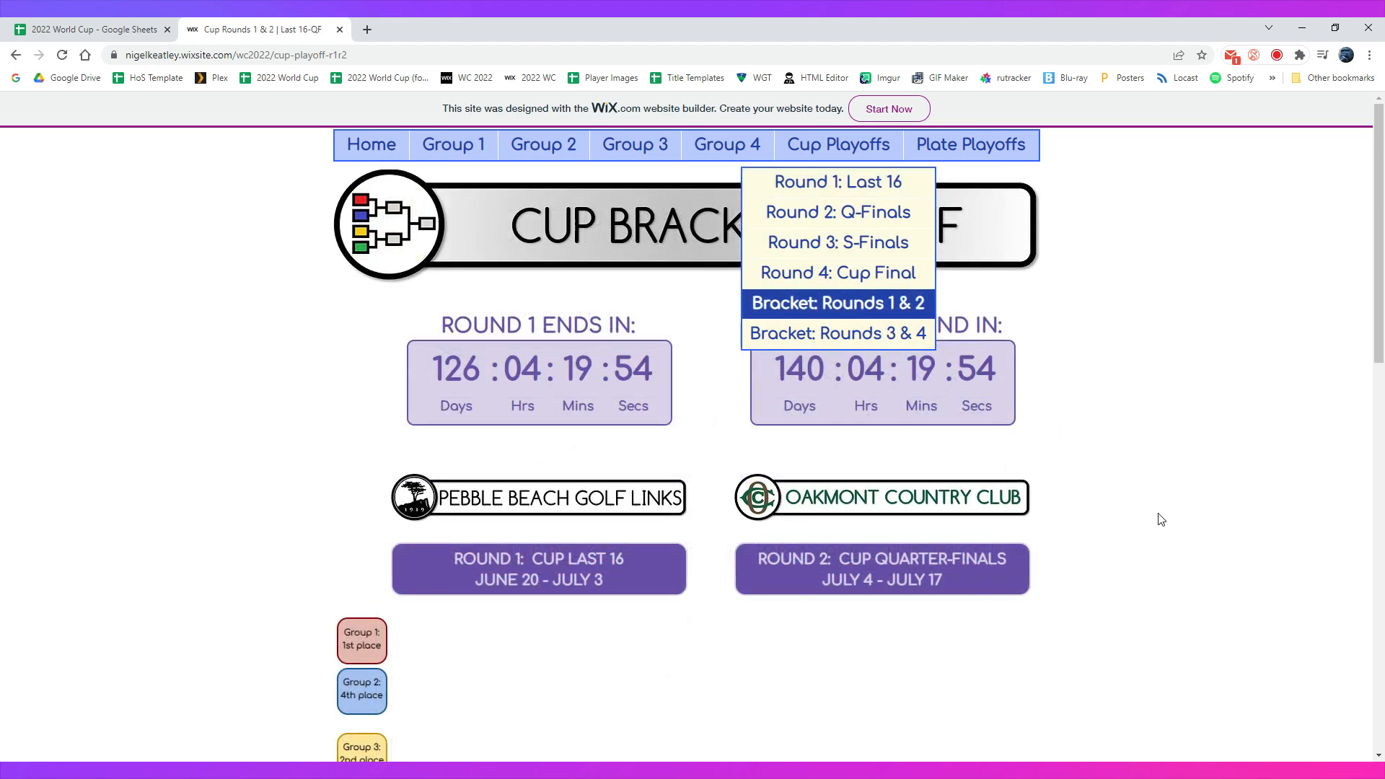
scroll(1158, 513, down, 5)
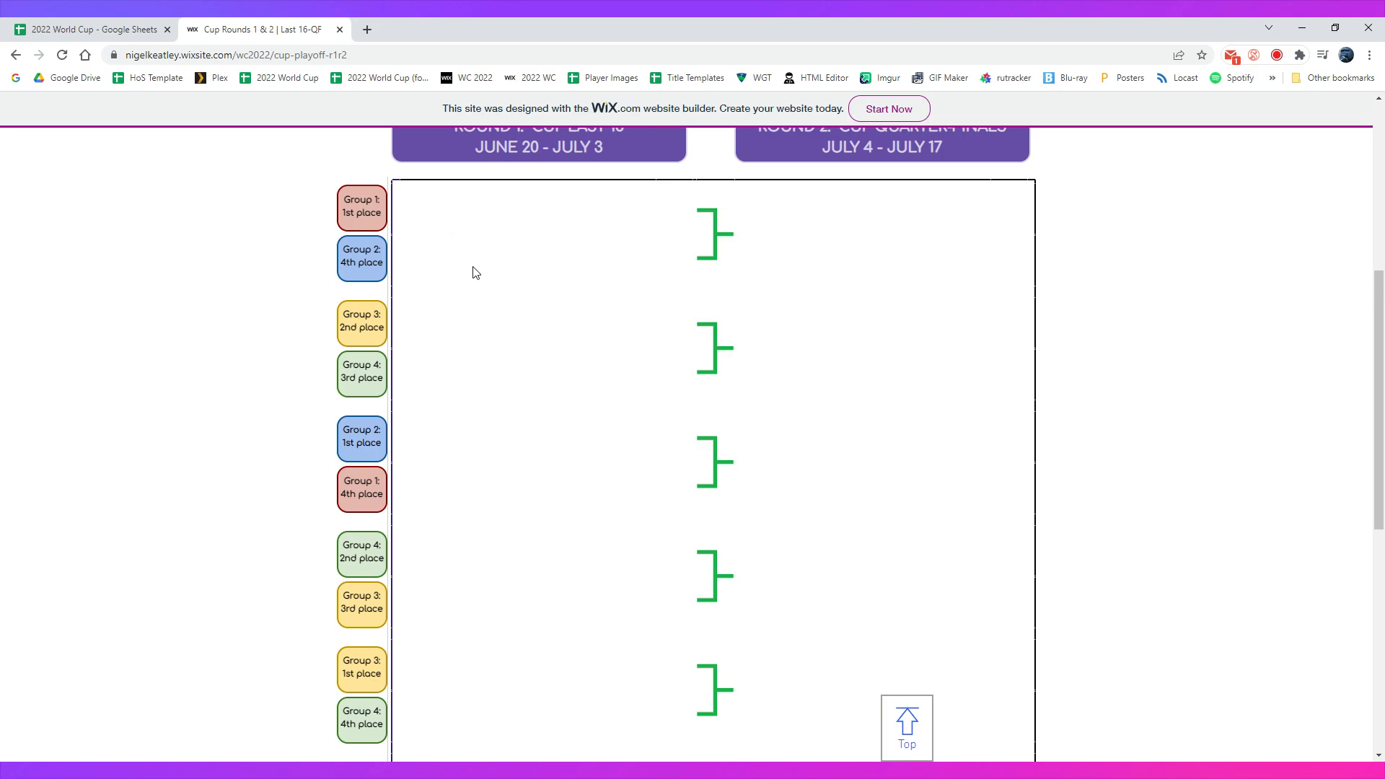
scroll(474, 269, up, 3)
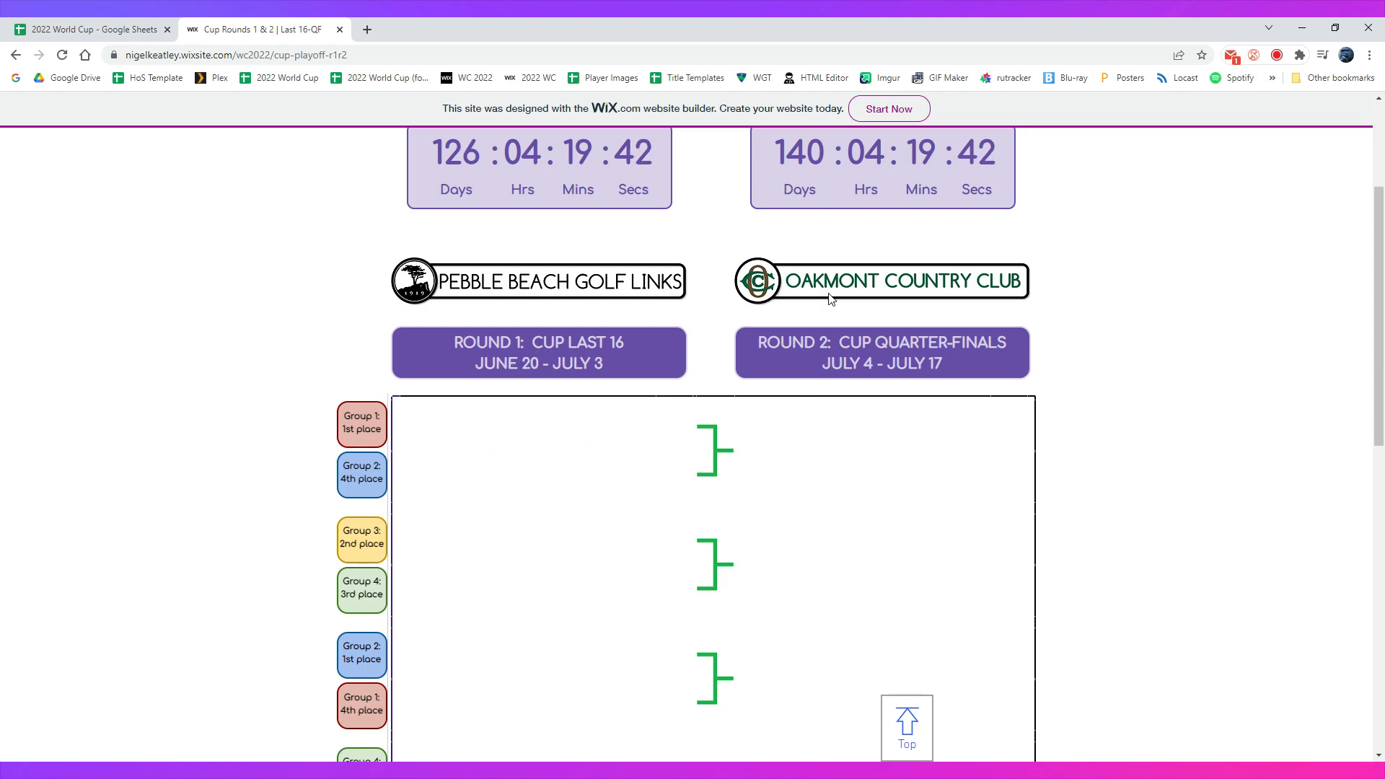
scroll(614, 530, down, 4)
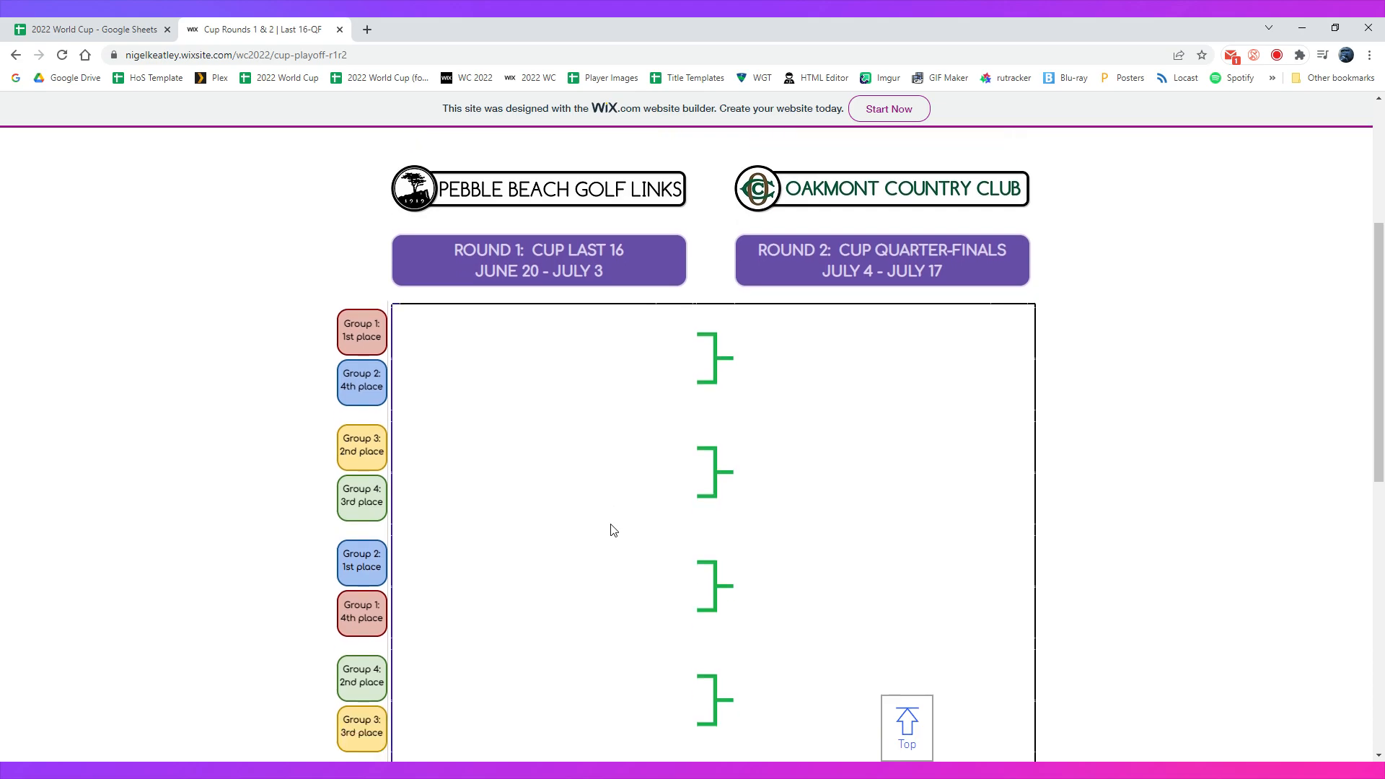
scroll(610, 526, up, 7)
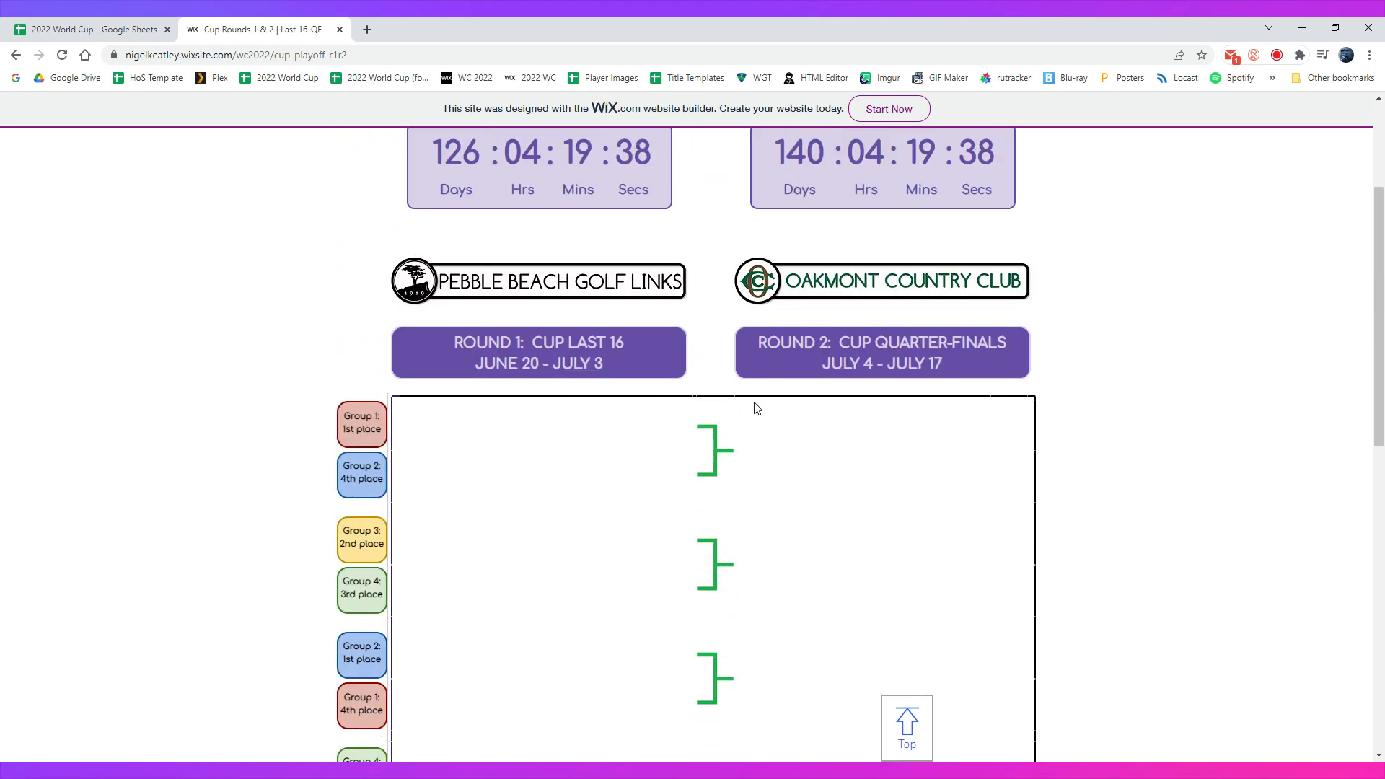
Open the Cup Playoffs bracket for Rounds 3 & 4 and review the semi-final and final layout.
mouse_move(839, 144)
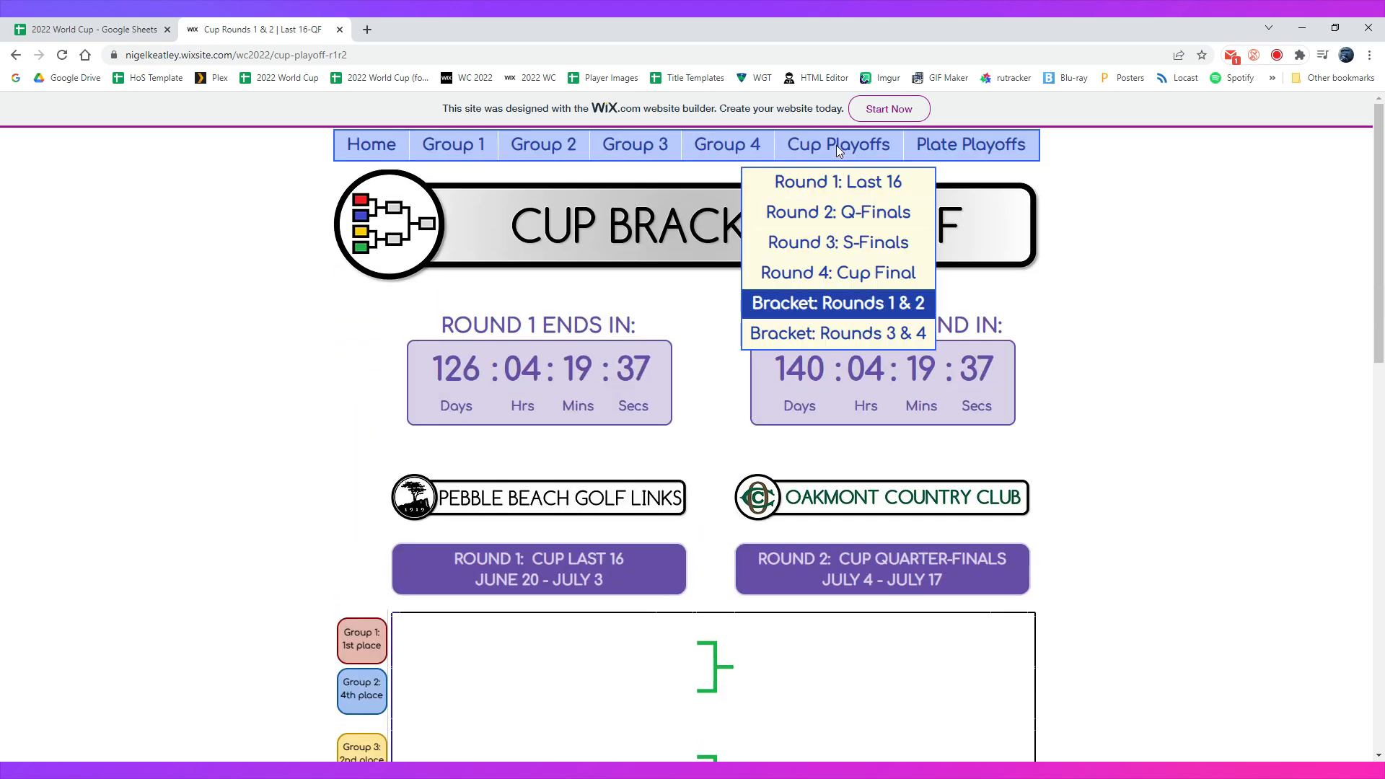
click(823, 336)
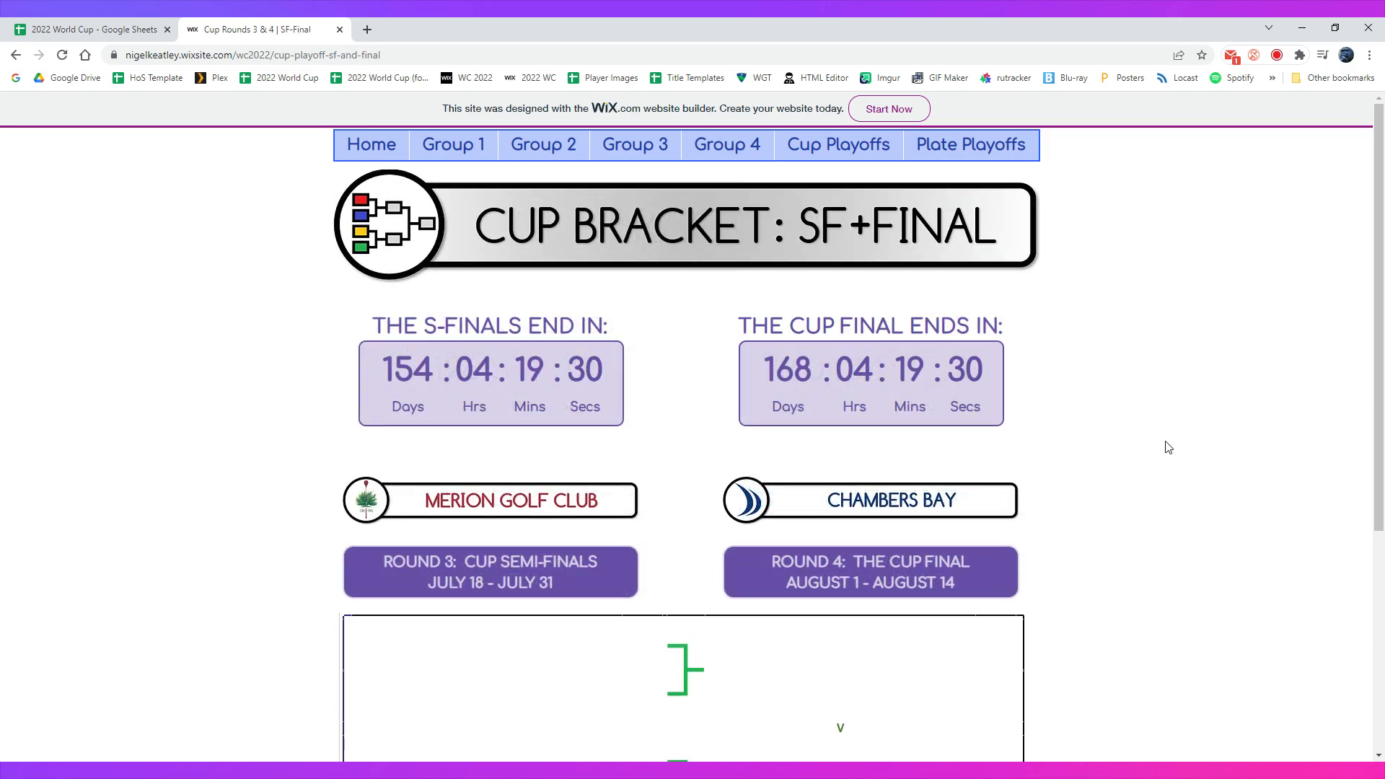
scroll(656, 422, down, 3)
scroll(657, 417, down, 2)
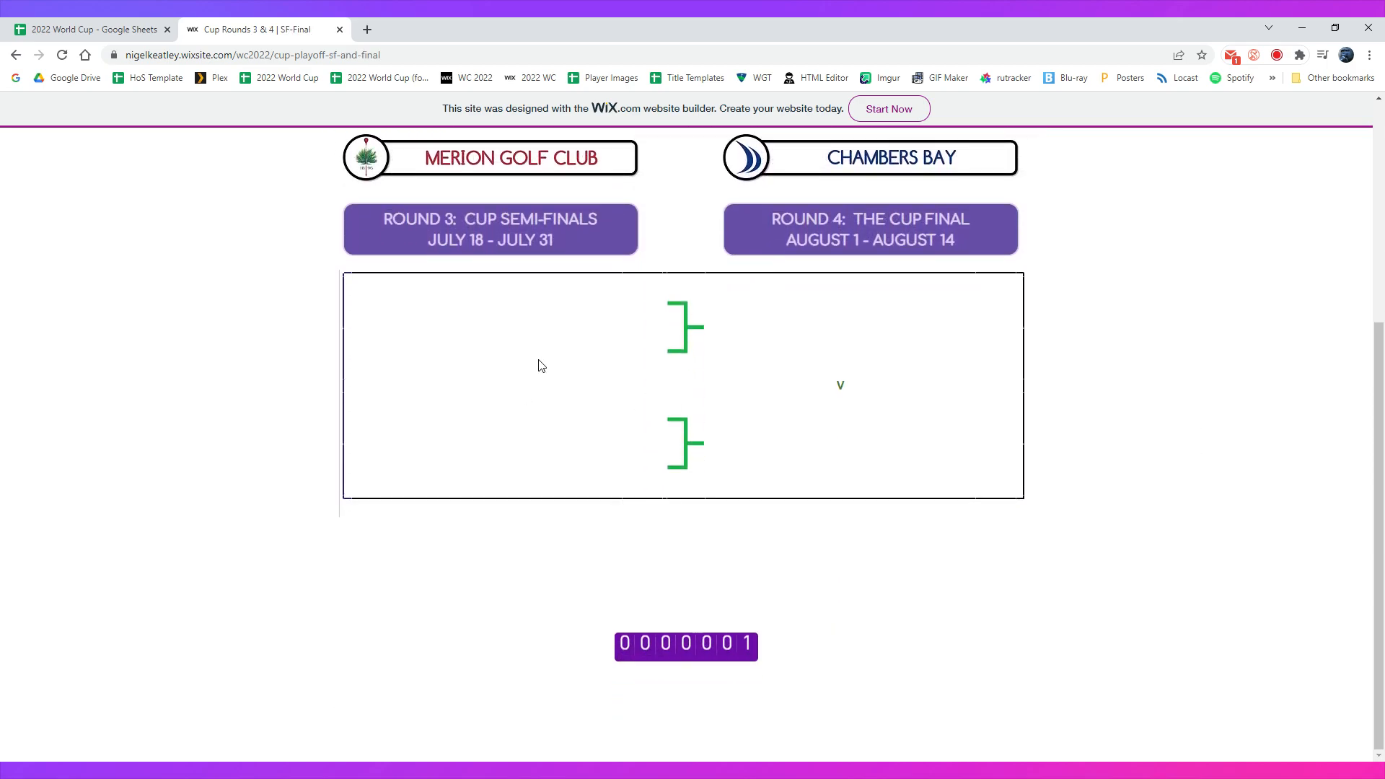
scroll(1073, 454, up, 5)
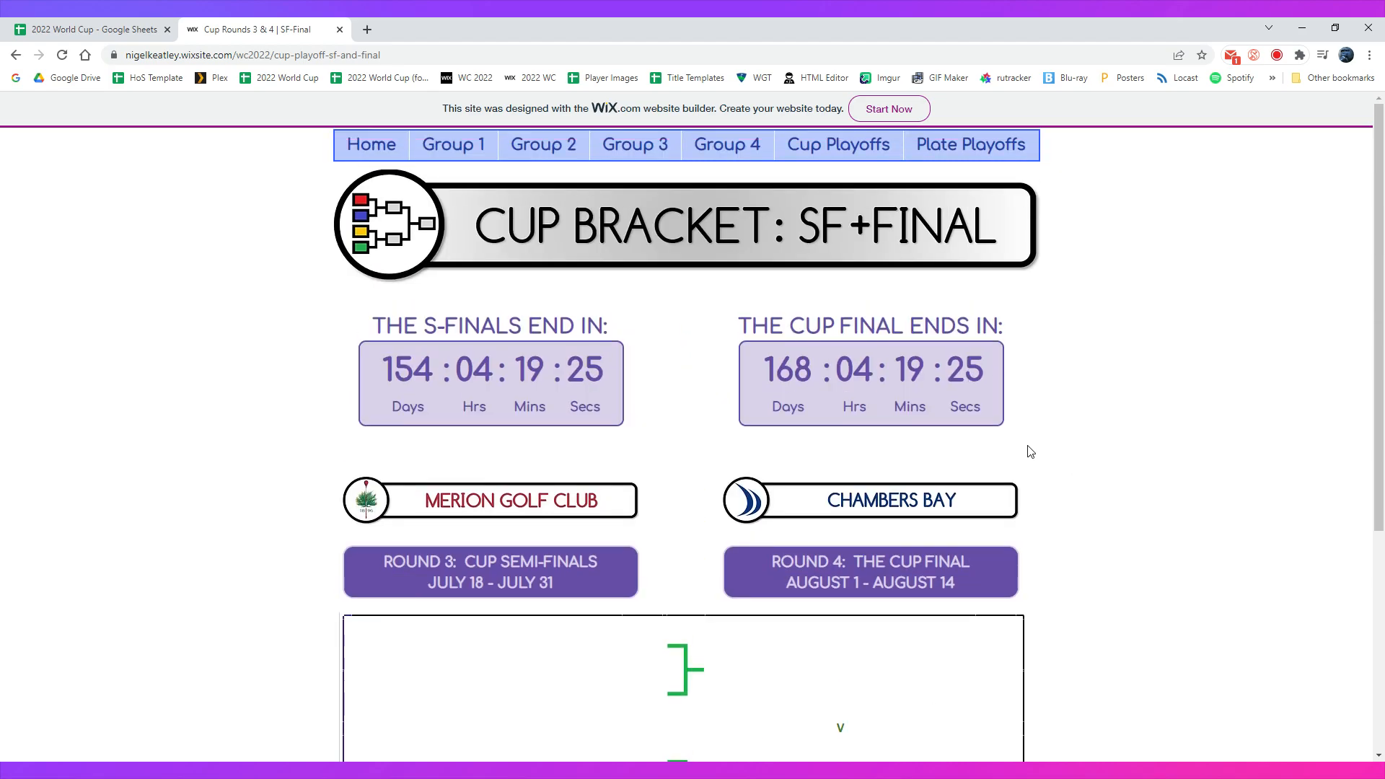
Close the tournament website and return to the Links sheet of the 2022 World Cup spreadsheet in Google Sheets.
click(339, 29)
click(118, 747)
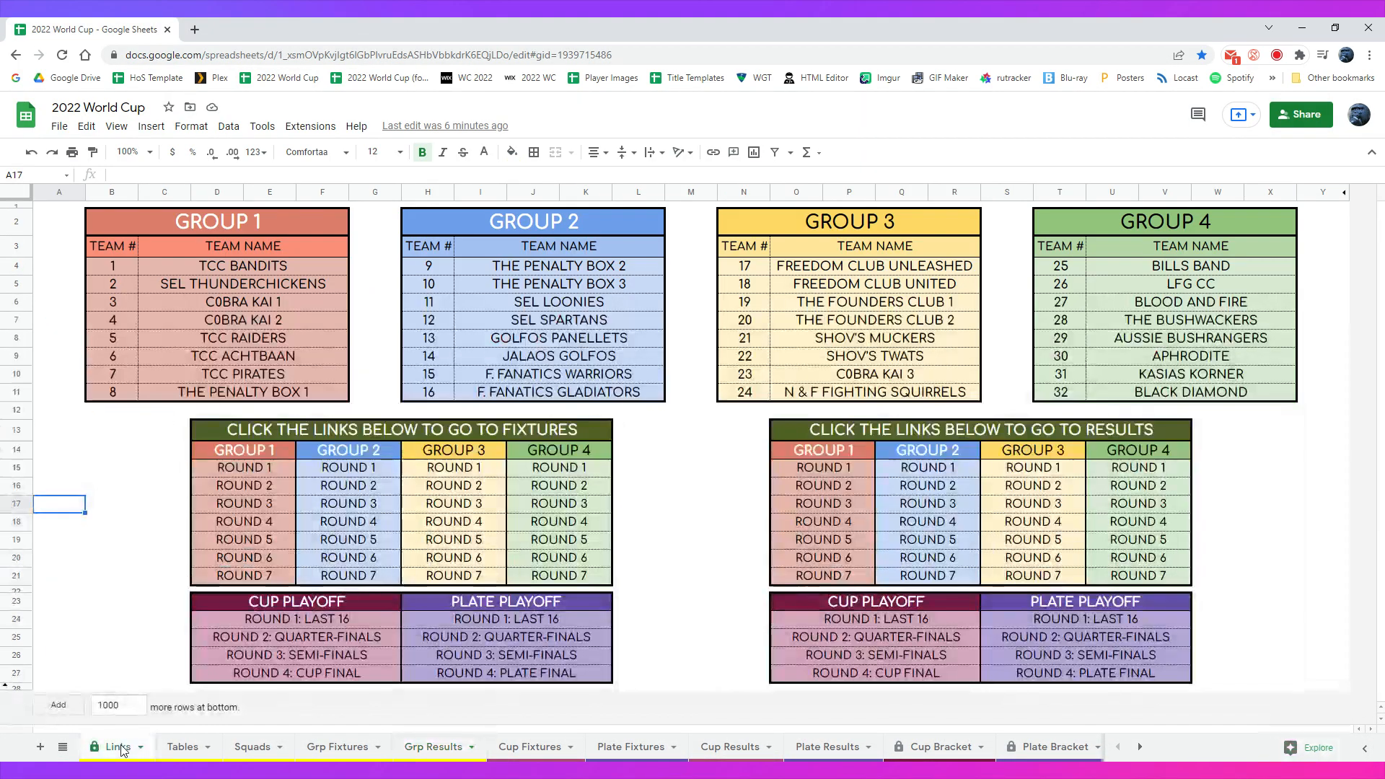